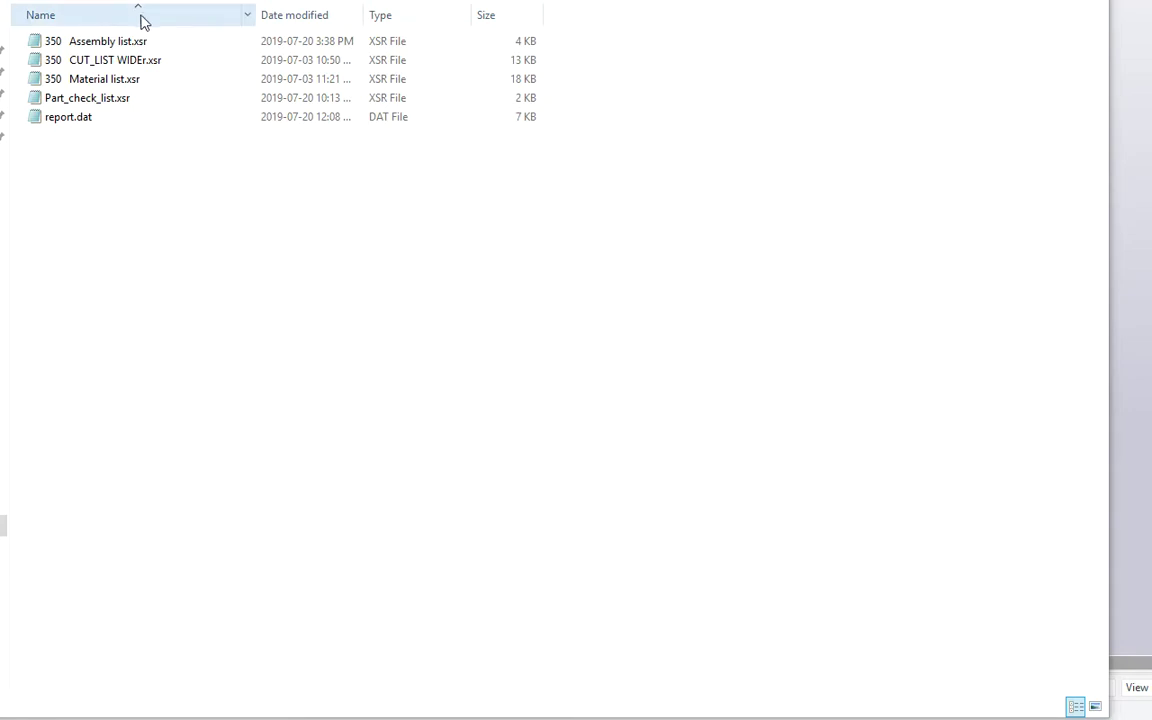
- Switch from the report files to the beam spreadsheet and look through its grid position and profile columns
{"action": "left_click", "coordinate": [95, 122]}
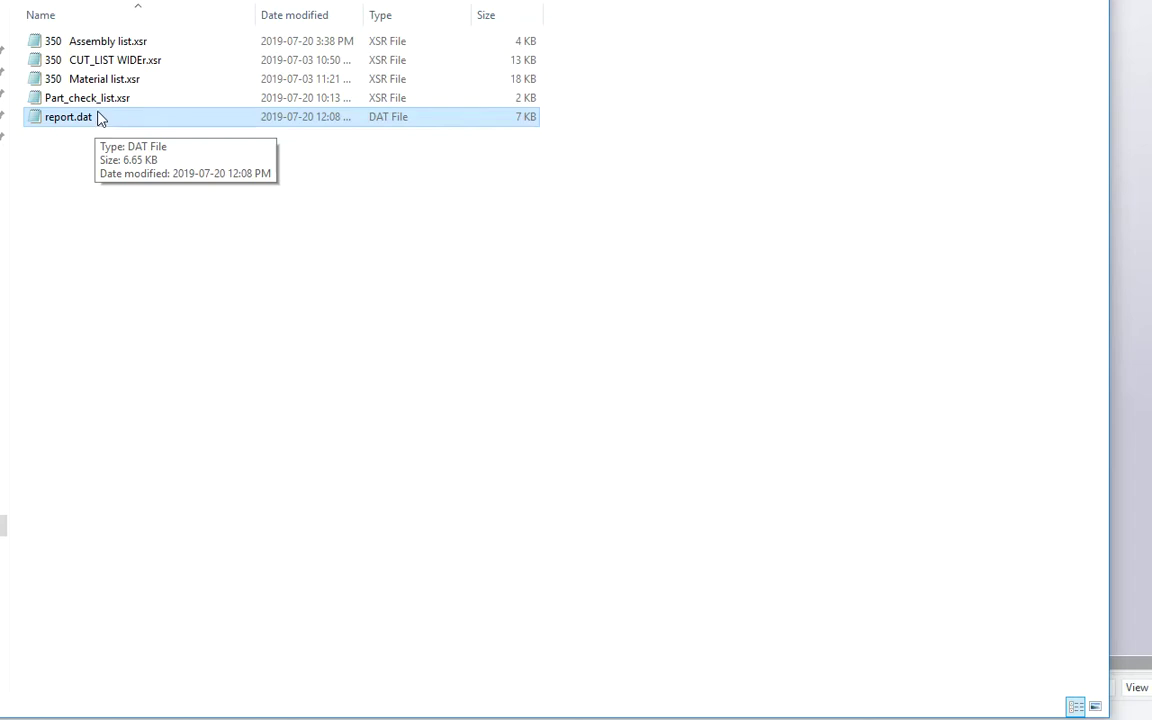
{"action": "key", "text": "alt+Tab"}
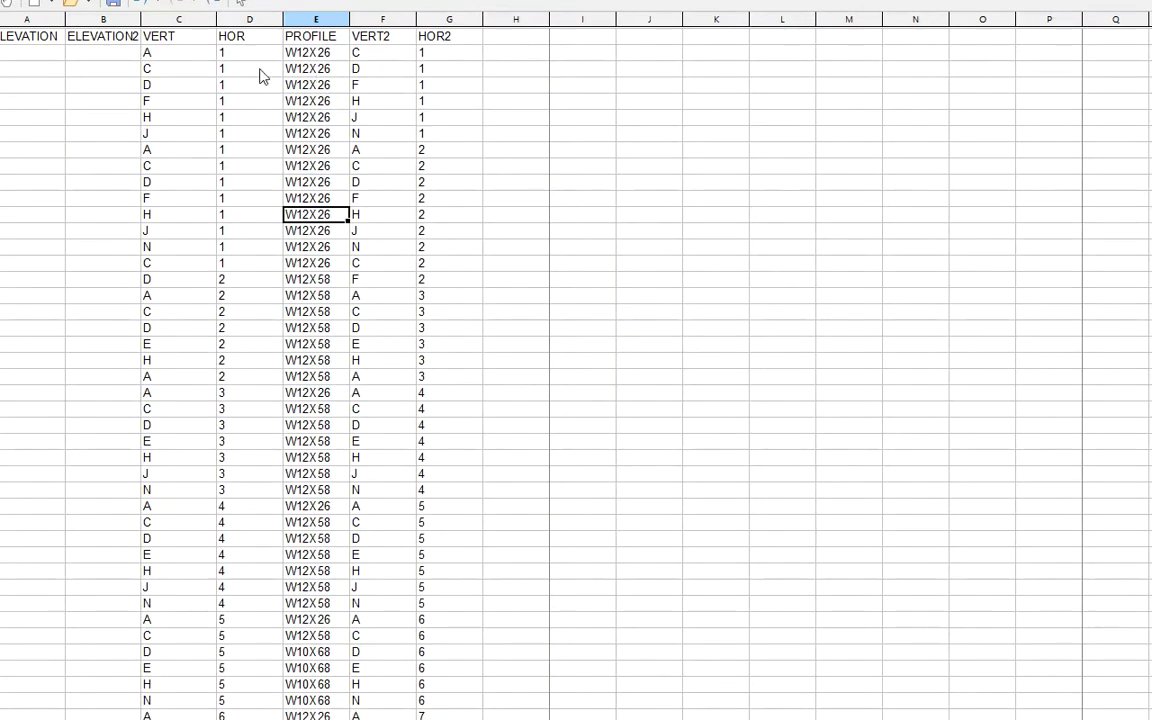
{"action": "scroll", "coordinate": [383, 141], "scroll_direction": "down", "scroll_amount": 4}
{"action": "scroll", "coordinate": [383, 141], "scroll_direction": "down", "scroll_amount": 13}
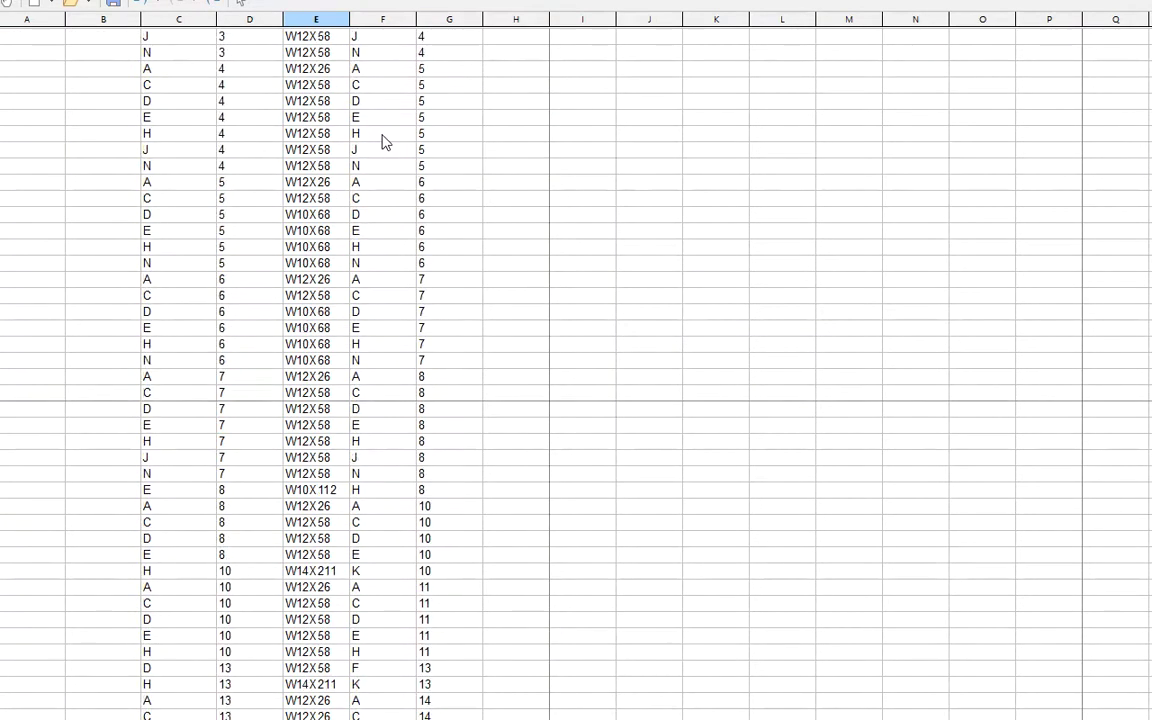
{"action": "scroll", "coordinate": [383, 141], "scroll_direction": "up", "scroll_amount": 7}
{"action": "scroll", "coordinate": [383, 141], "scroll_direction": "up", "scroll_amount": 10}
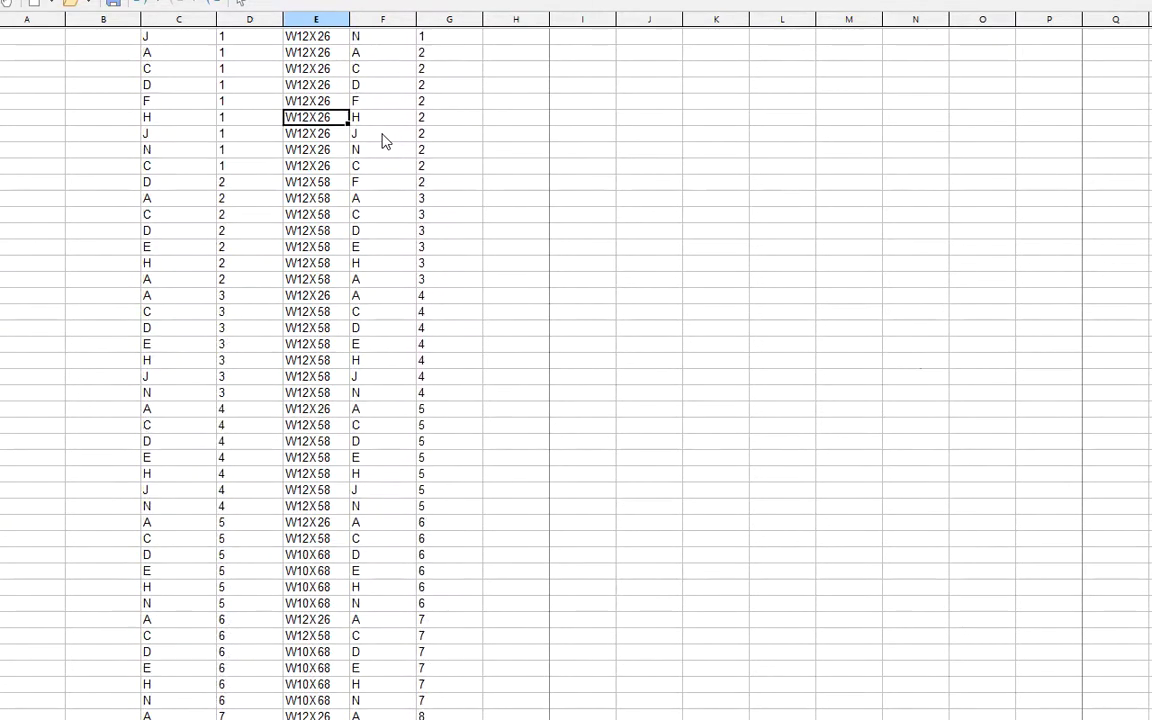
- Examine how the first beam row and the A1-to-A2 row define profile, start grid and end grid
{"action": "left_click", "coordinate": [325, 56]}
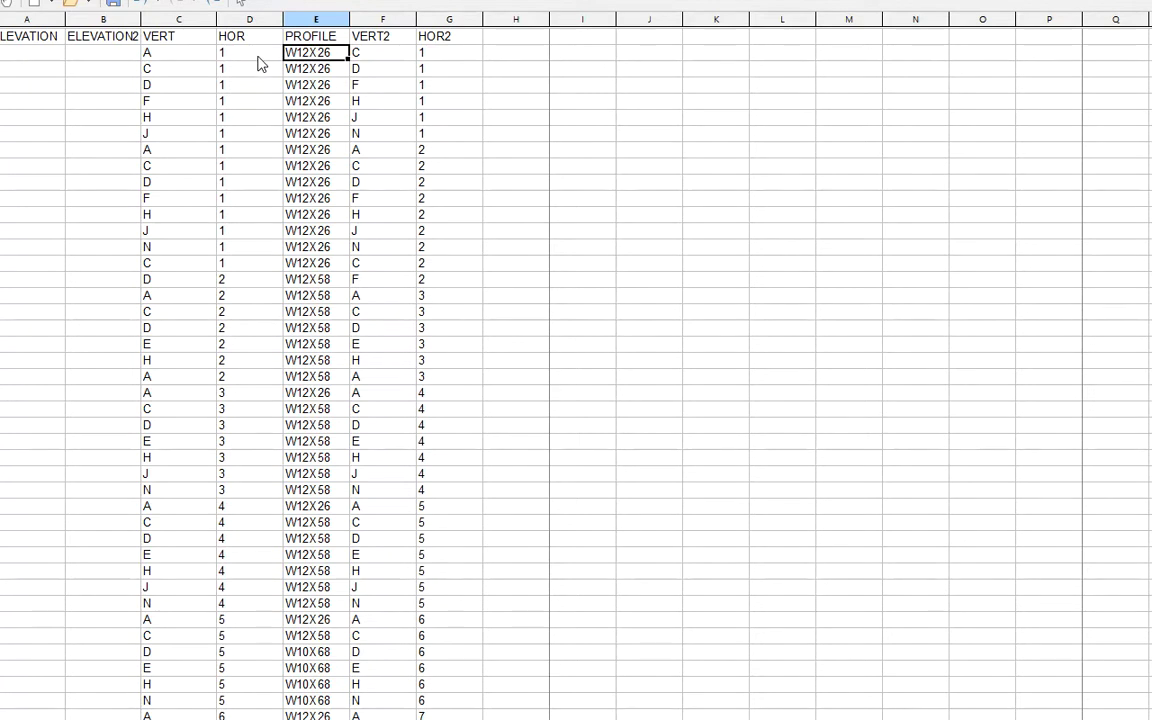
{"action": "left_click", "coordinate": [187, 56]}
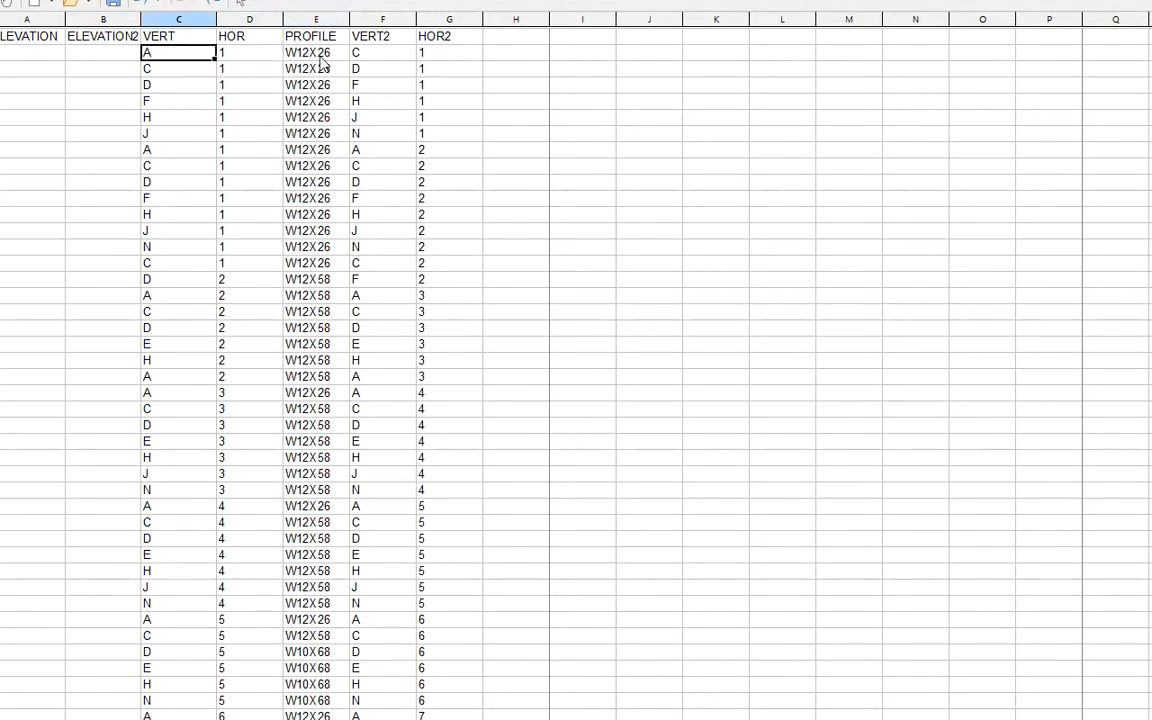
{"action": "left_click", "coordinate": [357, 56]}
{"action": "left_click", "coordinate": [210, 57]}
{"action": "left_click", "coordinate": [245, 57]}
{"action": "left_click", "coordinate": [435, 57]}
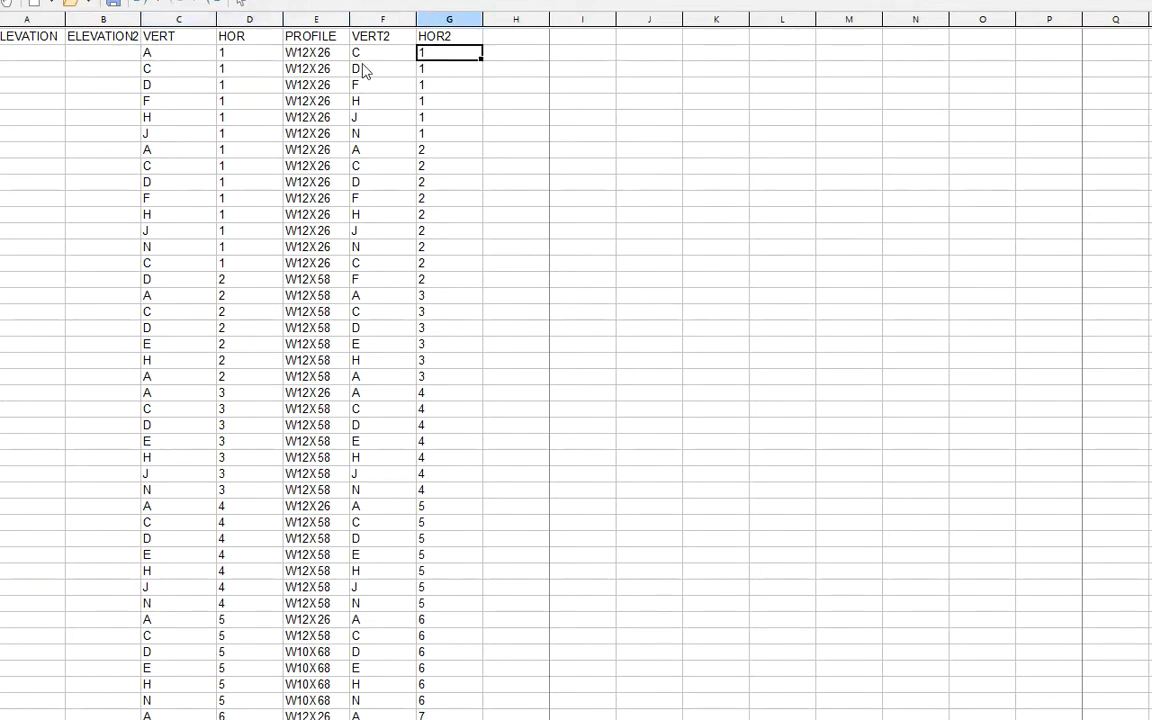
{"action": "left_click", "coordinate": [189, 57]}
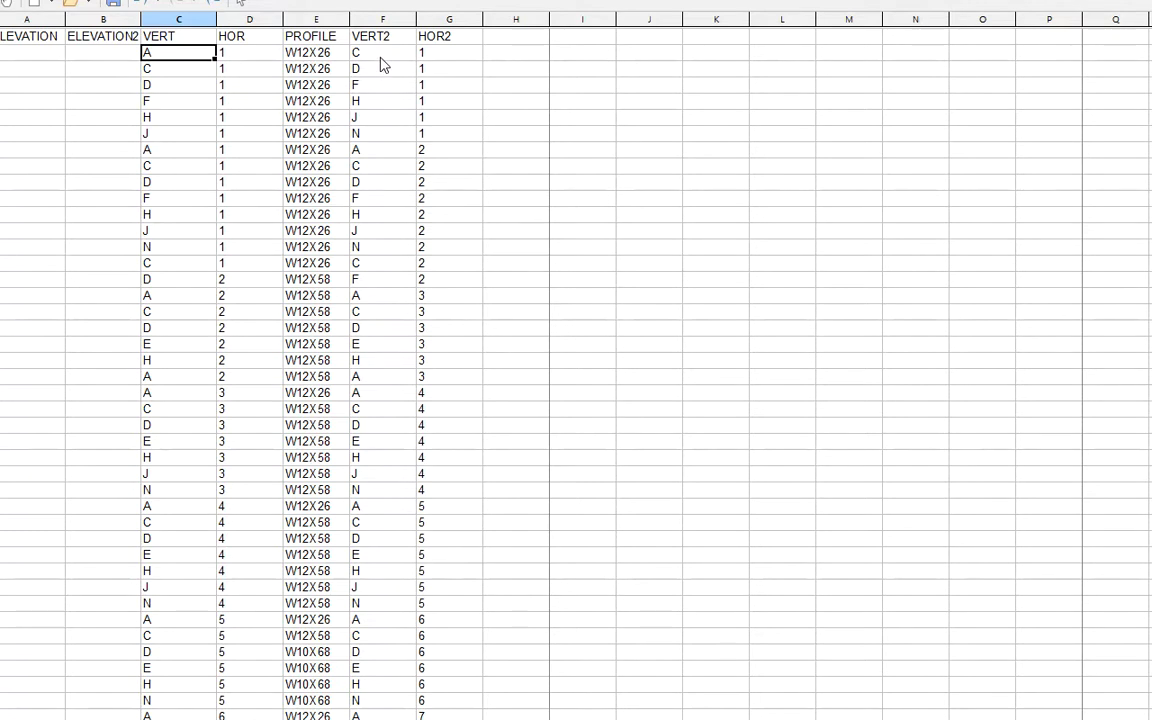
{"action": "left_click", "coordinate": [228, 56]}
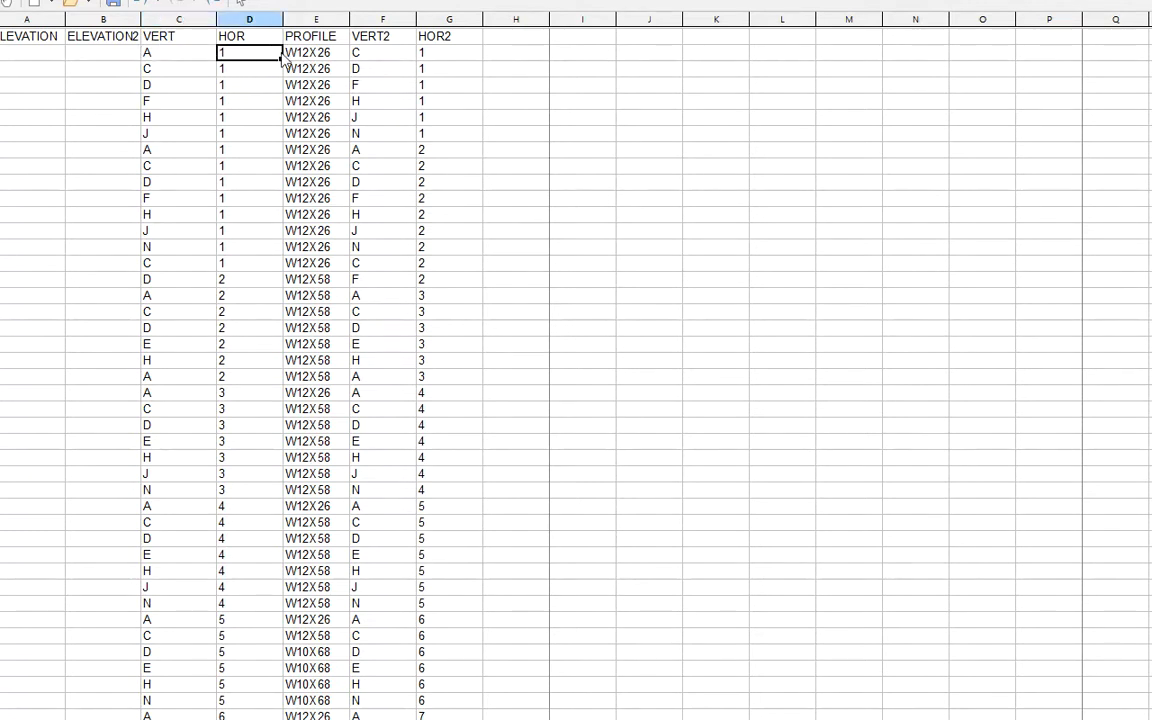
{"action": "left_click", "coordinate": [440, 57]}
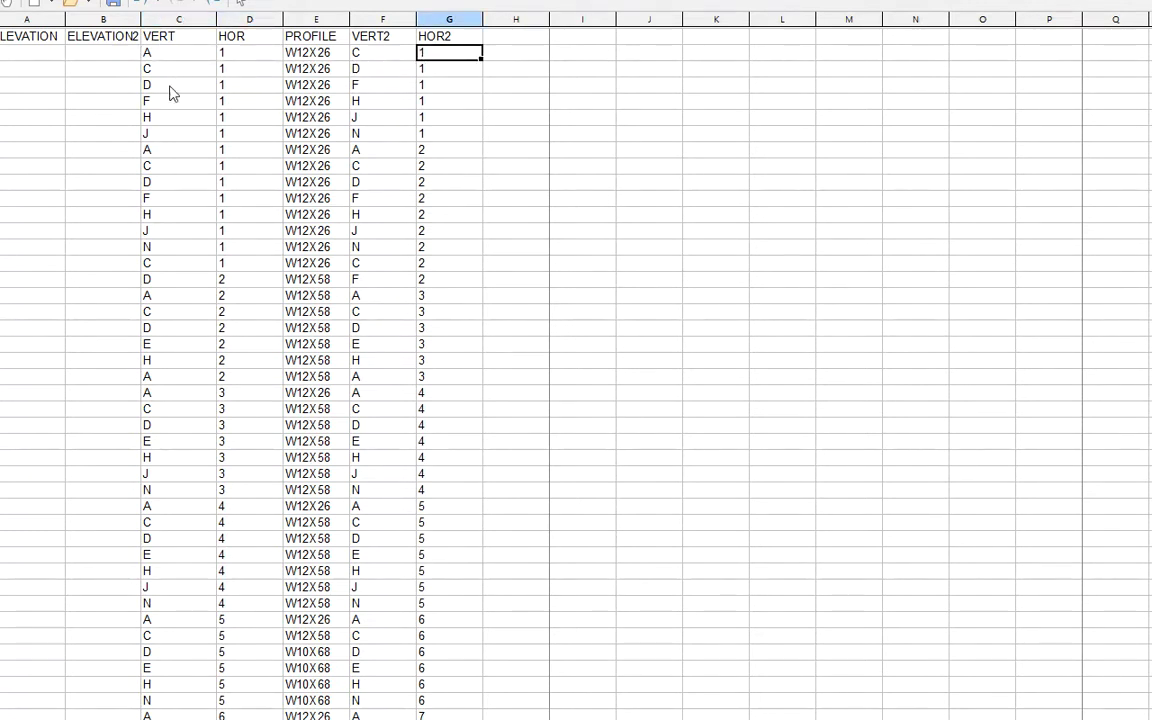
{"action": "left_click", "coordinate": [167, 152]}
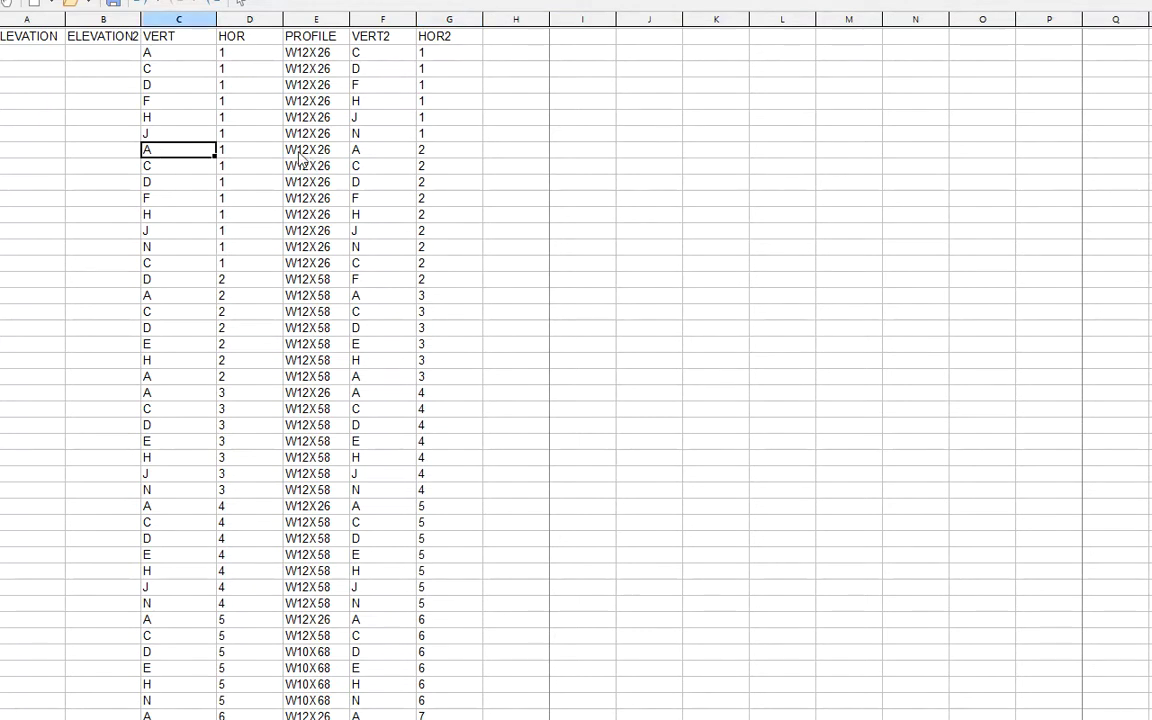
{"action": "left_click", "coordinate": [362, 150], "text": "ctrl"}
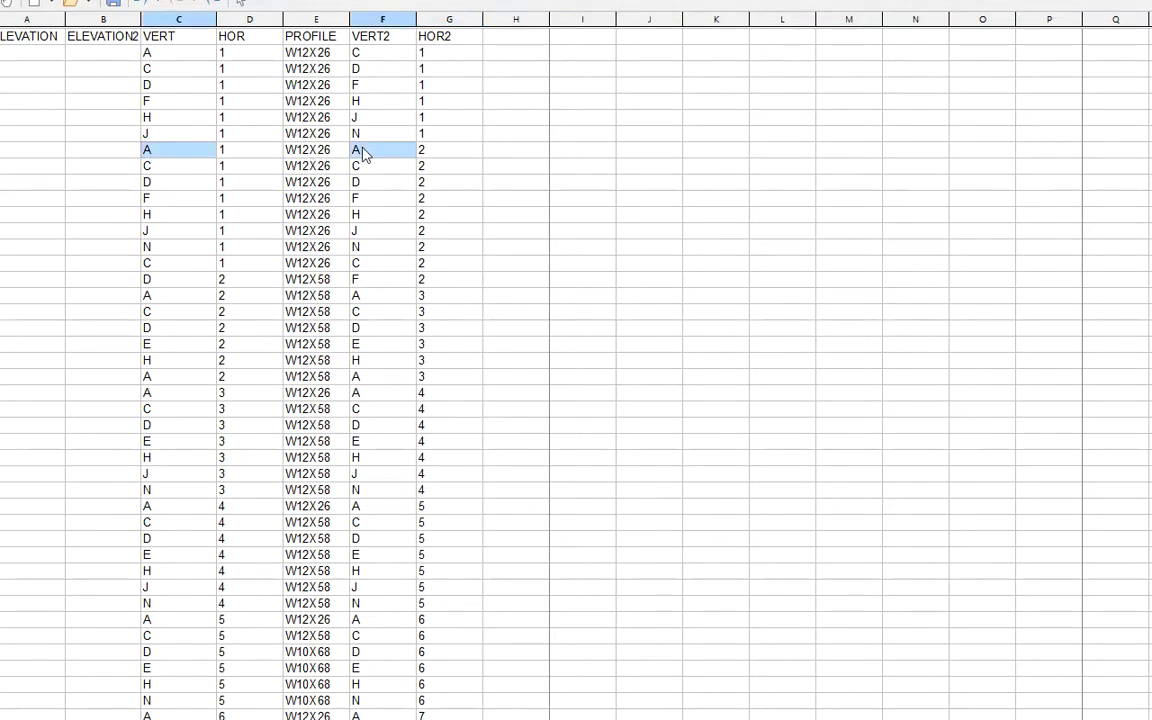
{"action": "left_click", "coordinate": [362, 152]}
{"action": "left_click", "coordinate": [185, 157]}
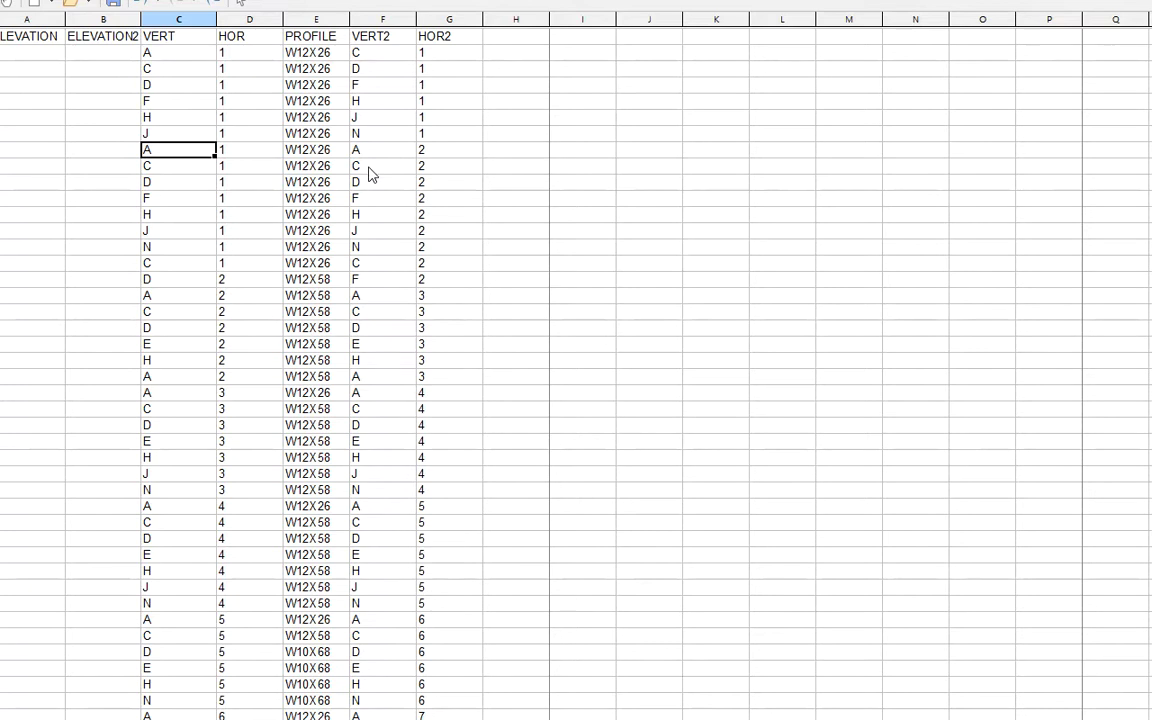
- Review the beam list down to its last row, then recheck the grid coordinates of the first row
{"action": "scroll", "coordinate": [368, 174], "scroll_direction": "down", "scroll_amount": 17}
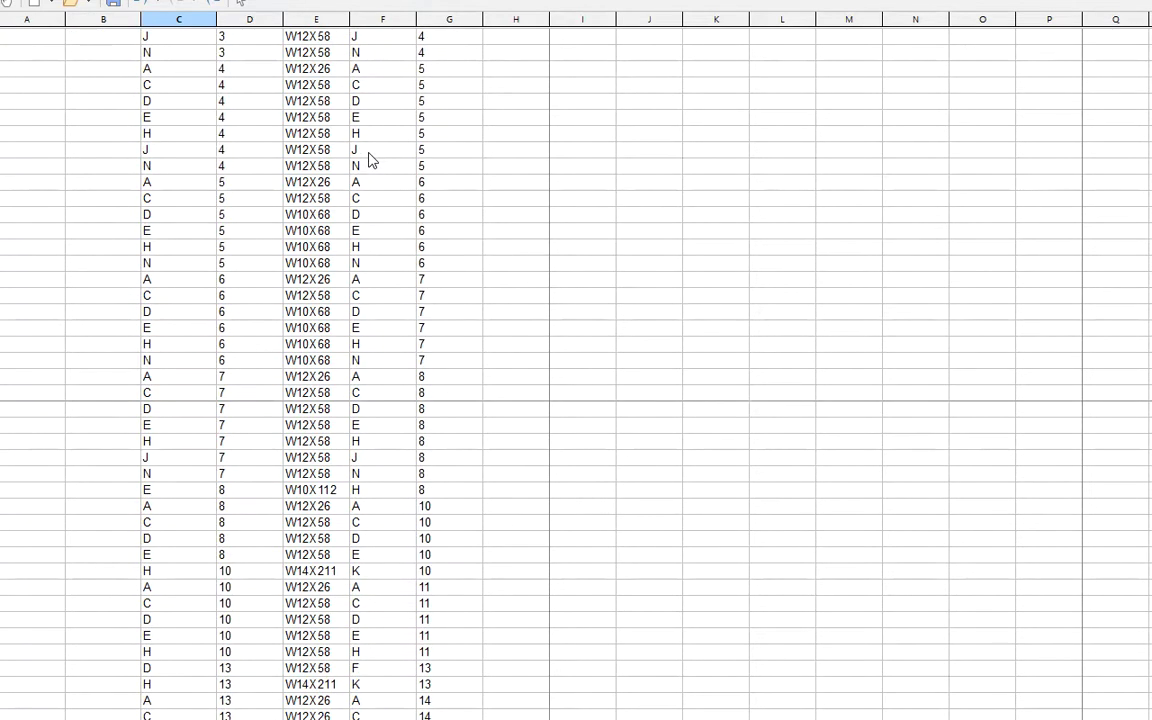
{"action": "left_click", "coordinate": [175, 473]}
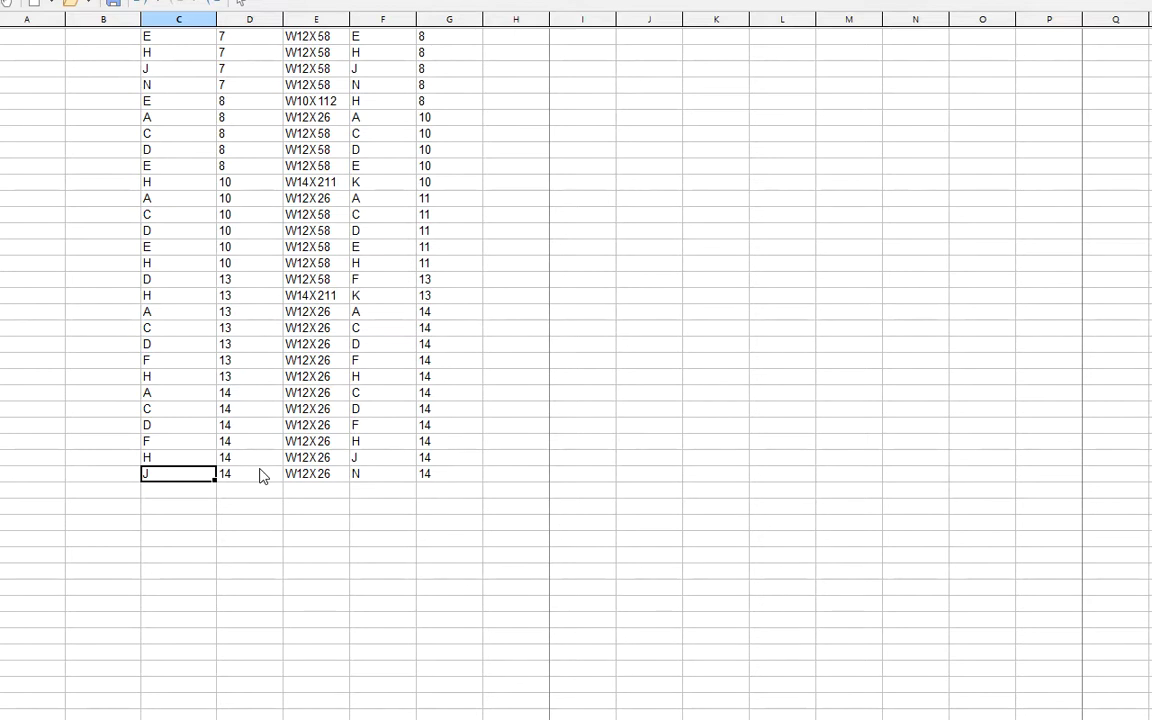
{"action": "scroll", "coordinate": [260, 476], "scroll_direction": "up", "scroll_amount": 17}
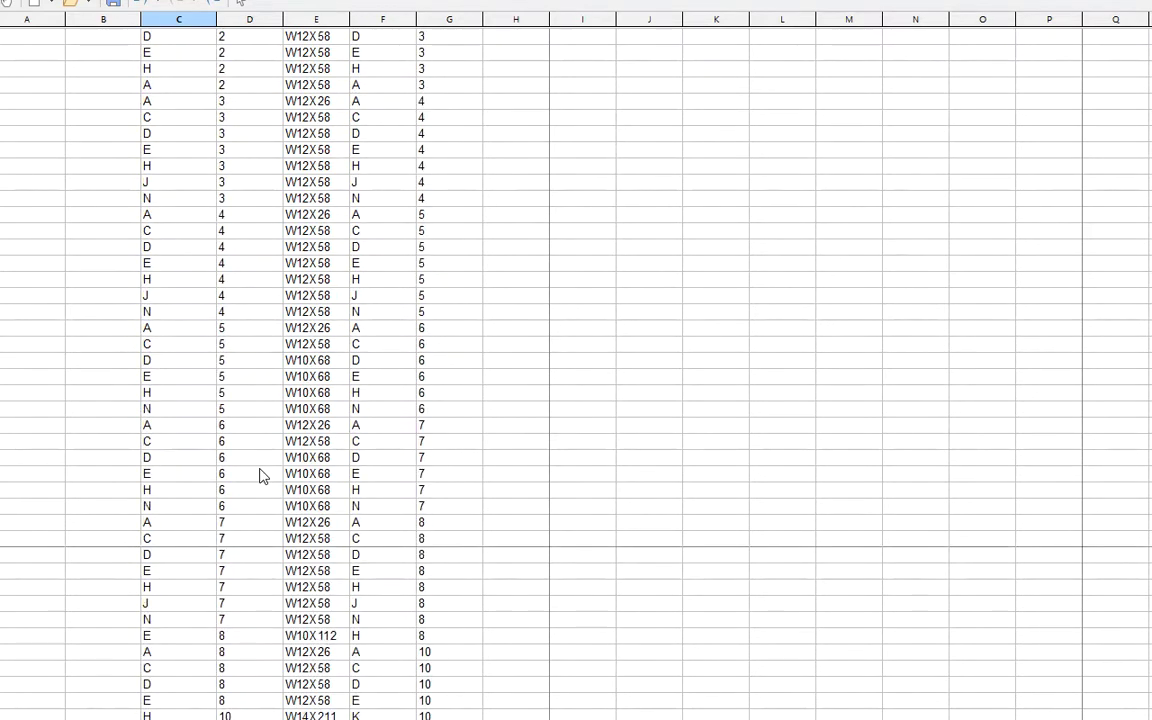
{"action": "scroll", "coordinate": [260, 476], "scroll_direction": "up", "scroll_amount": 1}
{"action": "left_click", "coordinate": [187, 57]}
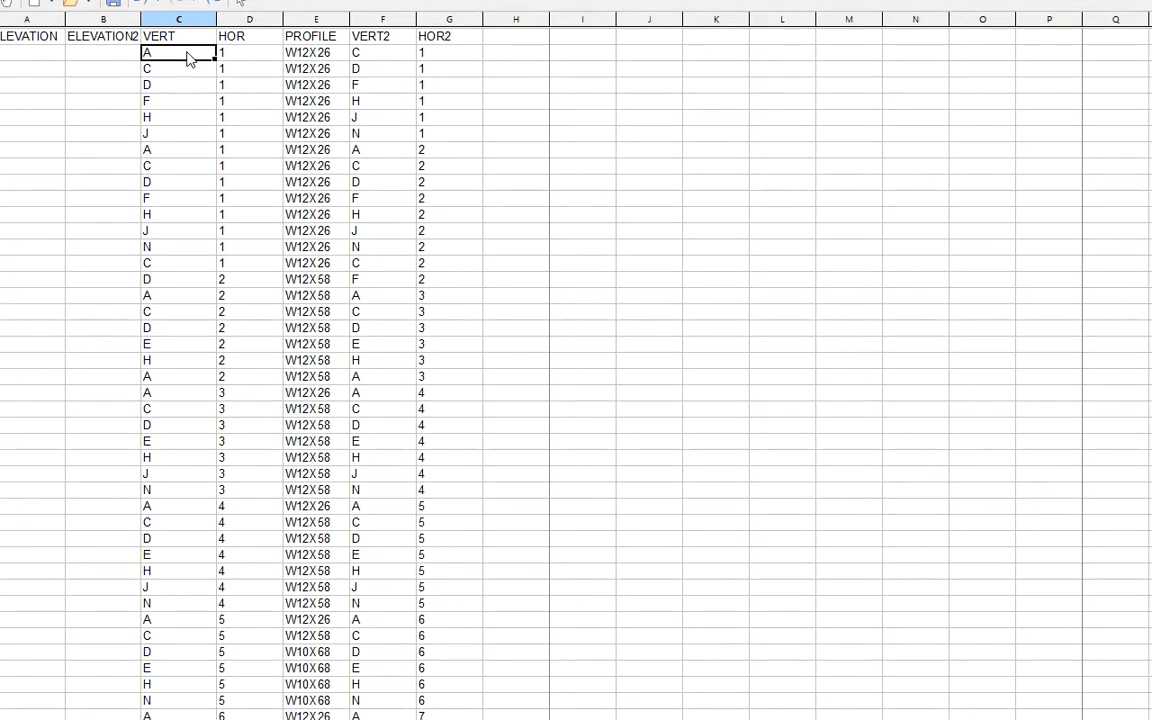
{"action": "left_click", "coordinate": [230, 56]}
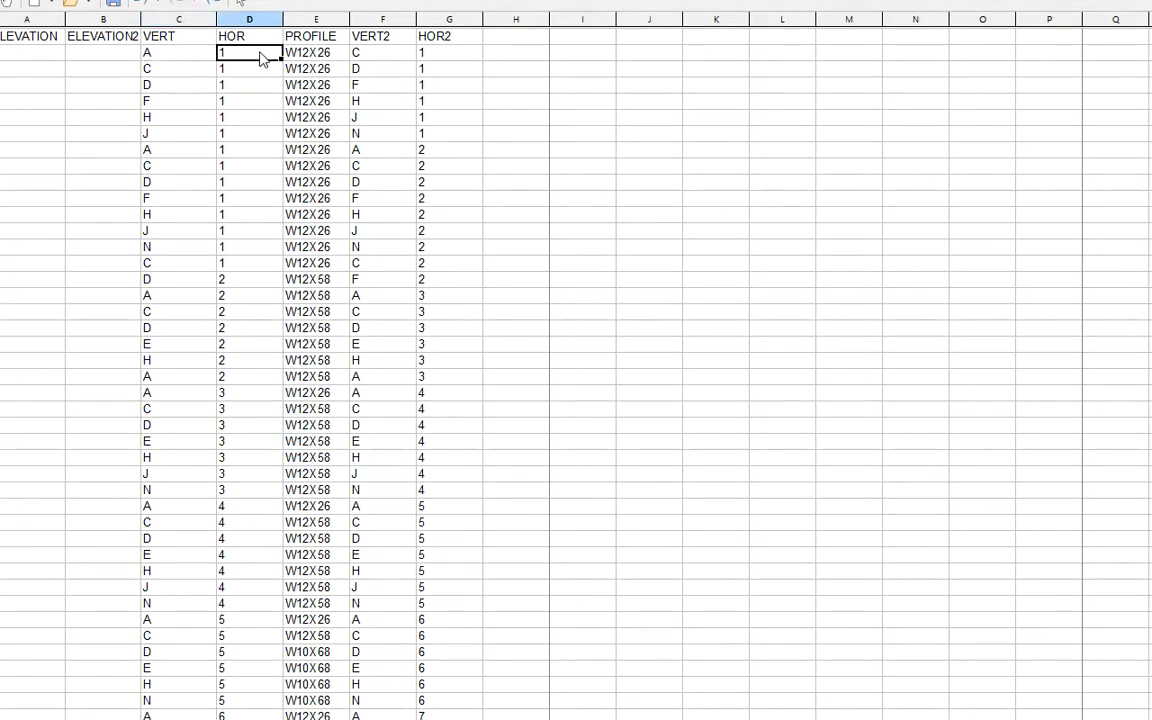
{"action": "left_click", "coordinate": [421, 53]}
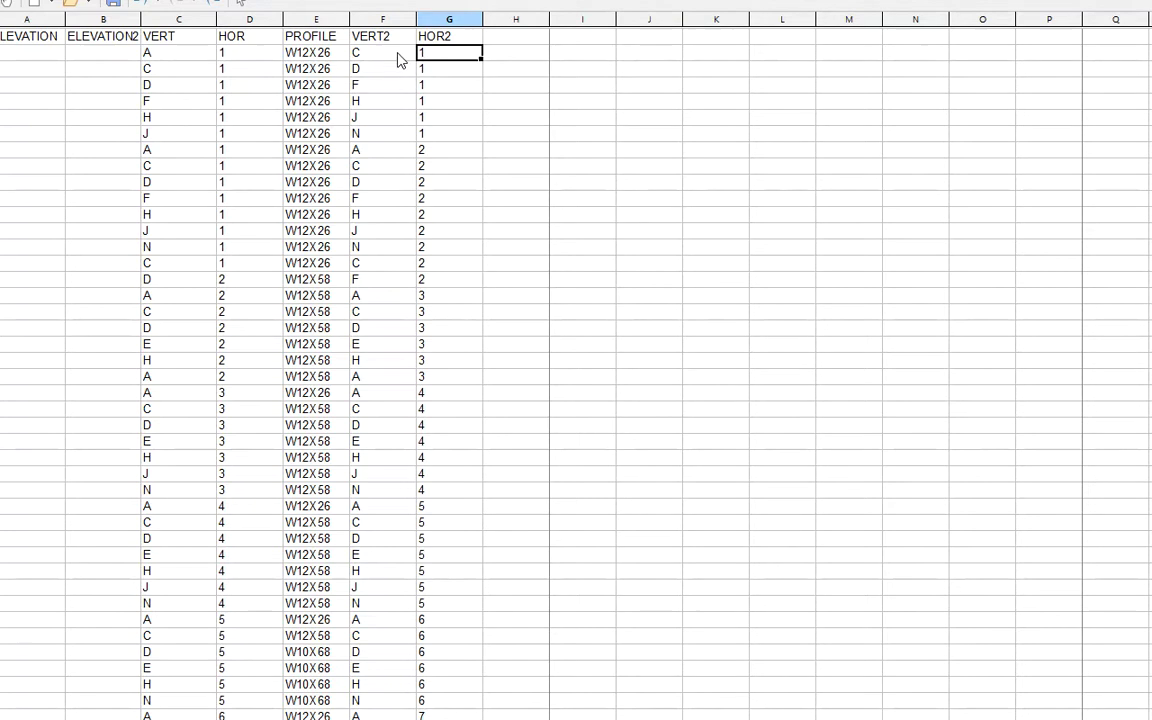
{"action": "left_click", "coordinate": [390, 58]}
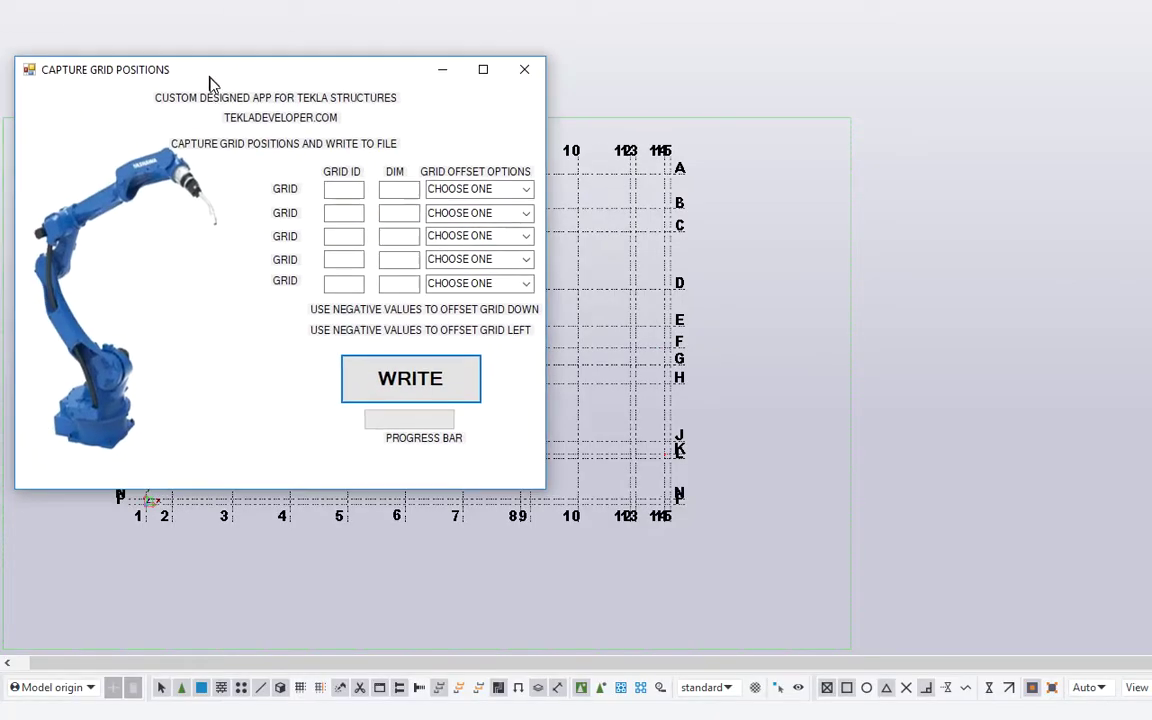
- Move the Capture Grid Positions dialog clear and enter grid A with an offset dimension of -13.5
{"action": "left_click_drag", "start_coordinate": [211, 82], "coordinate": [316, 166]}
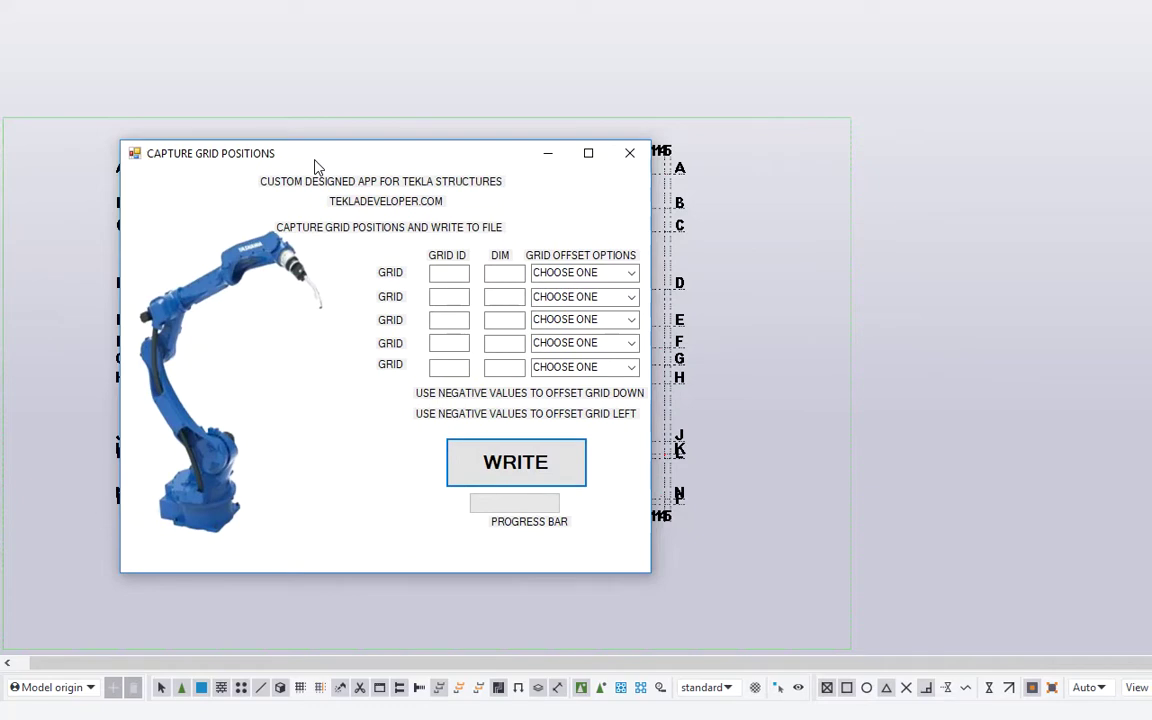
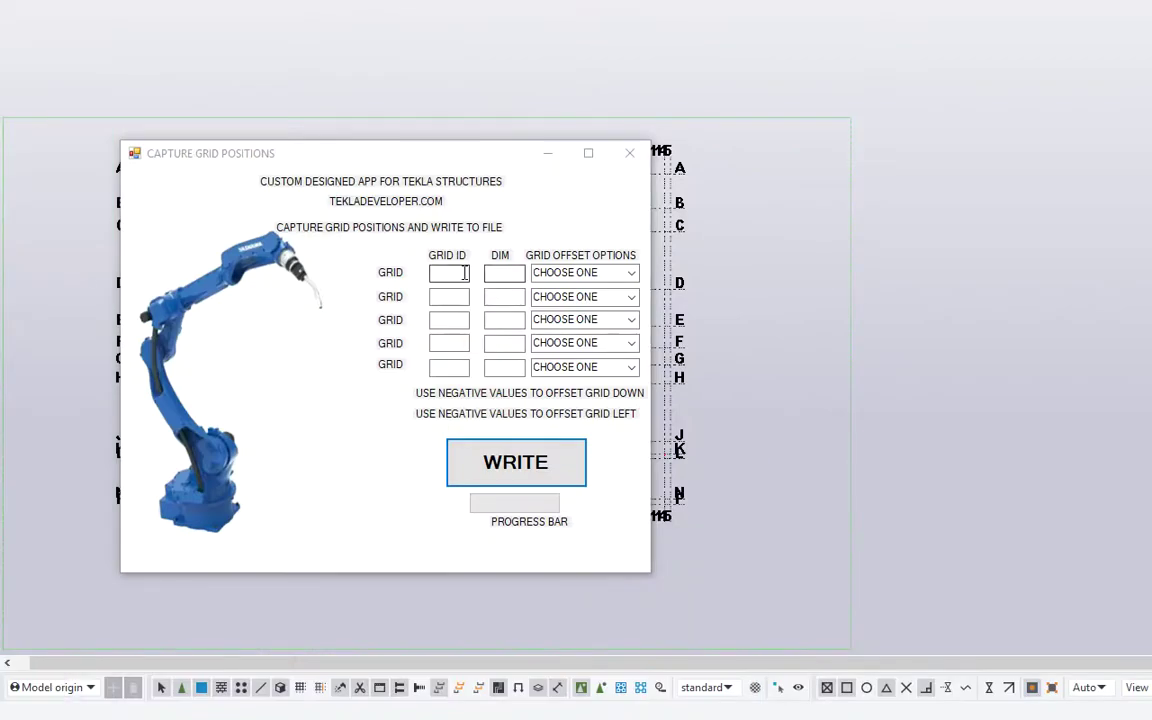
{"action": "left_click", "coordinate": [464, 272]}
{"action": "left_click", "coordinate": [506, 275]}
{"action": "type", "text": "-13.5"}
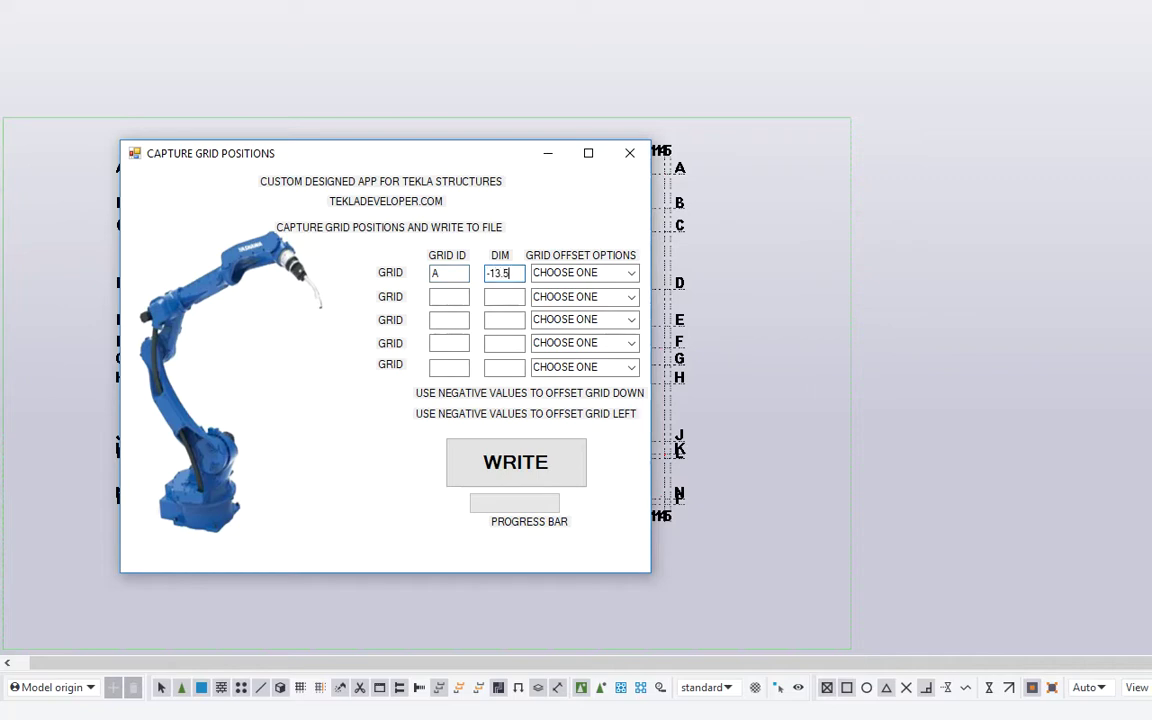
- Consult the structural plan and enter grid N as the second grid with an offset dimension of 13.5
{"action": "left_click", "coordinate": [464, 292]}
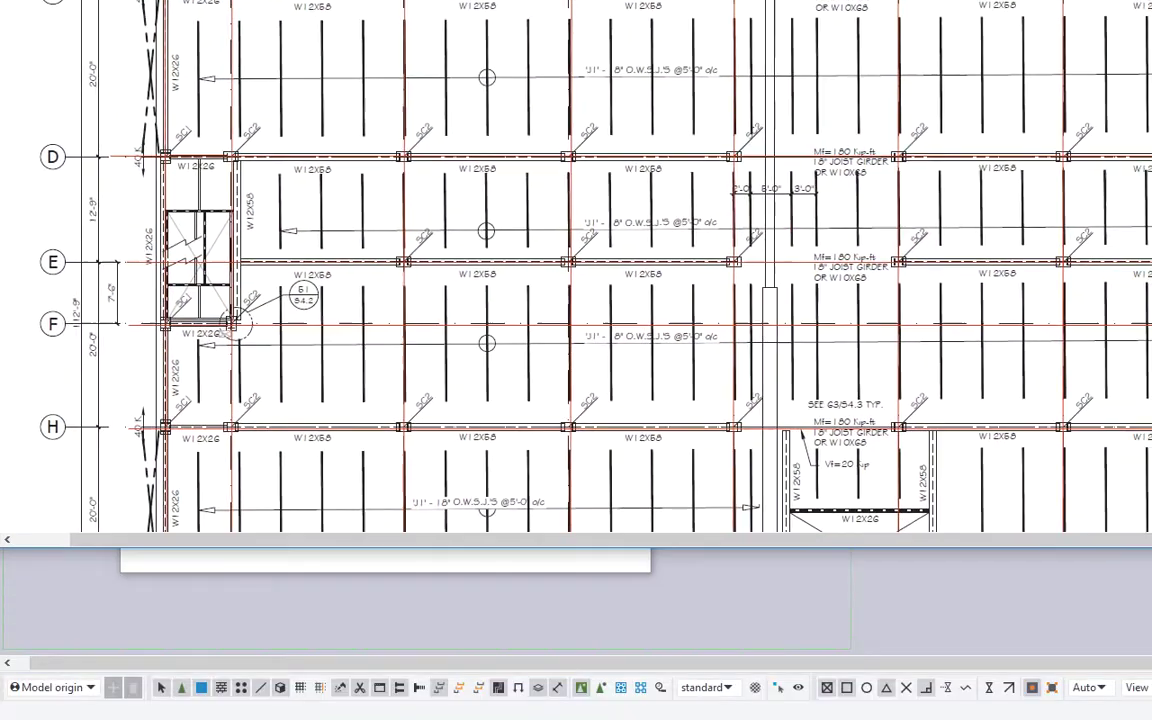
{"action": "scroll", "coordinate": [622, 239], "scroll_direction": "down", "scroll_amount": 5}
{"action": "scroll", "coordinate": [473, 368], "scroll_direction": "down", "scroll_amount": 3}
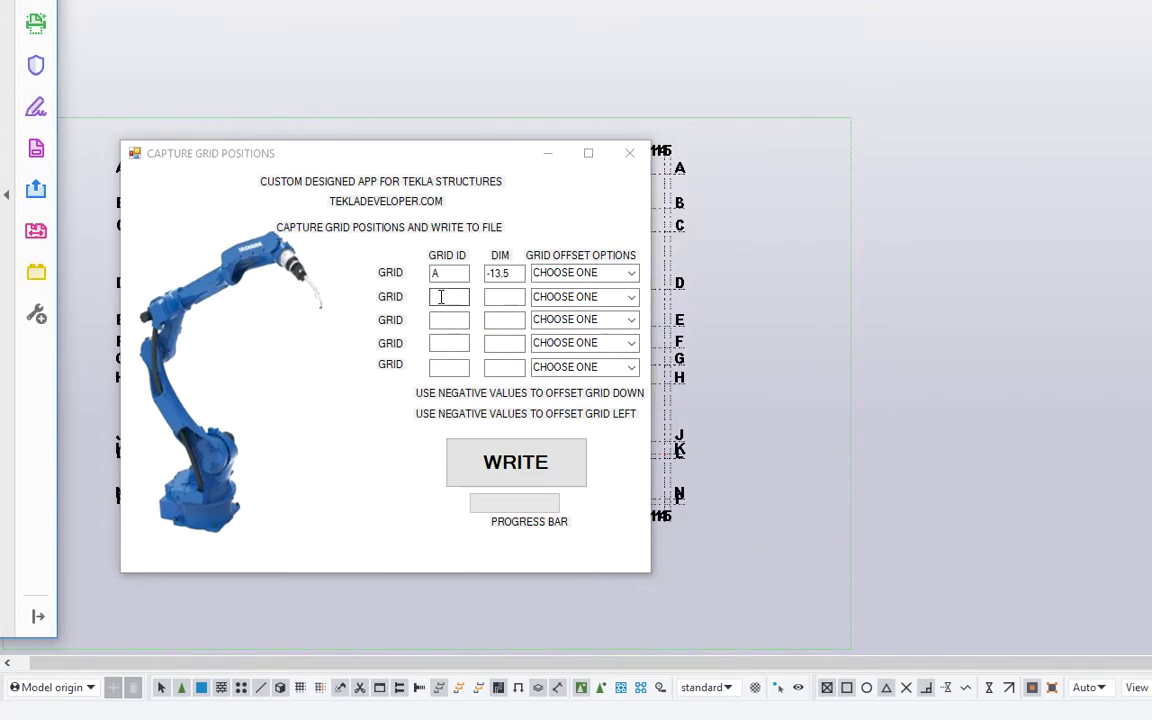
{"action": "left_click", "coordinate": [441, 297]}
{"action": "type", "text": "N"}
{"action": "left_click", "coordinate": [502, 294]}
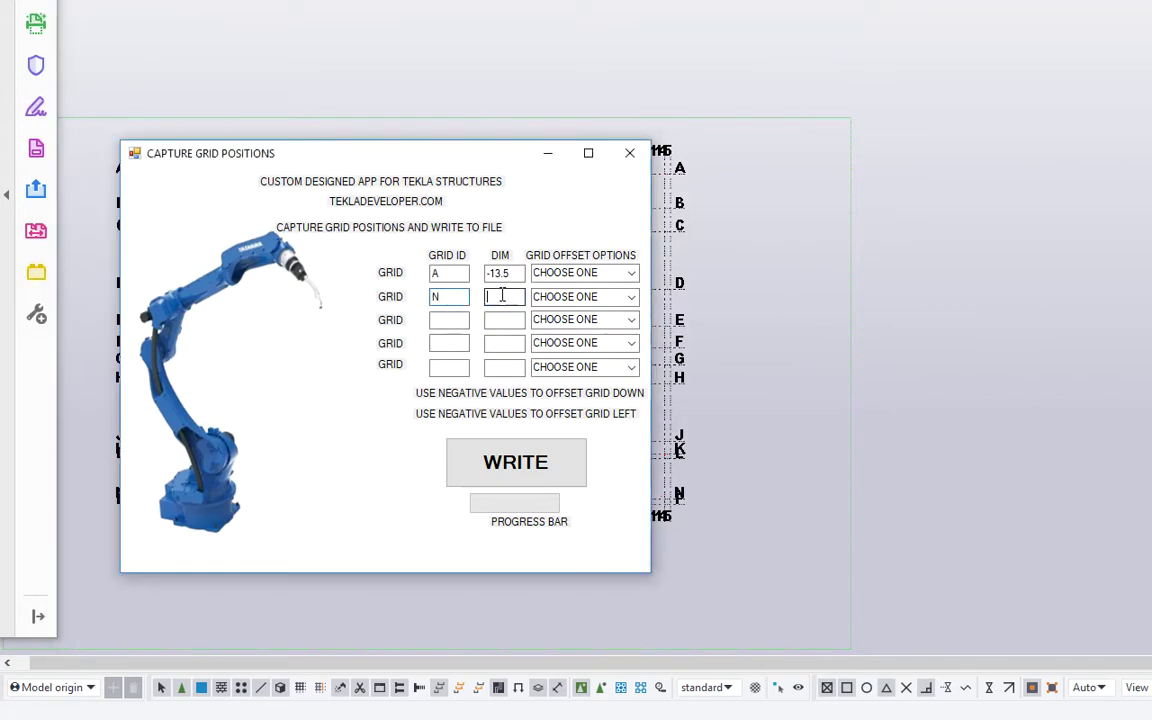
{"action": "type", "text": "13.5"}
- Set the grid offset option to inch for both grid N and grid A
{"action": "left_click", "coordinate": [631, 298]}
{"action": "left_click", "coordinate": [604, 313]}
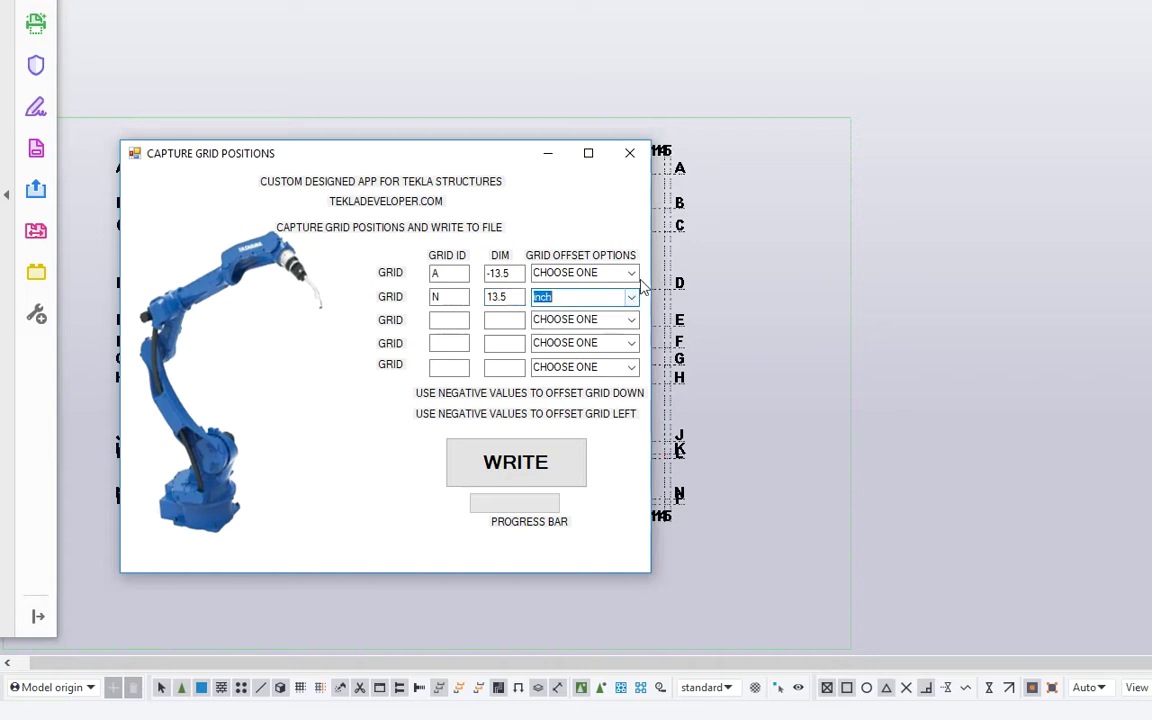
{"action": "left_click", "coordinate": [627, 271]}
{"action": "left_click", "coordinate": [600, 289]}
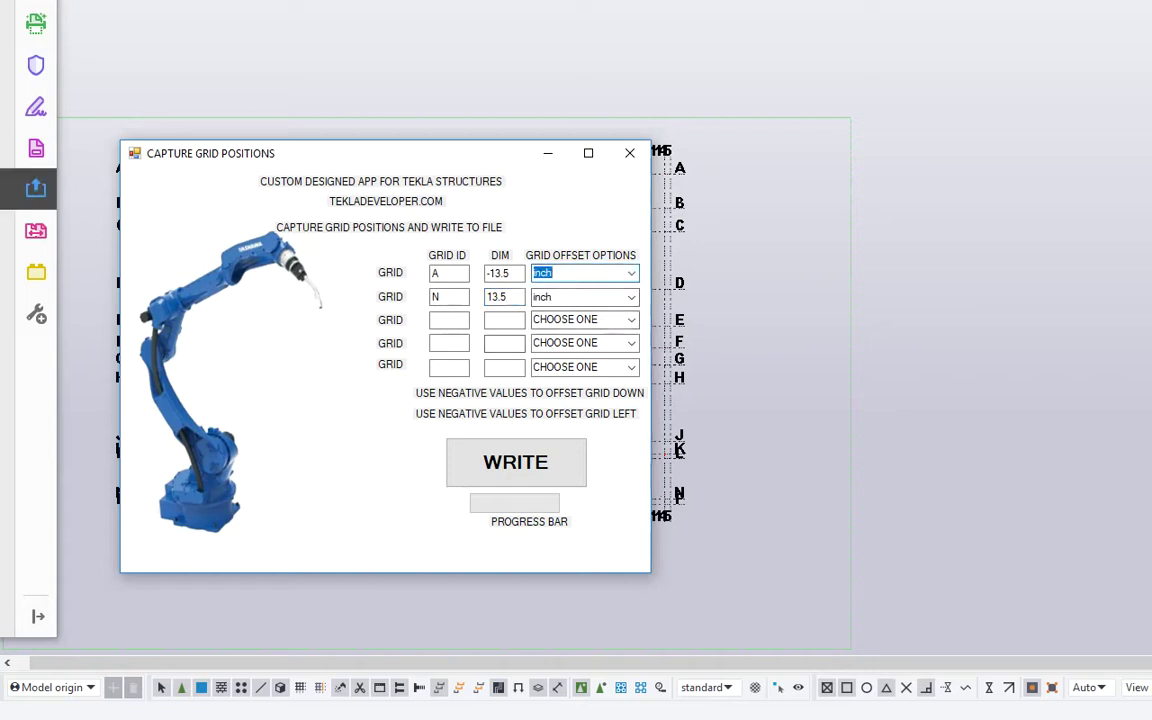
- Check the grids on the structural plan and enter grid 14 as the third grid with an offset of -15
{"action": "key", "text": "alt+Tab"}
{"action": "scroll", "coordinate": [724, 347], "scroll_direction": "up", "scroll_amount": 2}
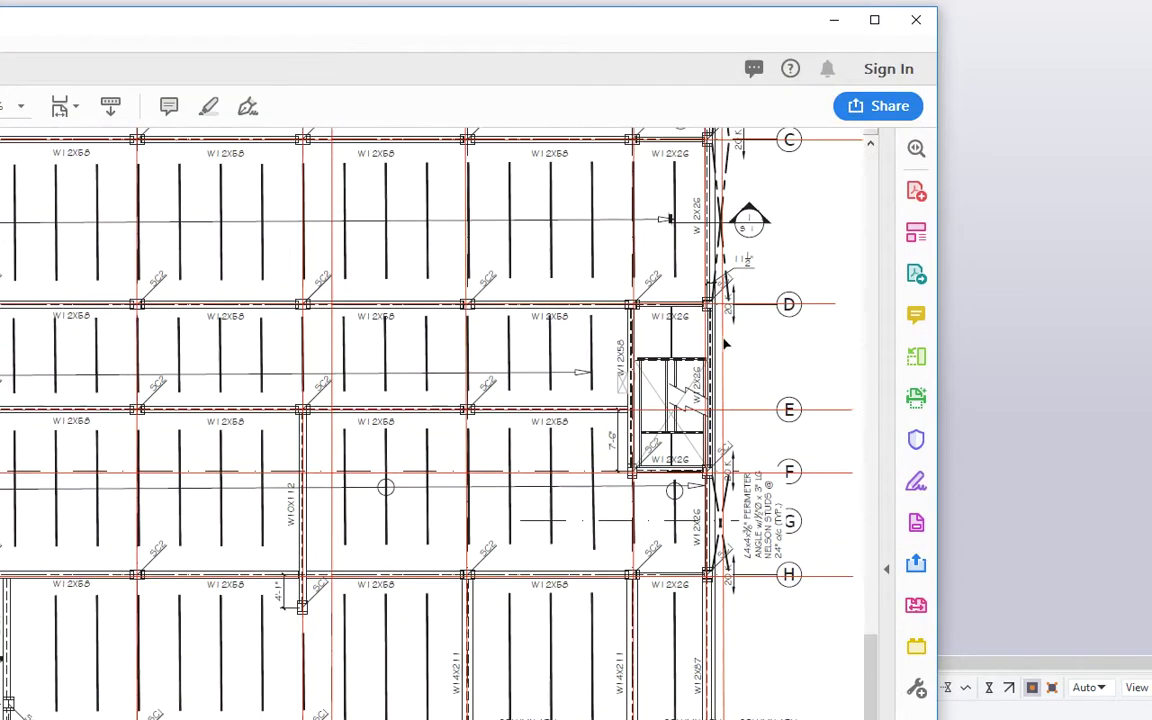
{"action": "scroll", "coordinate": [730, 330], "scroll_direction": "up", "scroll_amount": 4}
{"action": "mouse_move", "coordinate": [871, 600]}
{"action": "left_mouse_down"}
{"action": "mouse_move", "coordinate": [876, 477]}
{"action": "mouse_move", "coordinate": [874, 535]}
{"action": "mouse_move", "coordinate": [872, 525]}
{"action": "left_mouse_up"}
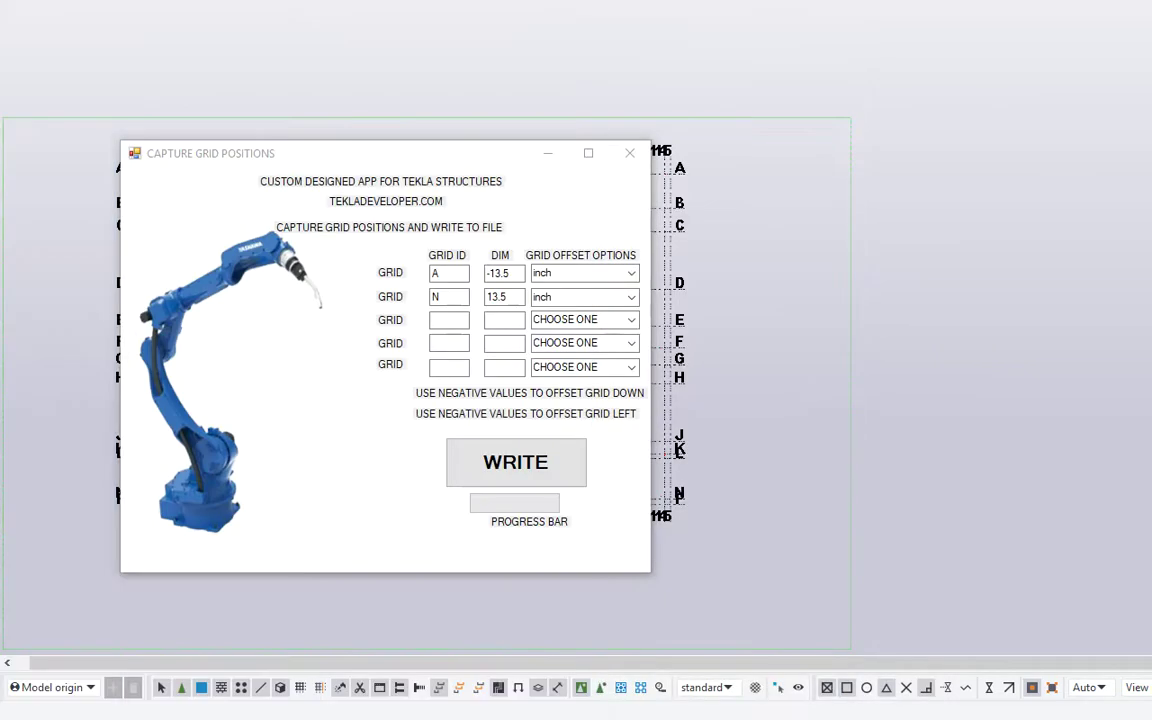
{"action": "left_click", "coordinate": [451, 319]}
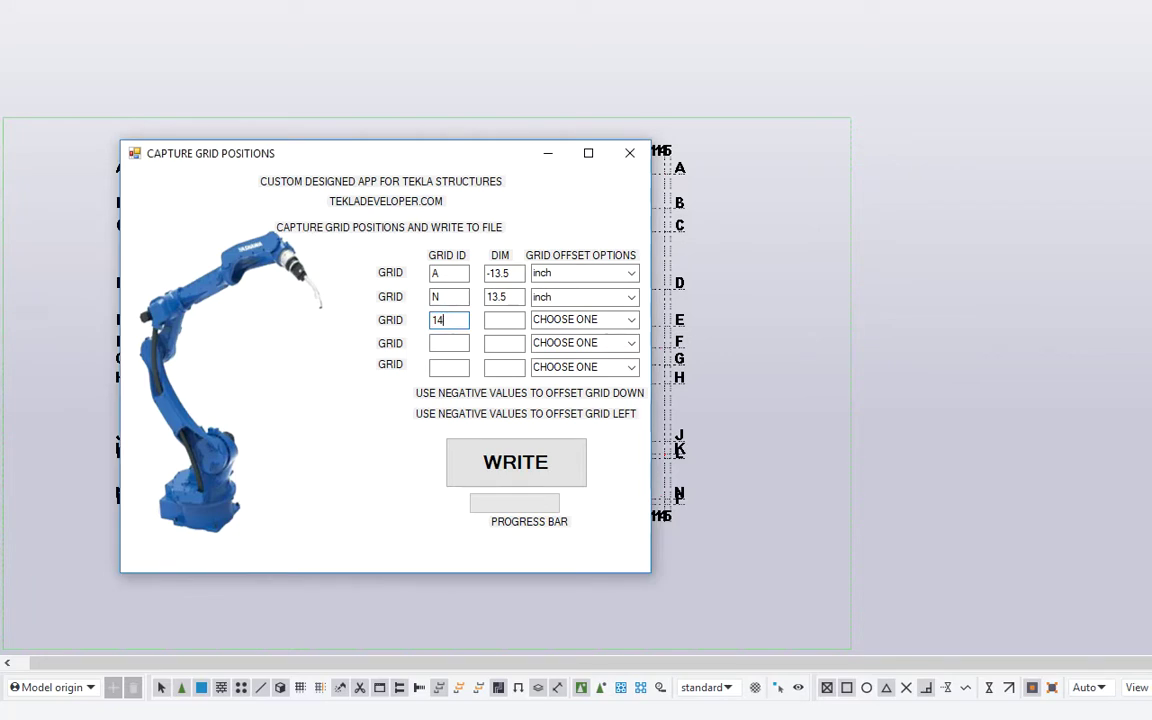
{"action": "left_click", "coordinate": [519, 320]}
{"action": "type", "text": "-15"}
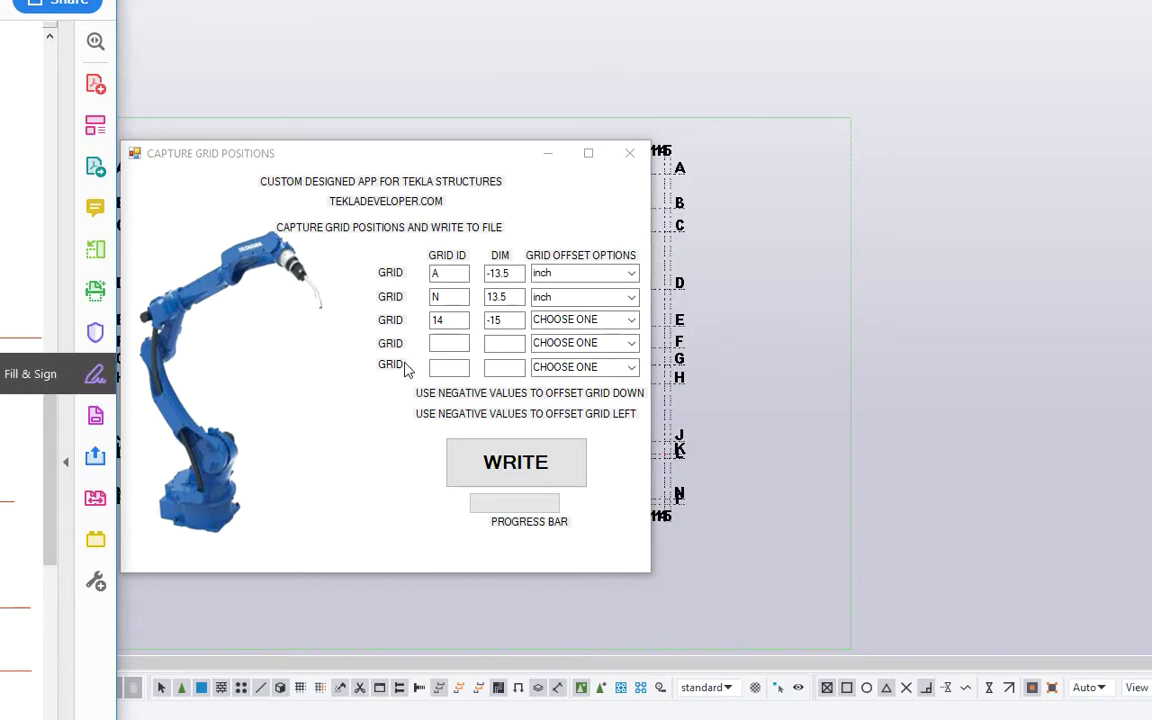
- Enter grid 1 as the fourth grid with an offset dimension of 17
{"action": "left_click", "coordinate": [450, 342]}
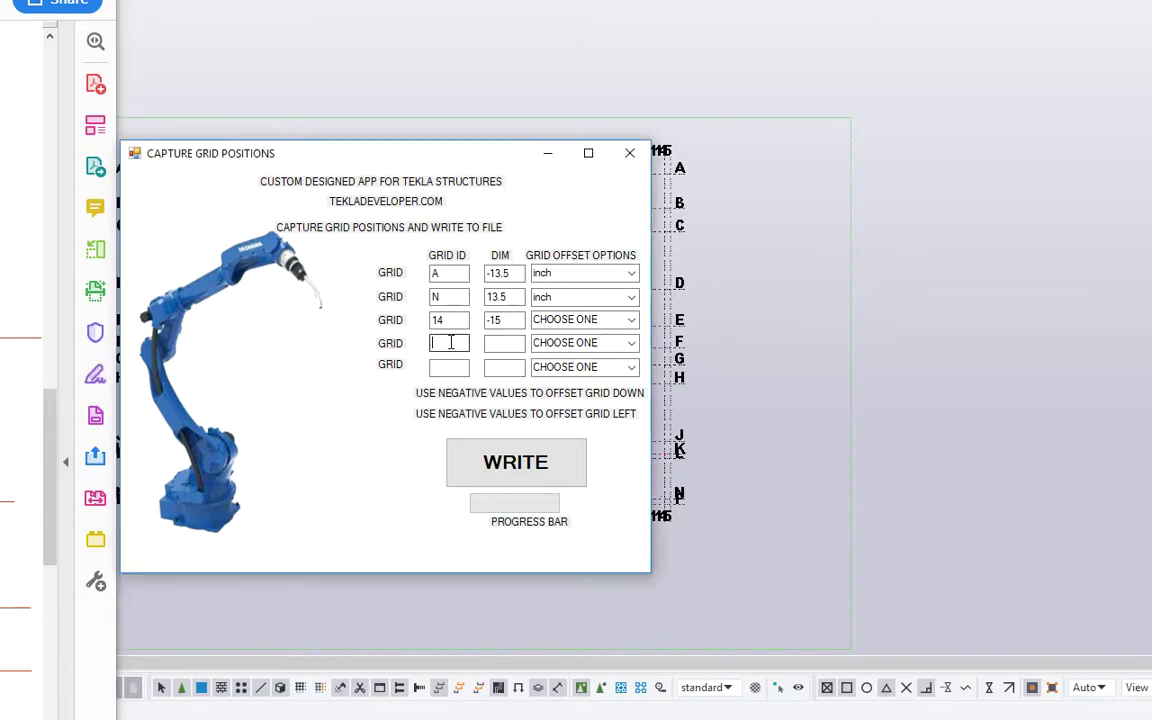
{"action": "type", "text": "1"}
{"action": "left_click", "coordinate": [490, 342]}
{"action": "type", "text": "17"}
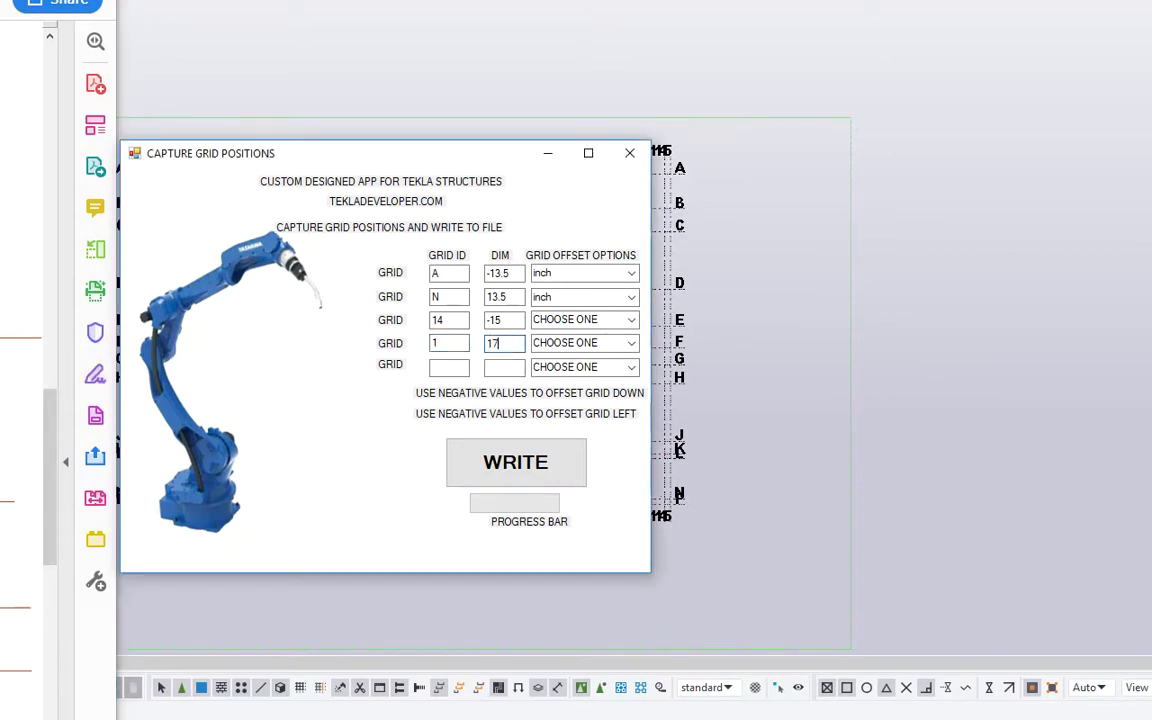
- Set the grid offset option to inch for grids 14 and 1
{"action": "left_click", "coordinate": [633, 320]}
{"action": "left_click", "coordinate": [617, 333]}
{"action": "left_click", "coordinate": [631, 343]}
{"action": "left_click", "coordinate": [542, 360]}
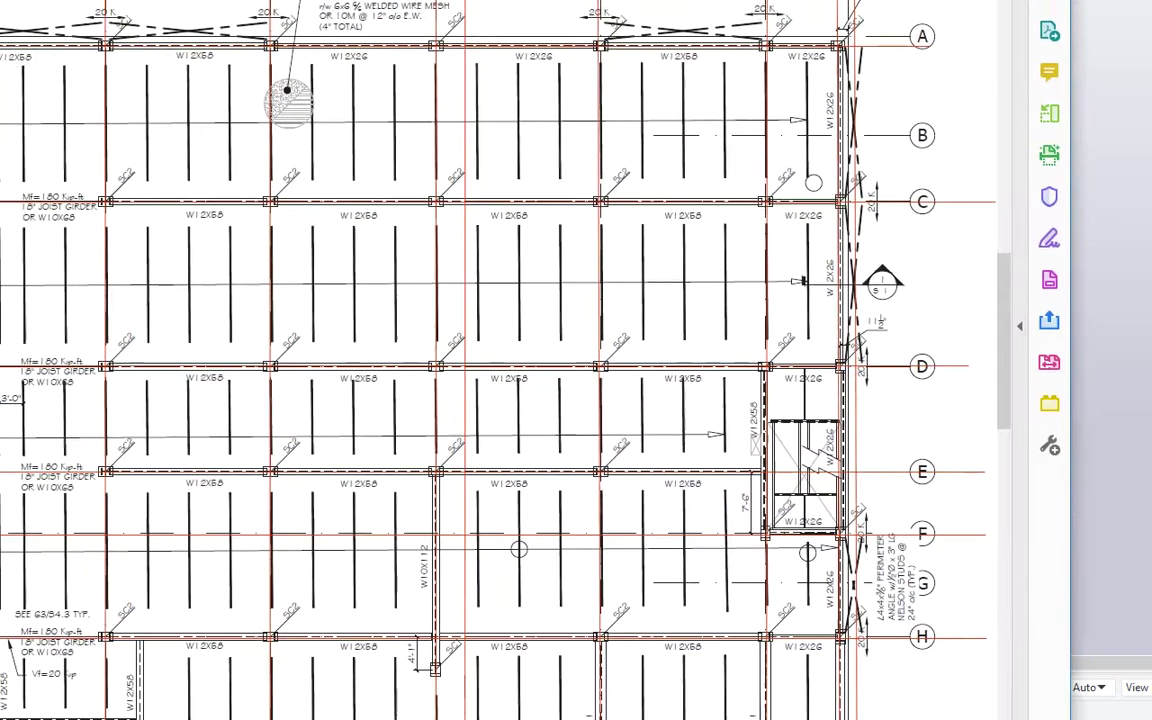
- Check the grids along the plan's east side and enter grid 15 as the fifth grid with an offset of 10 inch
{"action": "scroll", "coordinate": [810, 575], "scroll_direction": "down", "scroll_amount": 5}
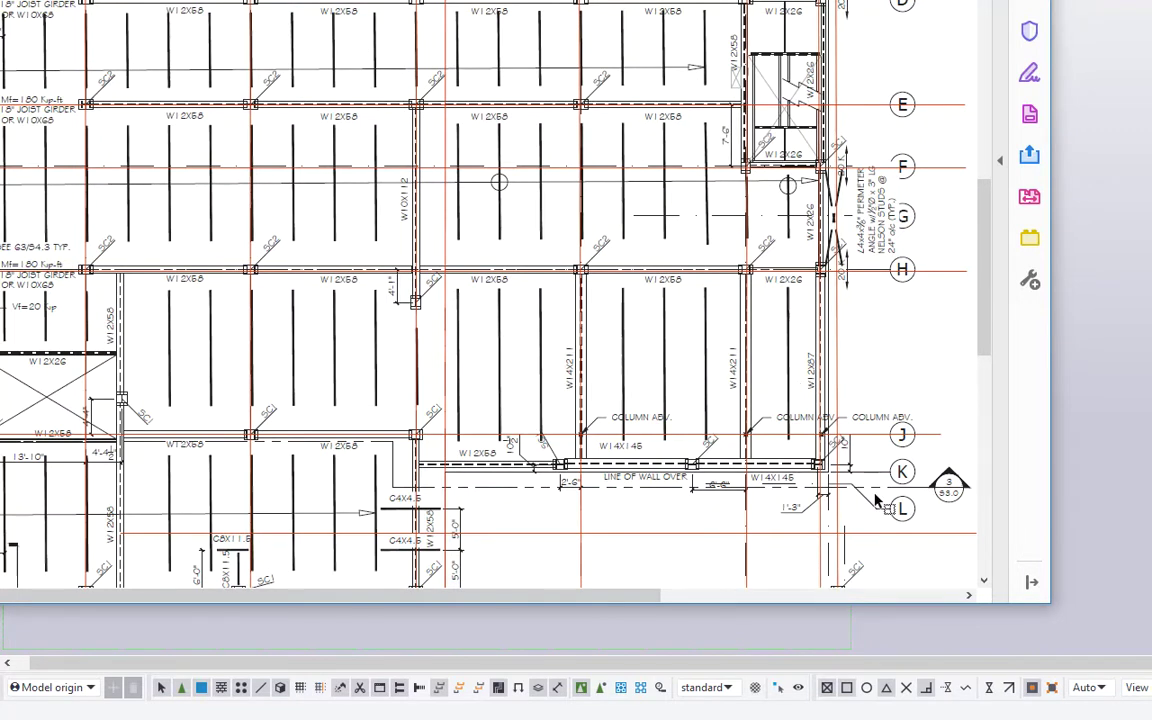
{"action": "scroll", "coordinate": [872, 508], "scroll_direction": "down", "scroll_amount": 3}
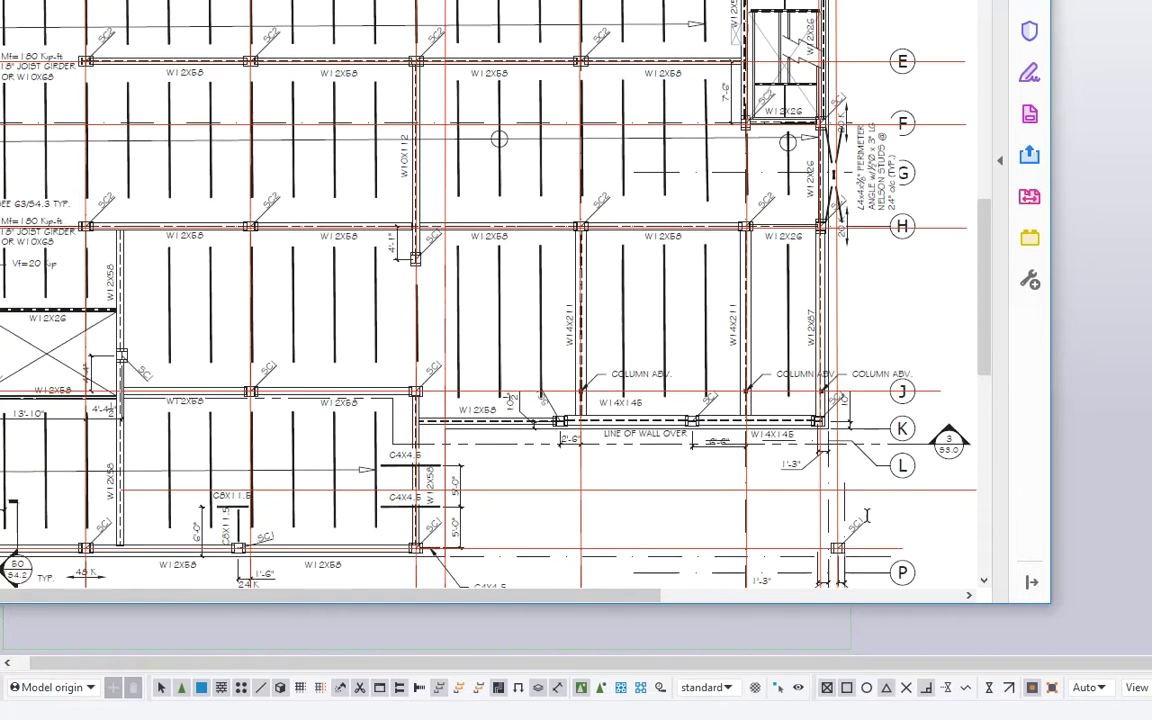
{"action": "scroll", "coordinate": [866, 515], "scroll_direction": "down", "scroll_amount": 2}
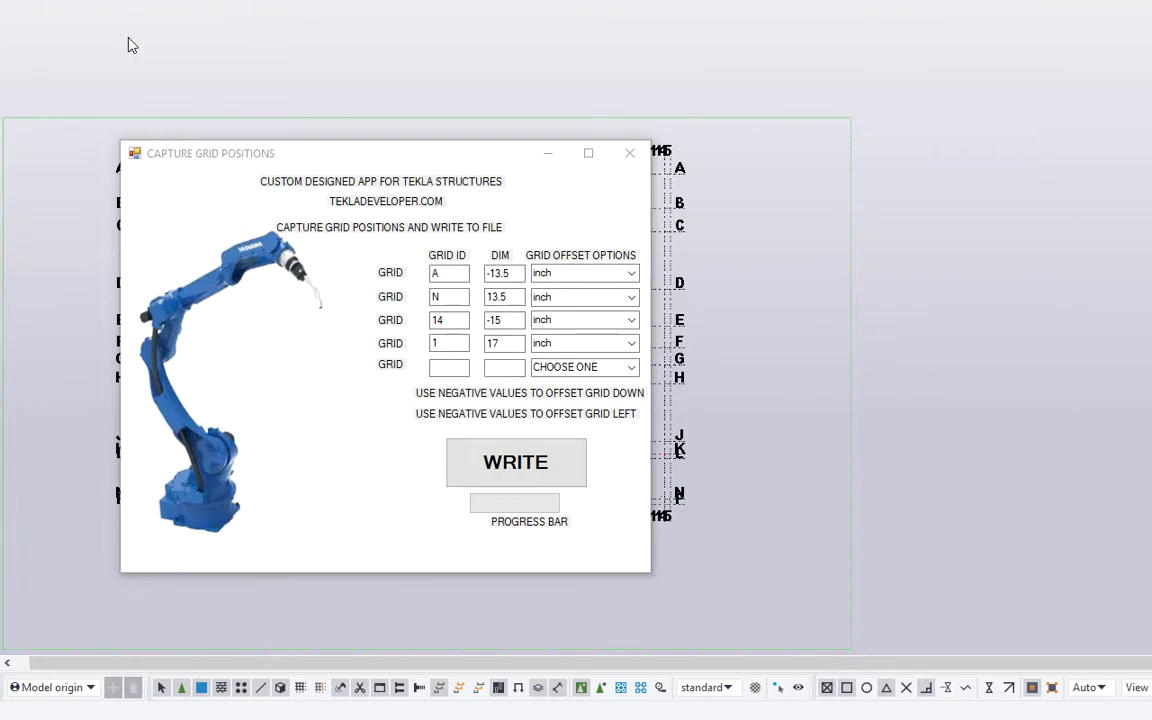
{"action": "left_click", "coordinate": [437, 368]}
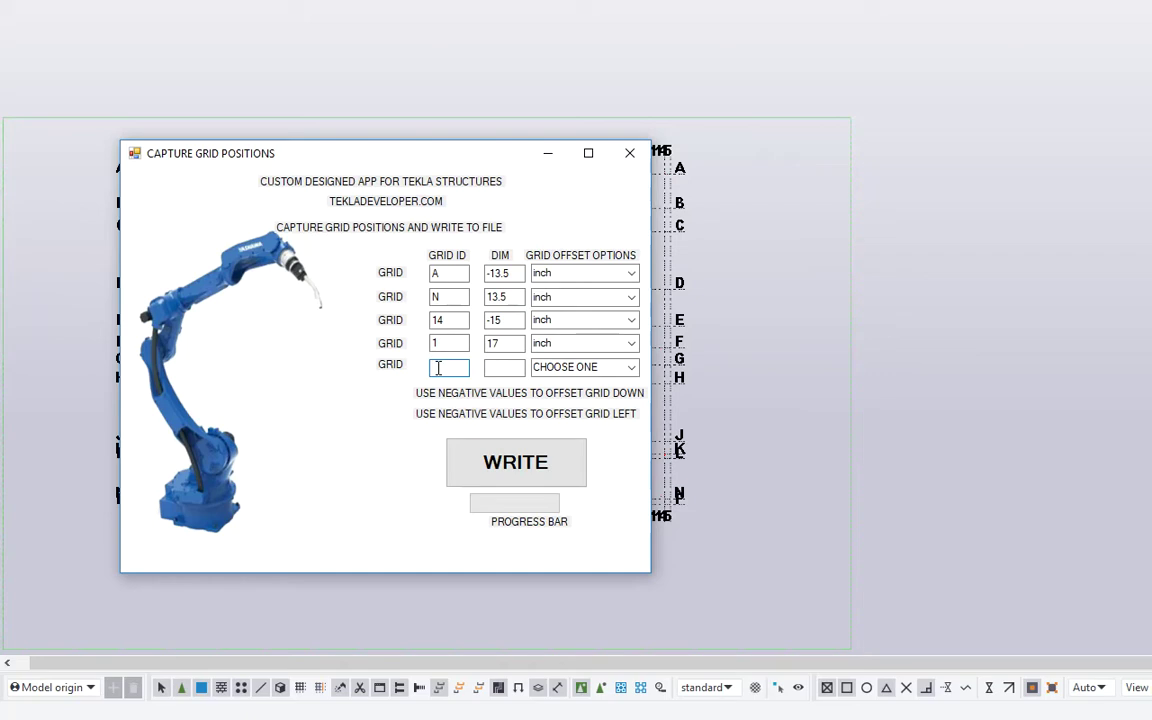
{"action": "type", "text": "15"}
{"action": "left_click", "coordinate": [505, 367]}
{"action": "type", "text": "1"}
{"action": "left_click", "coordinate": [629, 369]}
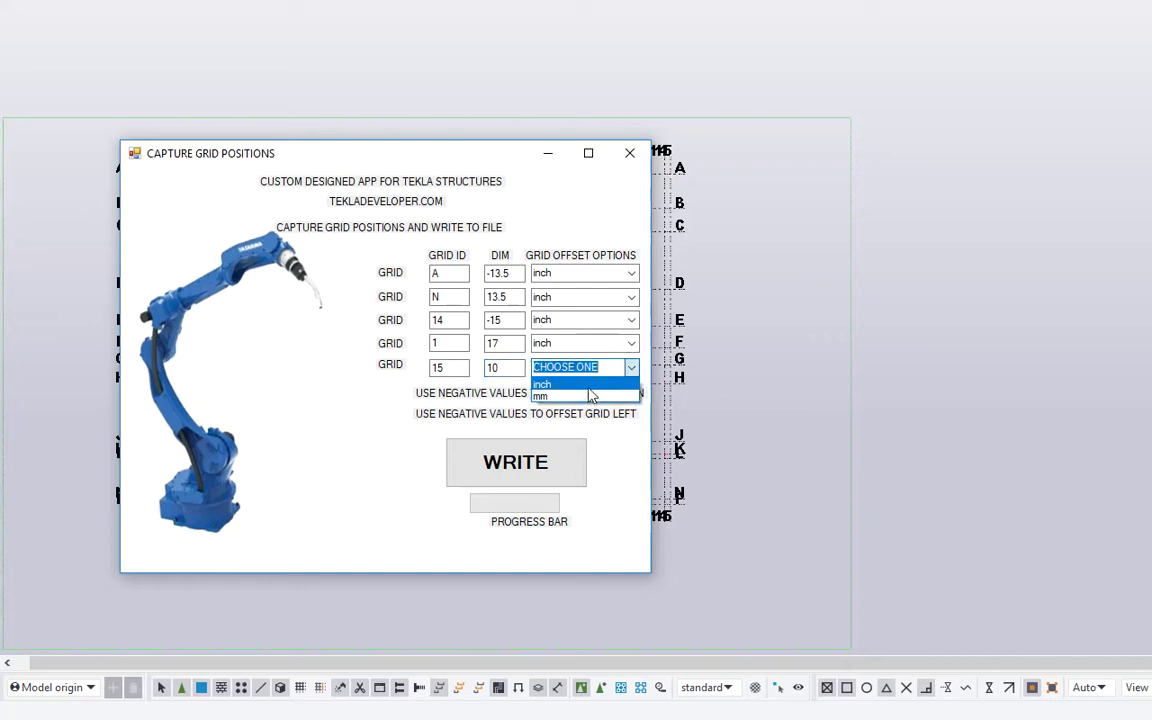
{"action": "left_click", "coordinate": [589, 385]}
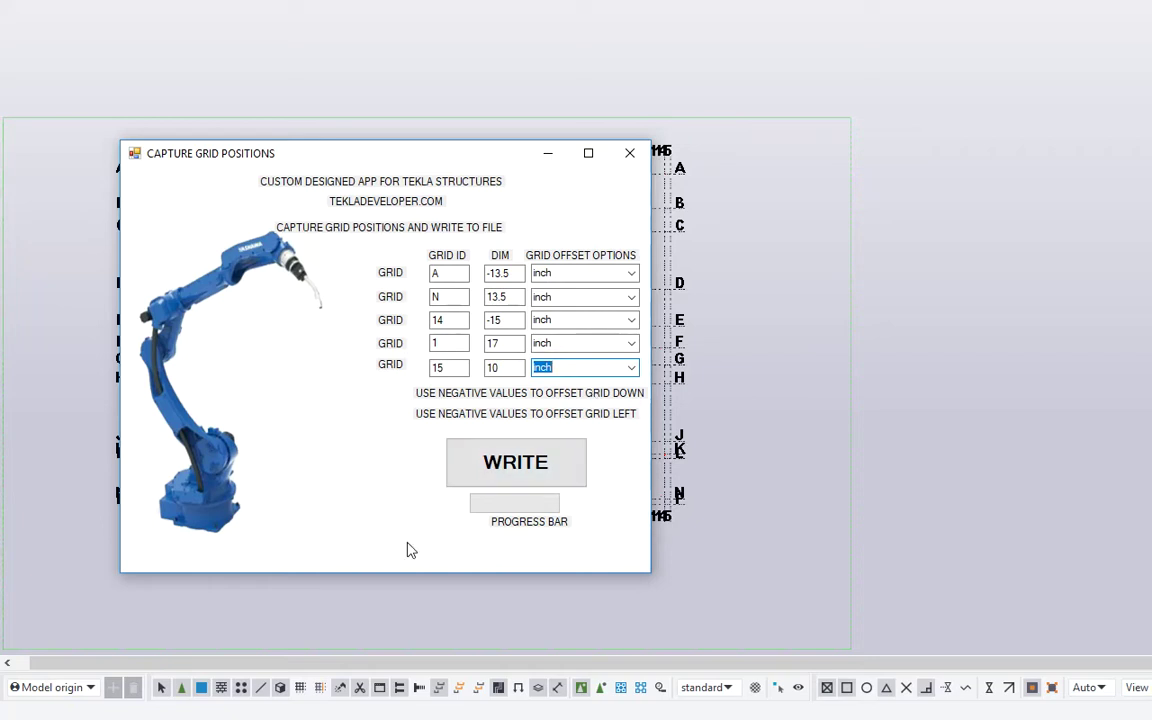
- Write the grid positions with their offsets to file and dismiss the completion message
{"action": "left_click", "coordinate": [490, 341]}
{"action": "type", "text": "17"}
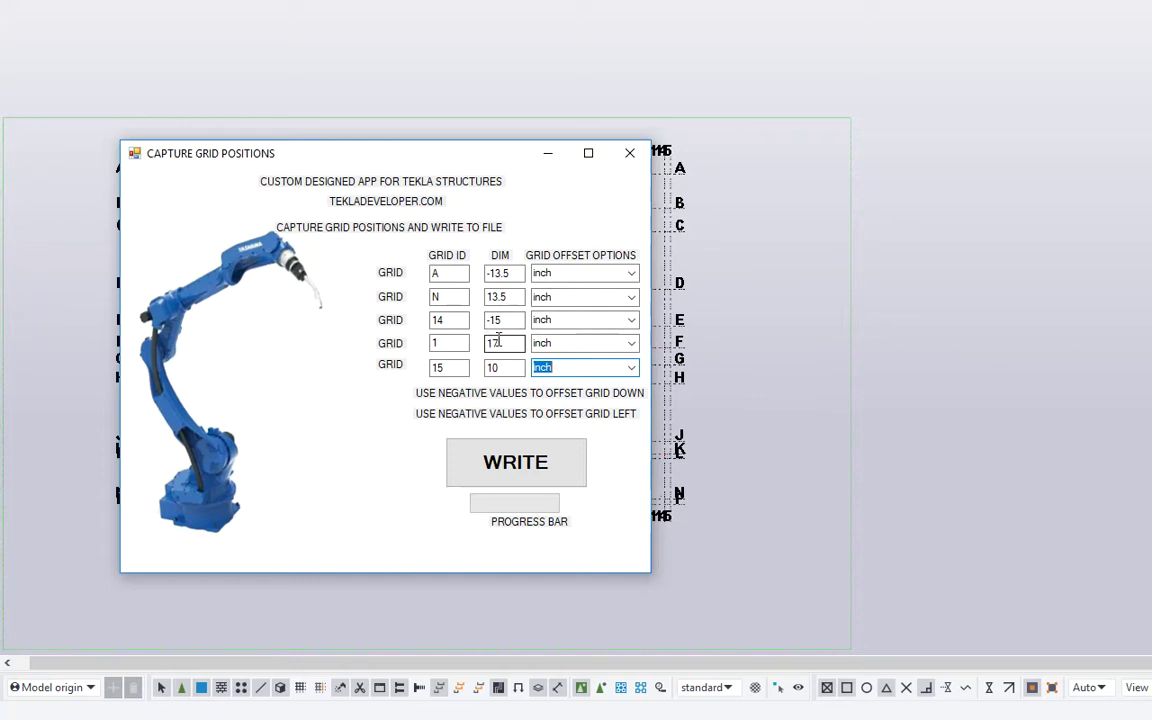
{"action": "left_click", "coordinate": [519, 472]}
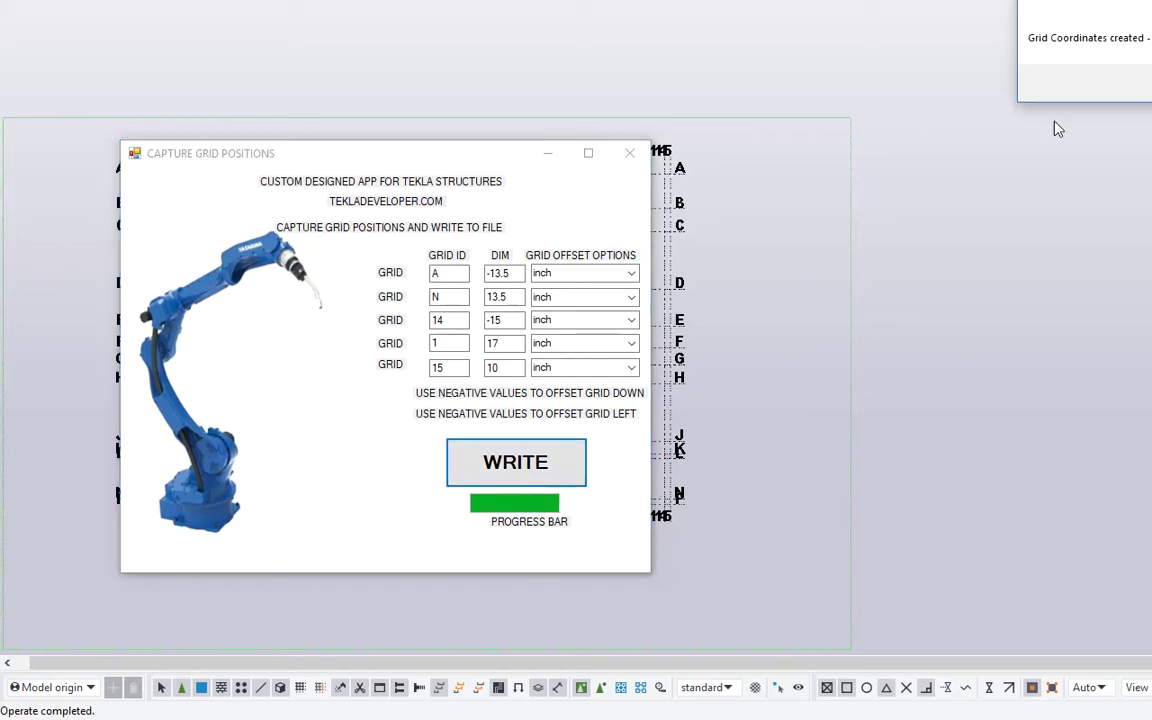
{"action": "left_click_drag", "start_coordinate": [1140, 12], "coordinate": [896, 90]}
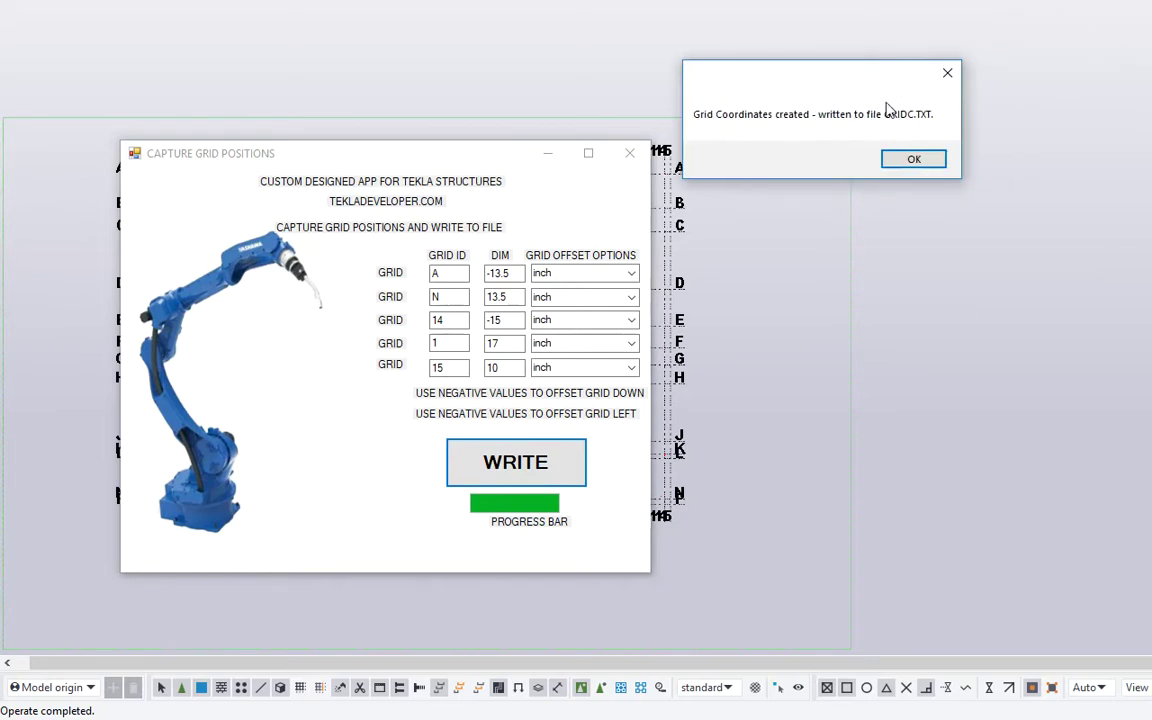
{"action": "left_click", "coordinate": [913, 160]}
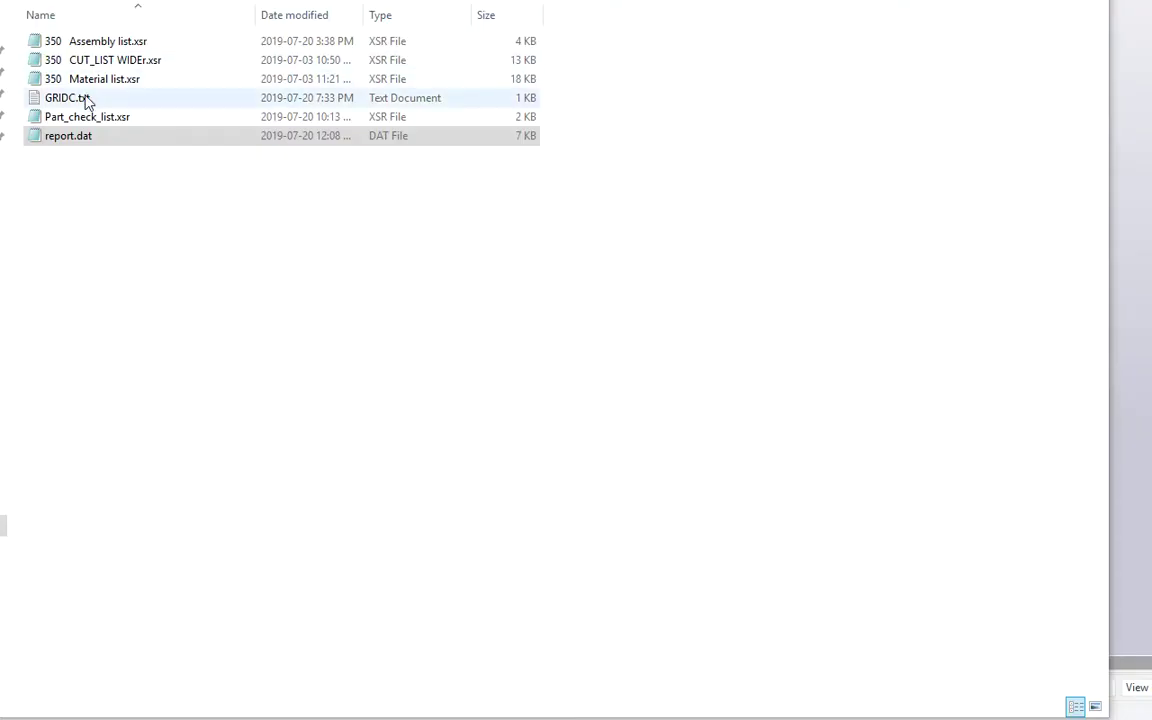
- Locate the grid coordinates file GRIDC.txt and report.dat in the model's reports folder and select both
{"action": "left_click", "coordinate": [88, 101]}
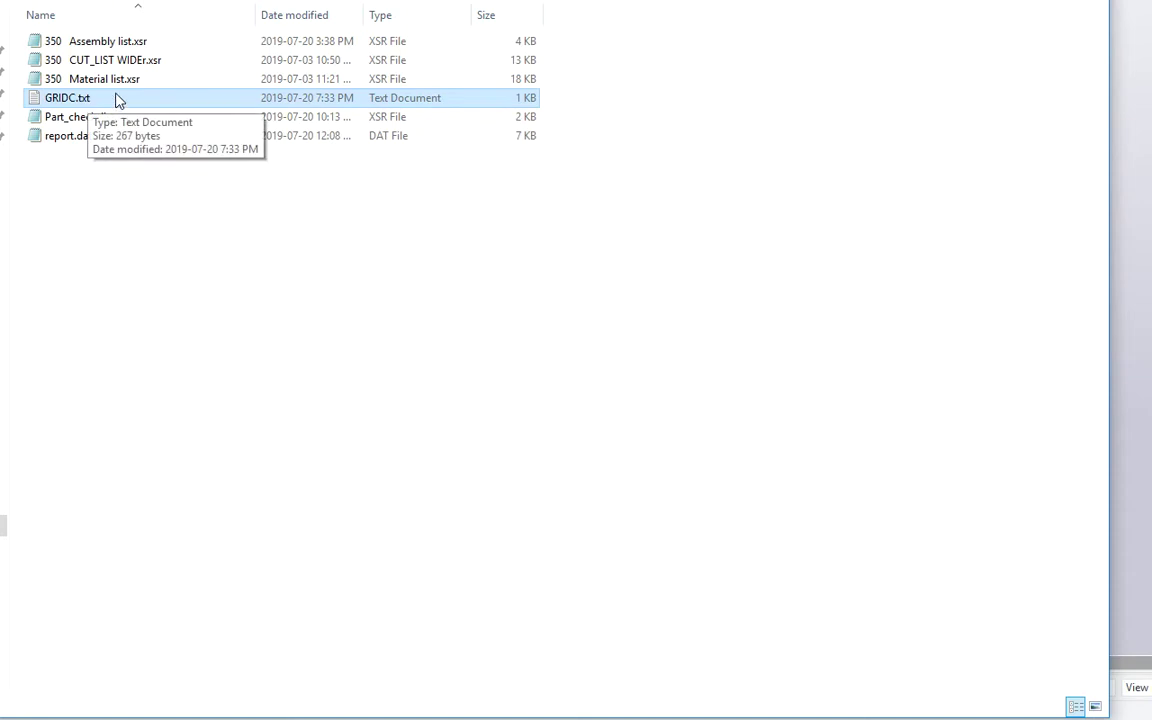
{"action": "left_click", "coordinate": [107, 141]}
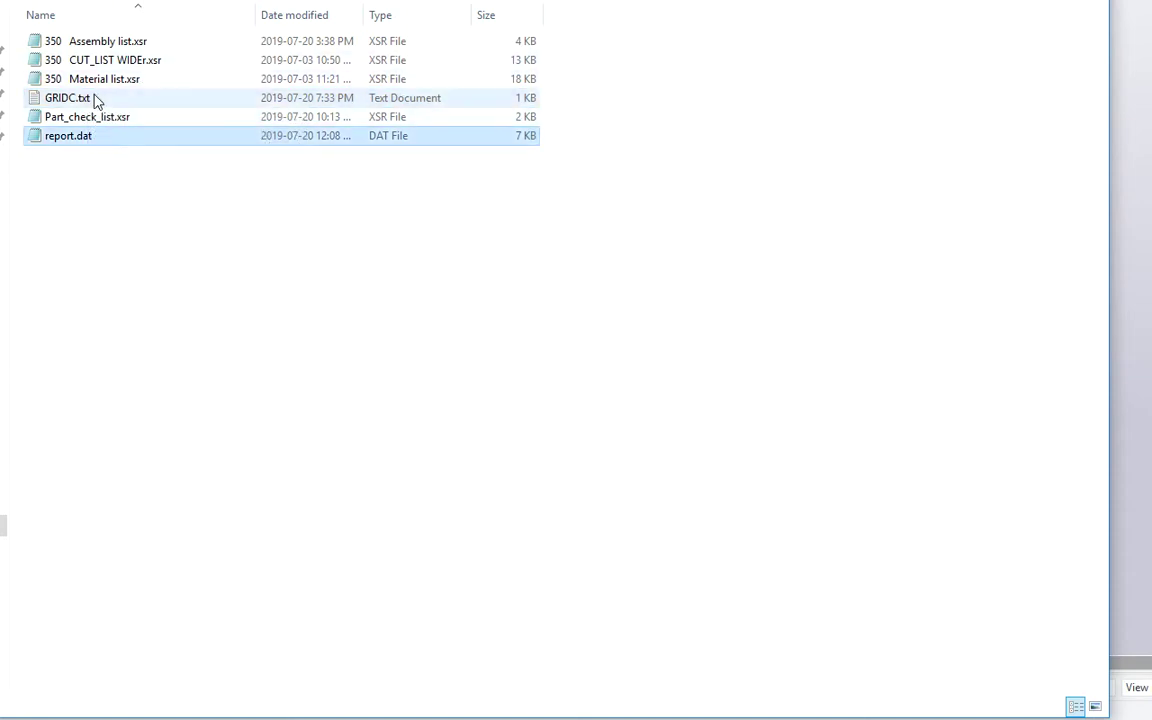
{"action": "left_click", "coordinate": [95, 101], "text": "ctrl"}
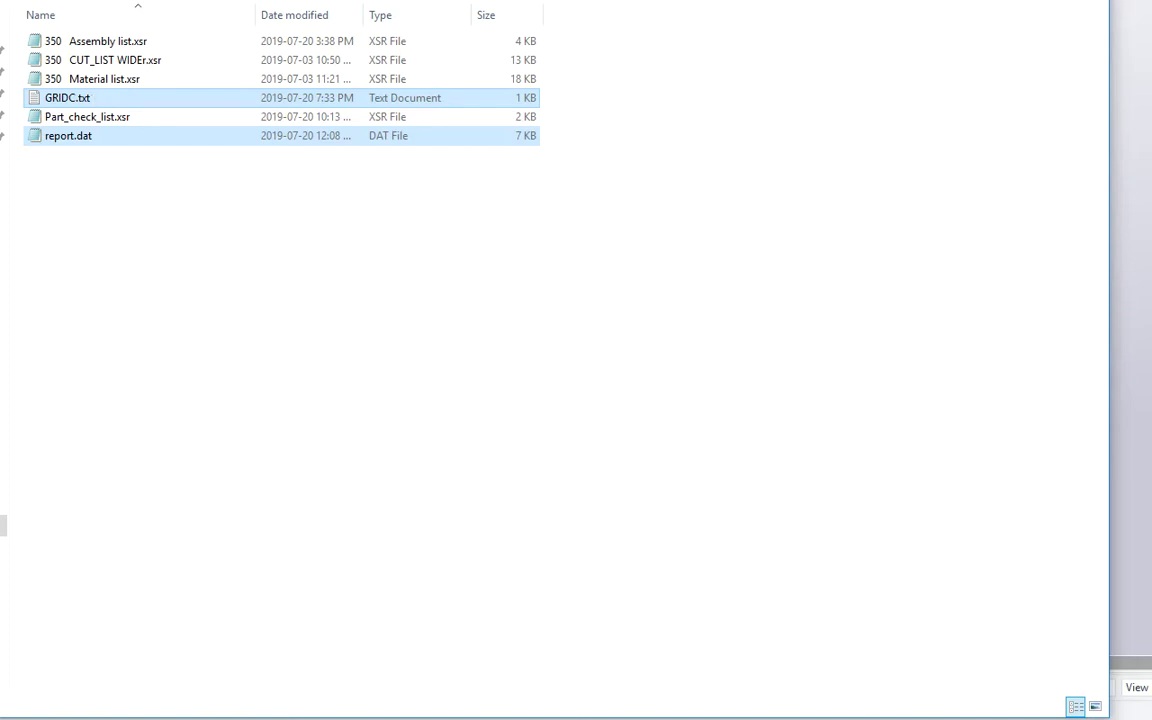
- Switch to the Create Beams and Columns app and create the beams at a top elevation of 13422 mm
{"action": "key", "text": "alt+Tab"}
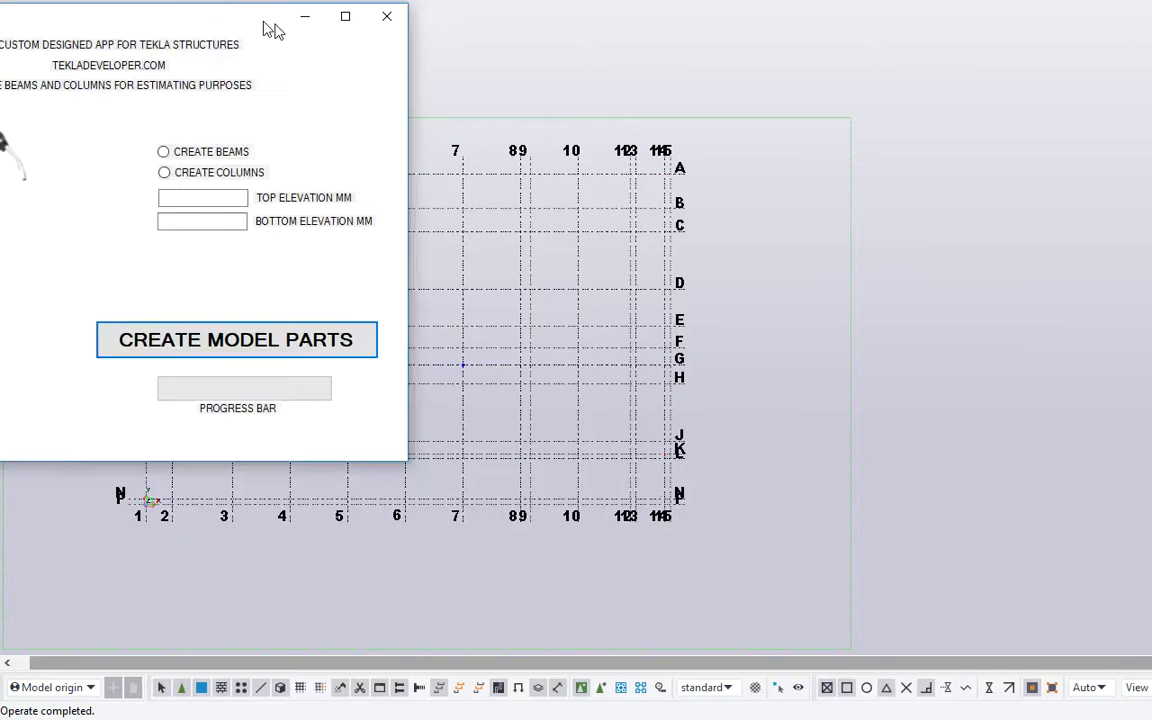
{"action": "left_click_drag", "start_coordinate": [518, 140], "coordinate": [531, 145]}
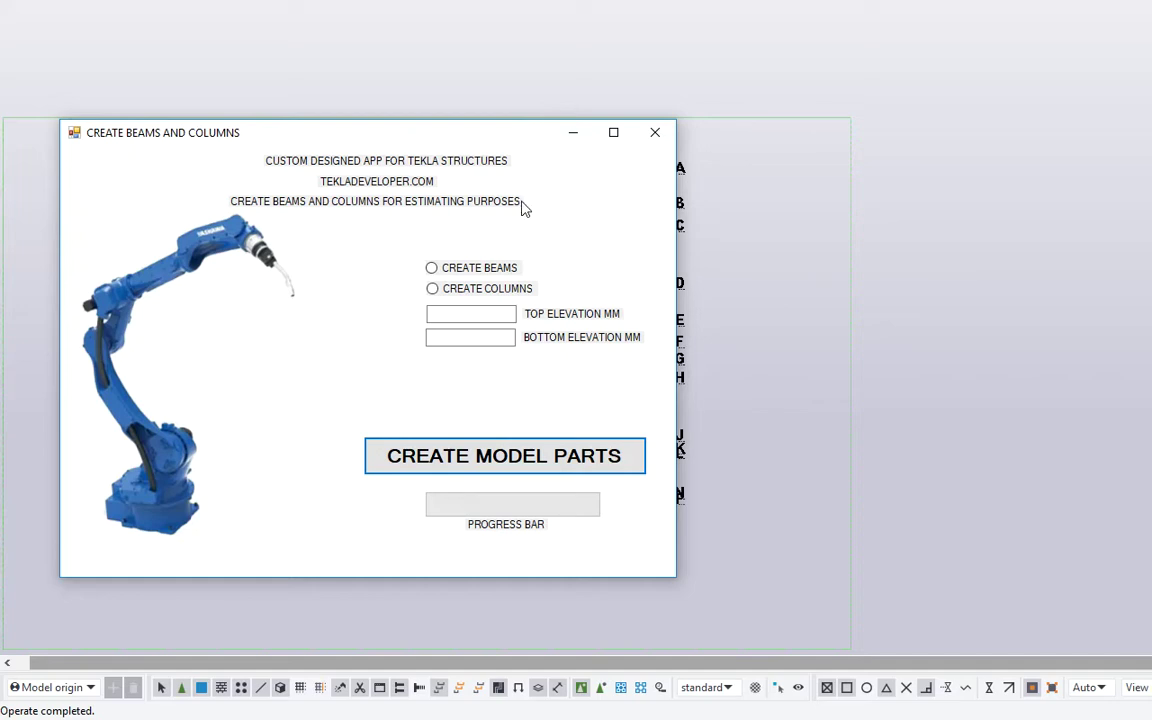
{"action": "left_click", "coordinate": [445, 268]}
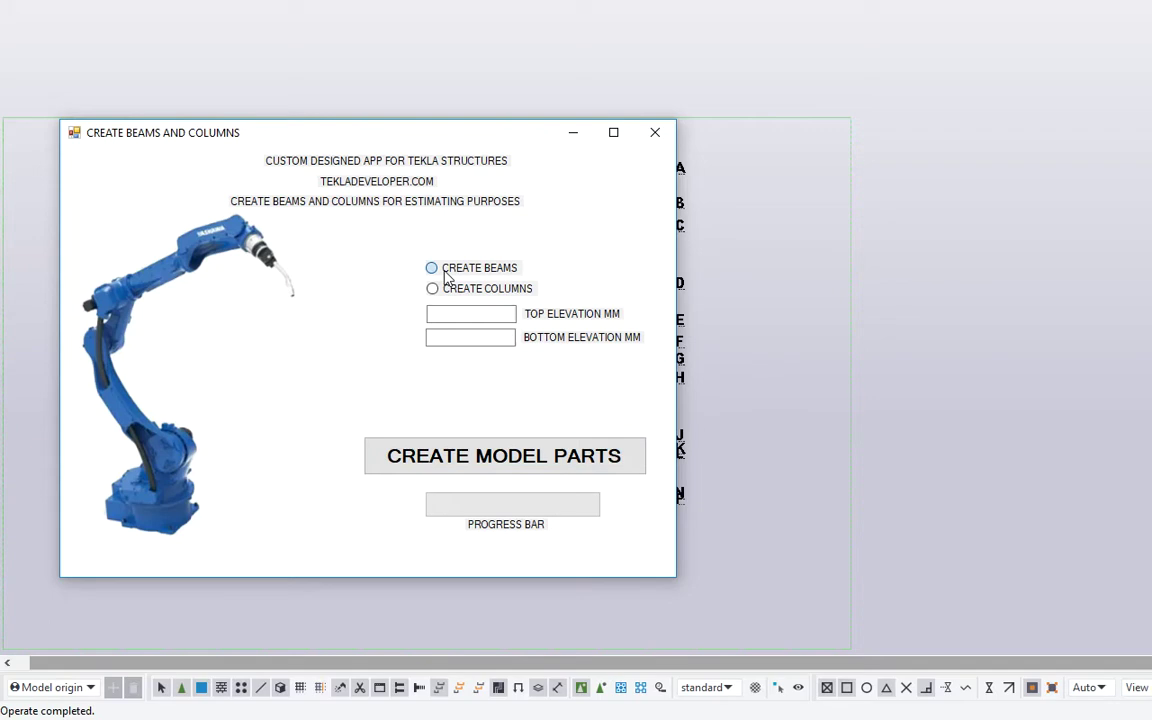
{"action": "left_click", "coordinate": [477, 316]}
{"action": "type", "text": "13422"}
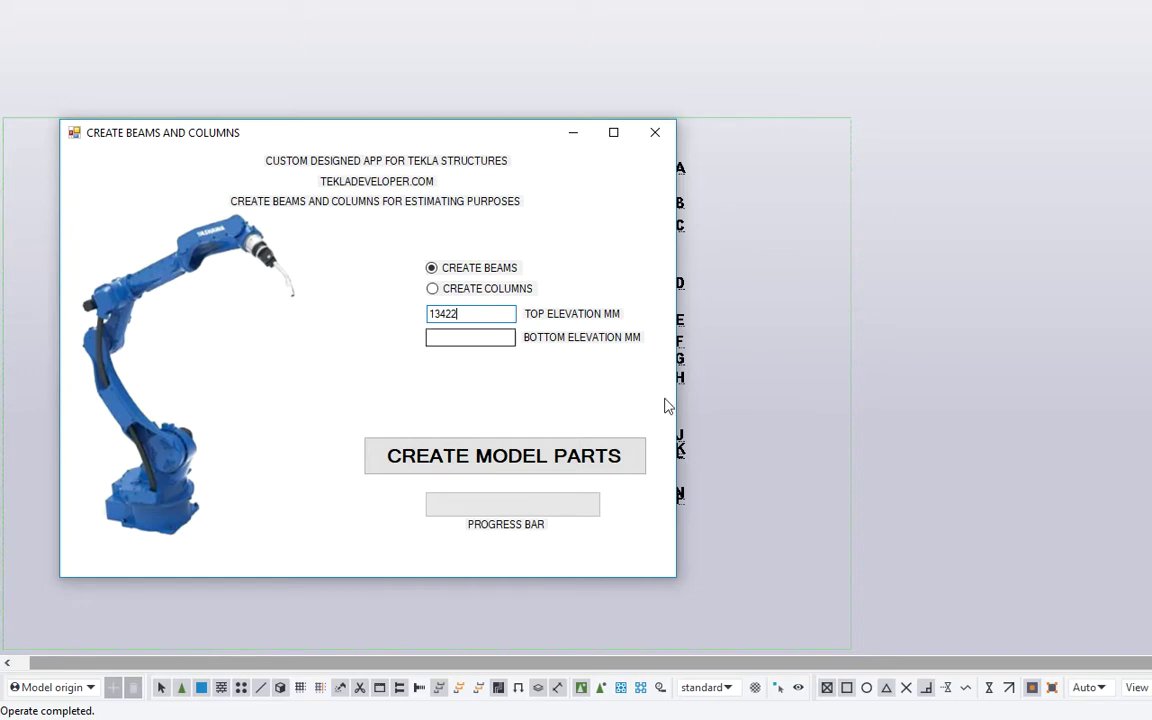
{"action": "left_click", "coordinate": [1110, 179]}
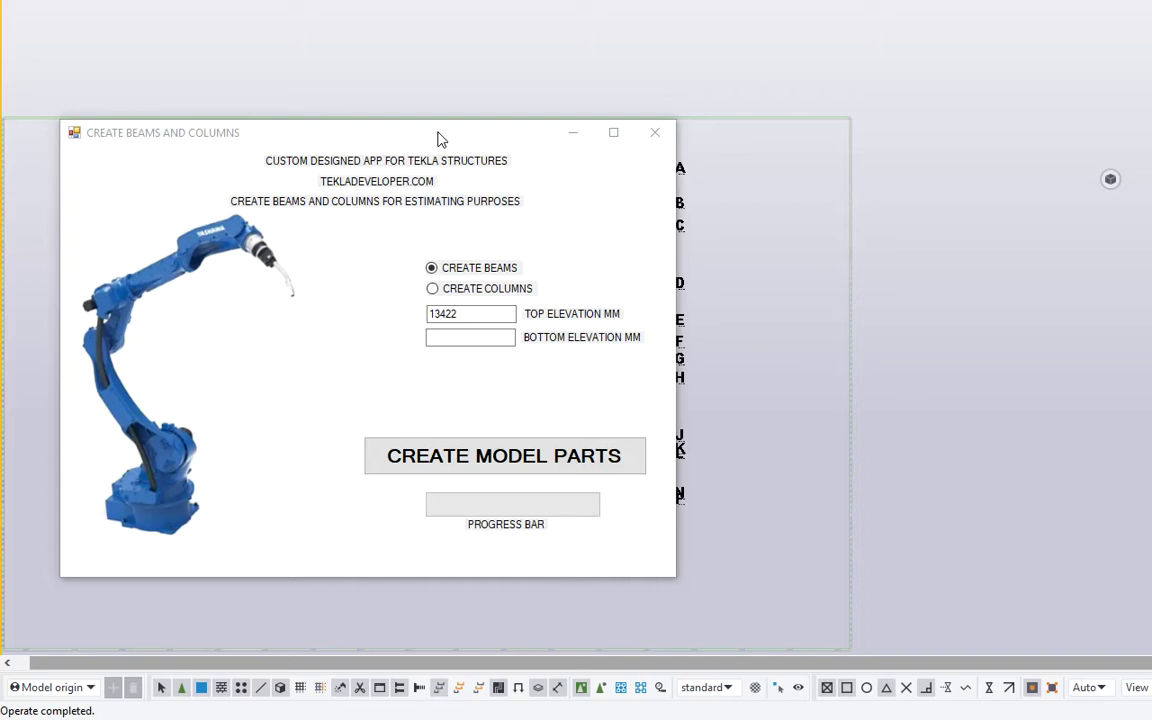
{"action": "left_click", "coordinate": [605, 458]}
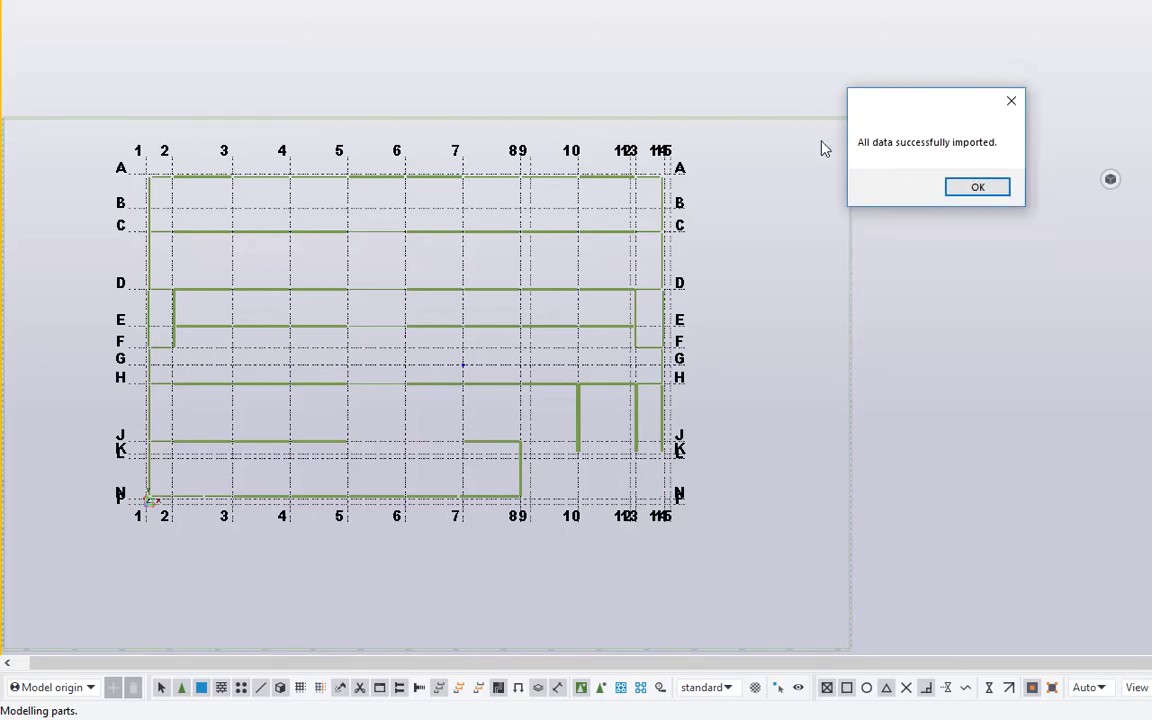
{"action": "left_click", "coordinate": [1000, 190]}
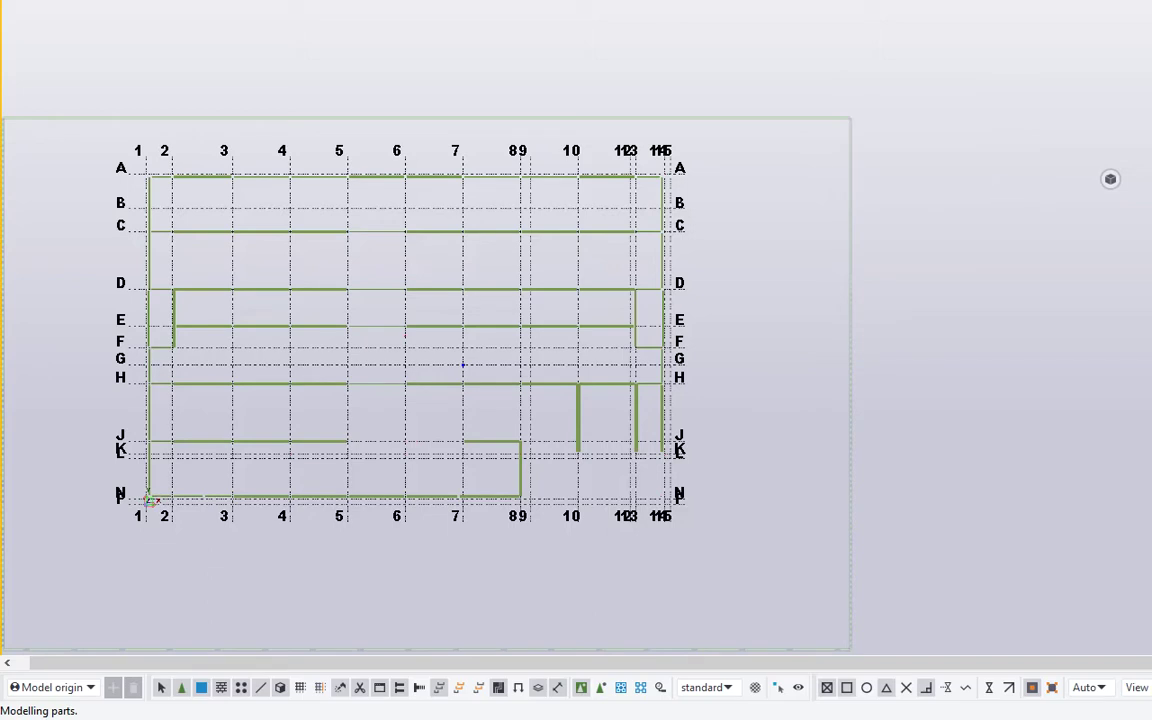
- Examine the layout of the created beams against the model grids in a tilted view and in plan
{"action": "left_click_drag", "start_coordinate": [650, 68], "coordinate": [610, 0]}
{"action": "middle_click_drag", "start_coordinate": [602, 440], "coordinate": [596, 394], "text": "ctrl"}
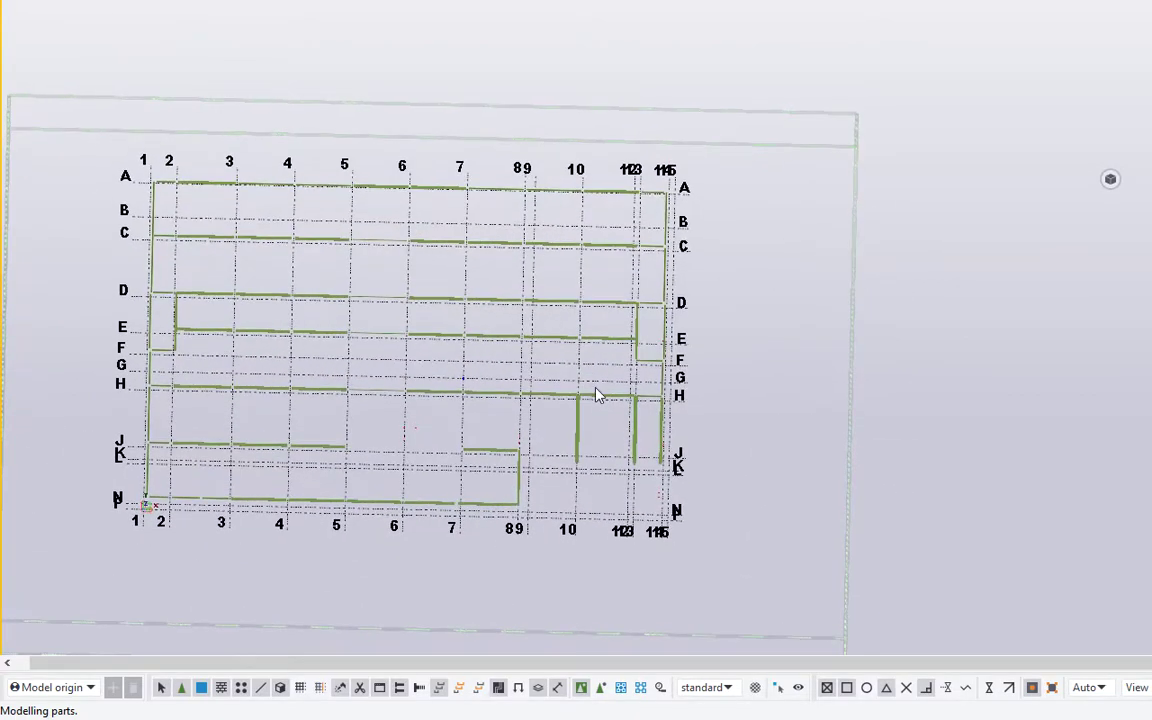
{"action": "scroll", "coordinate": [596, 394], "scroll_direction": "up", "scroll_amount": 3}
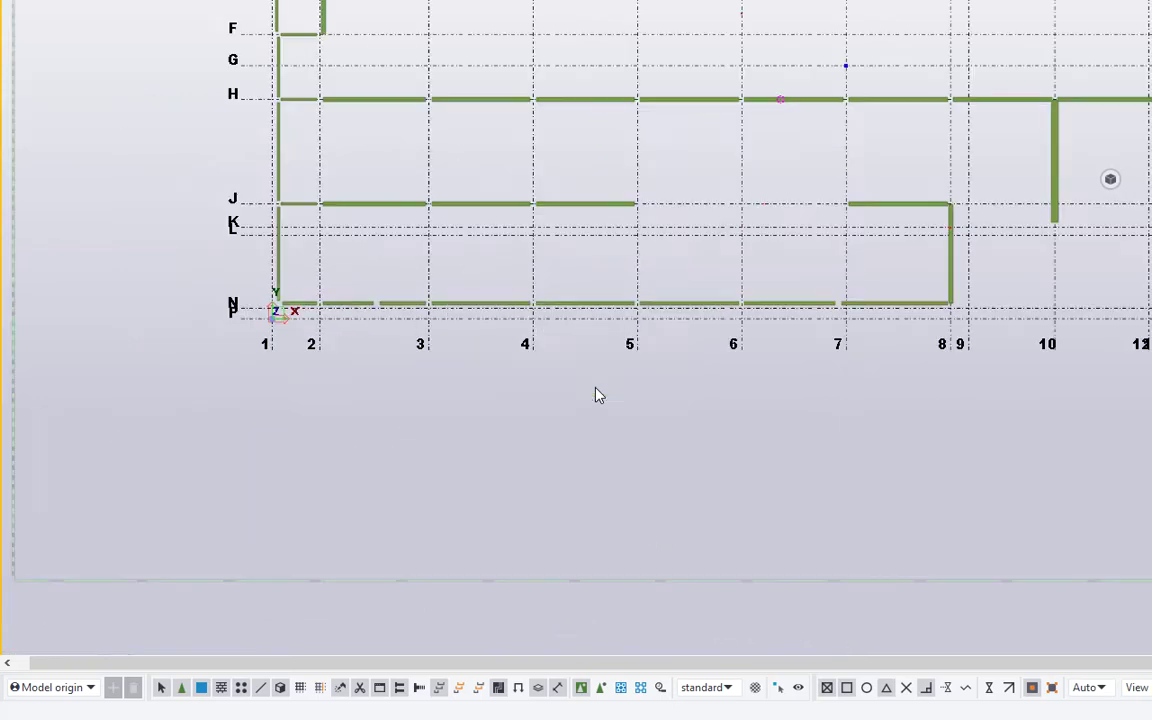
{"action": "middle_click_drag", "start_coordinate": [866, 329], "coordinate": [663, 532]}
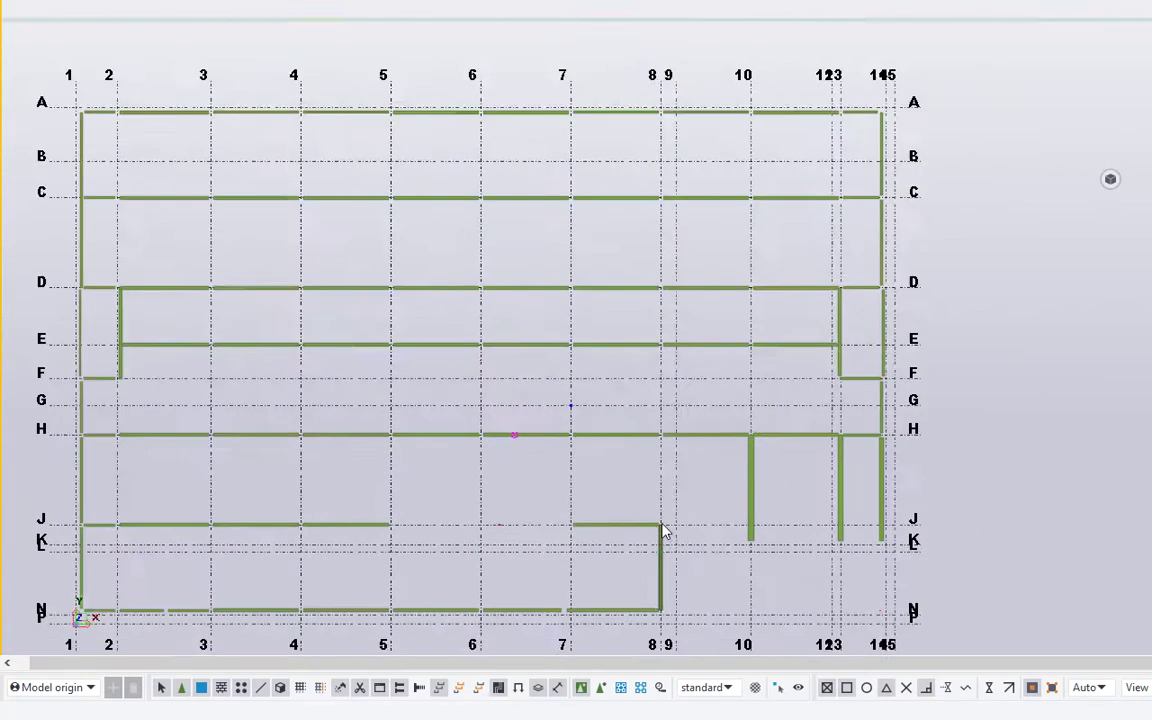
{"action": "scroll", "coordinate": [667, 517], "scroll_direction": "down", "scroll_amount": 2}
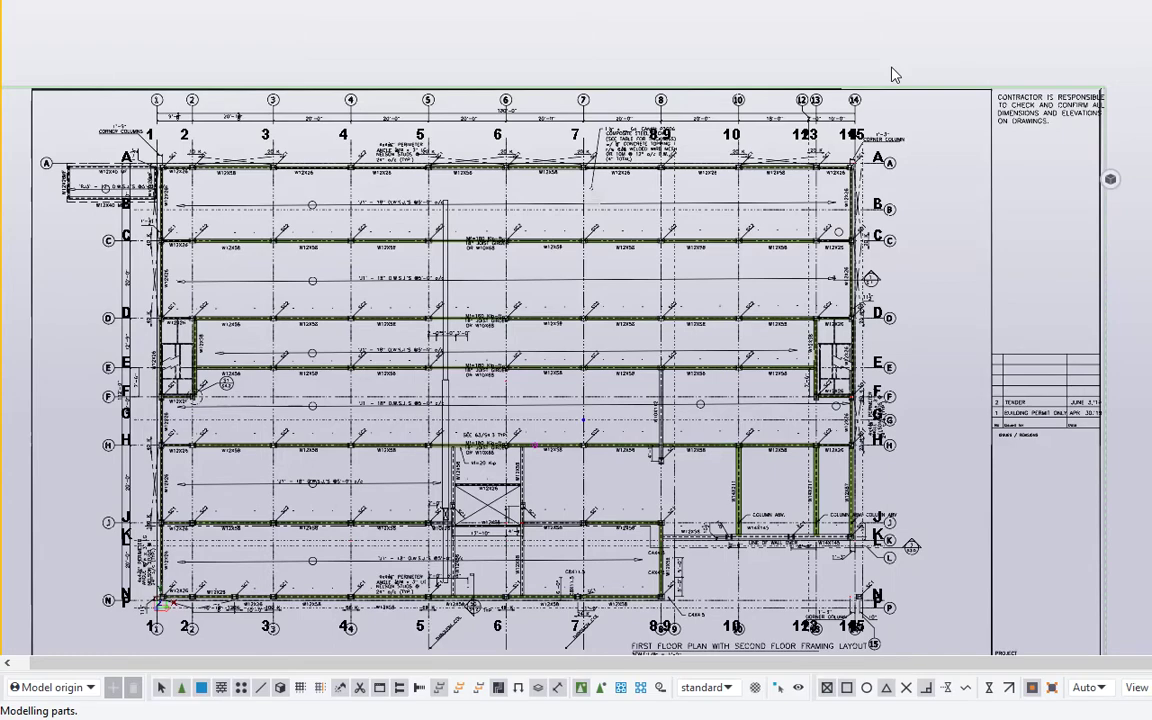
- Compare the modelled beams with the reference floor plan around the framed opening between grids 5 and 10, from H to N
{"action": "middle_click_drag", "start_coordinate": [637, 409], "coordinate": [593, 243]}
{"action": "scroll", "coordinate": [510, 330], "scroll_direction": "up", "scroll_amount": 5}
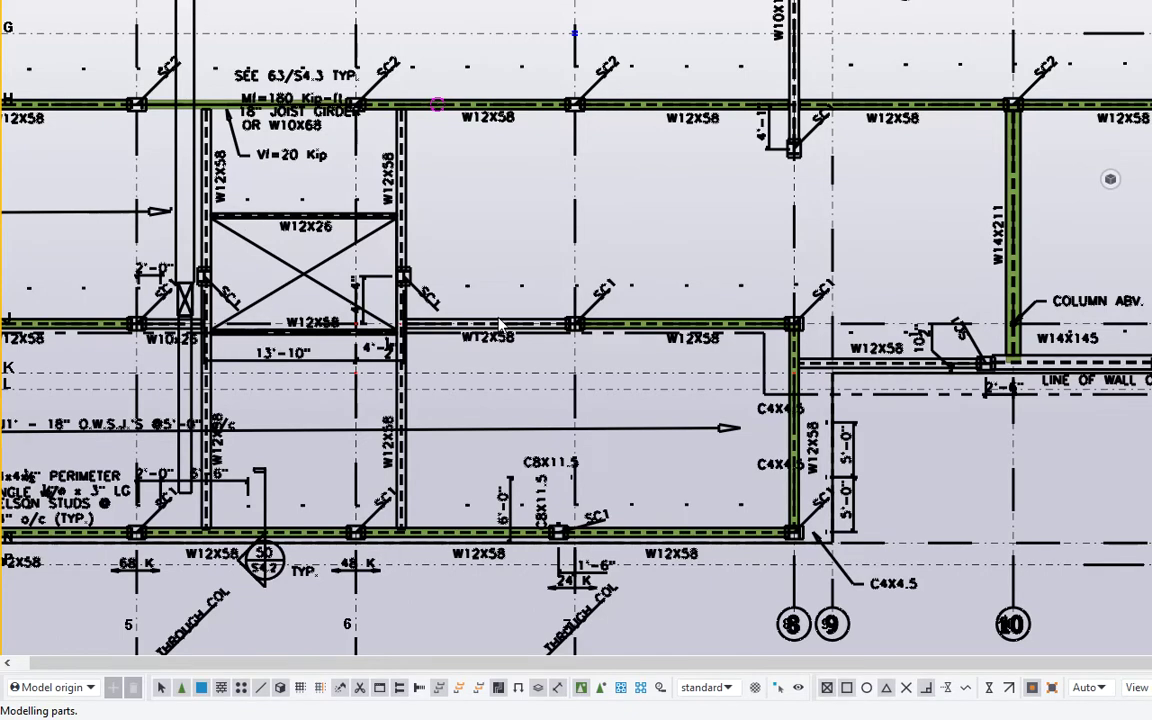
{"action": "scroll", "coordinate": [500, 323], "scroll_direction": "up", "scroll_amount": 2}
{"action": "scroll", "coordinate": [500, 323], "scroll_direction": "up", "scroll_amount": 1}
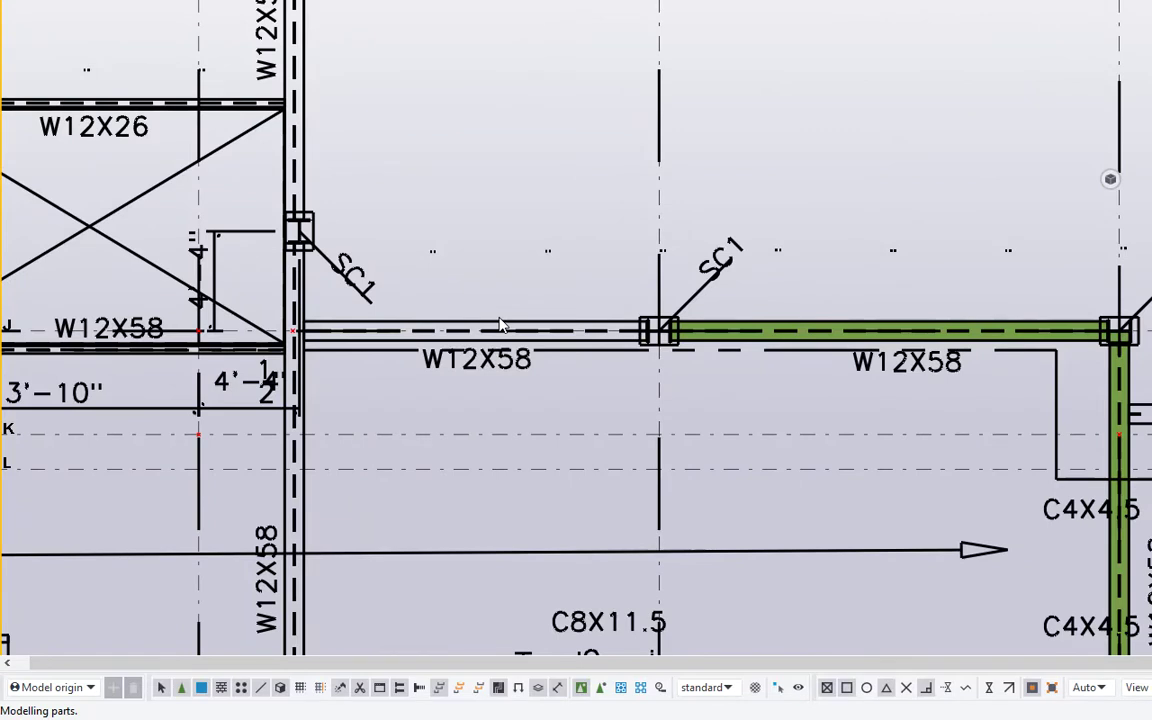
{"action": "scroll", "coordinate": [500, 323], "scroll_direction": "down", "scroll_amount": 1}
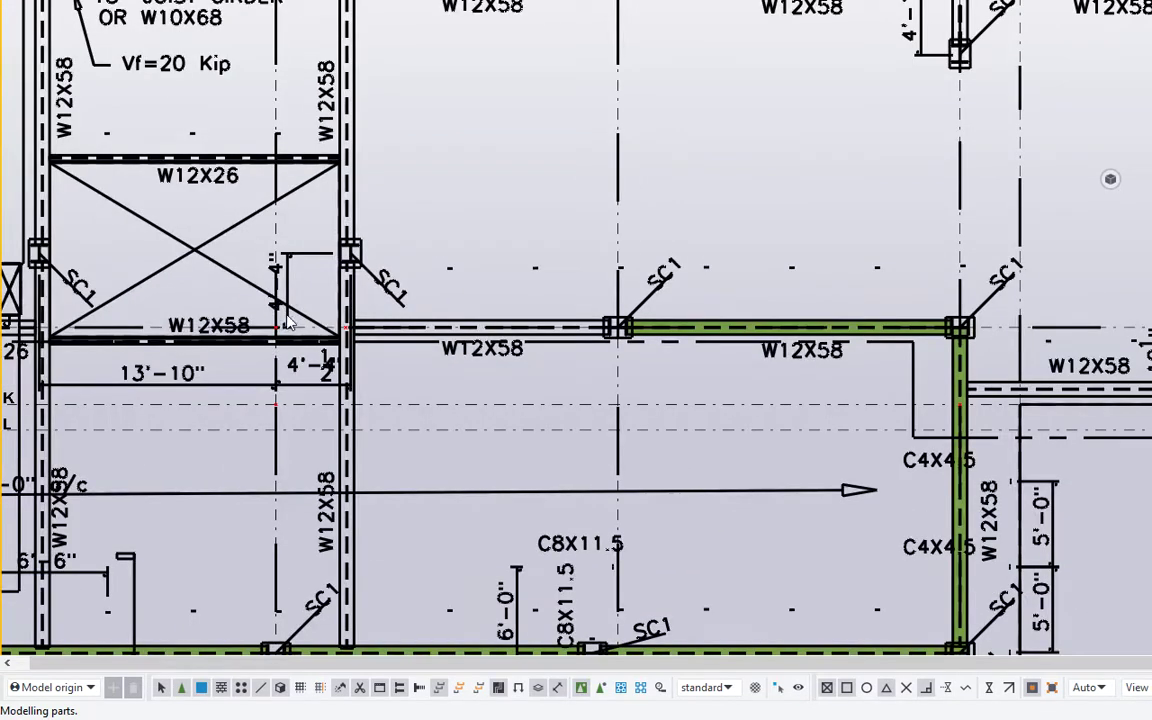
{"action": "scroll", "coordinate": [435, 318], "scroll_direction": "down", "scroll_amount": 1}
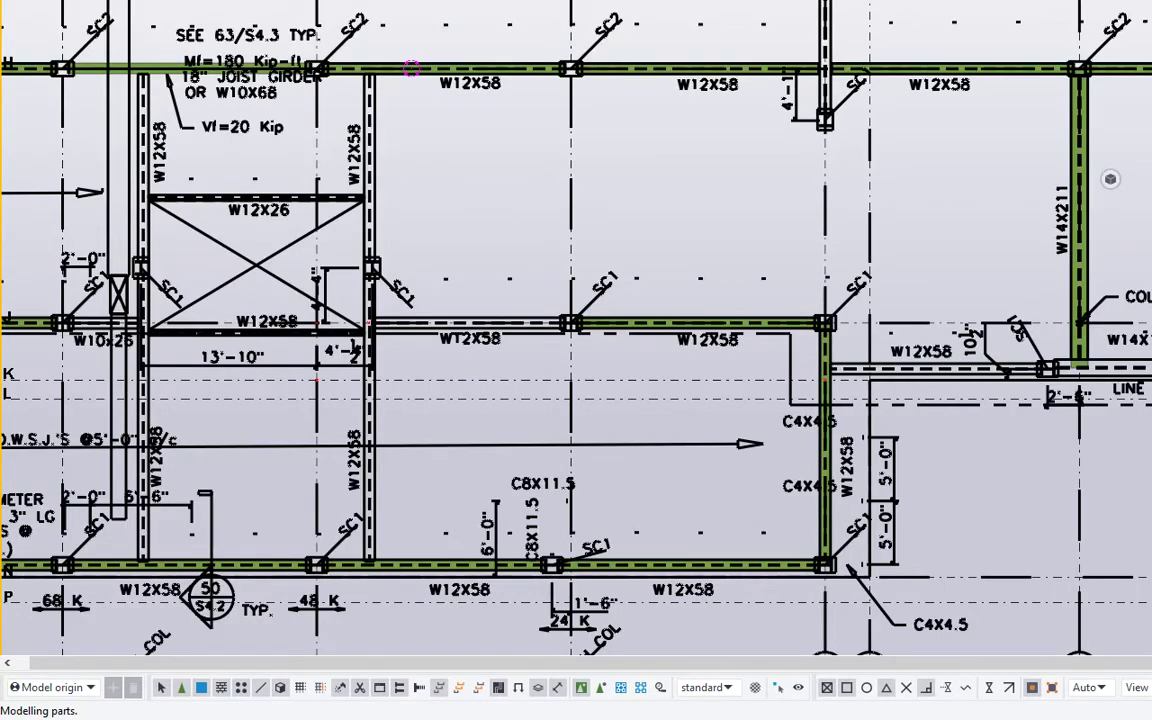
{"action": "scroll", "coordinate": [920, 380], "scroll_direction": "down", "scroll_amount": 1}
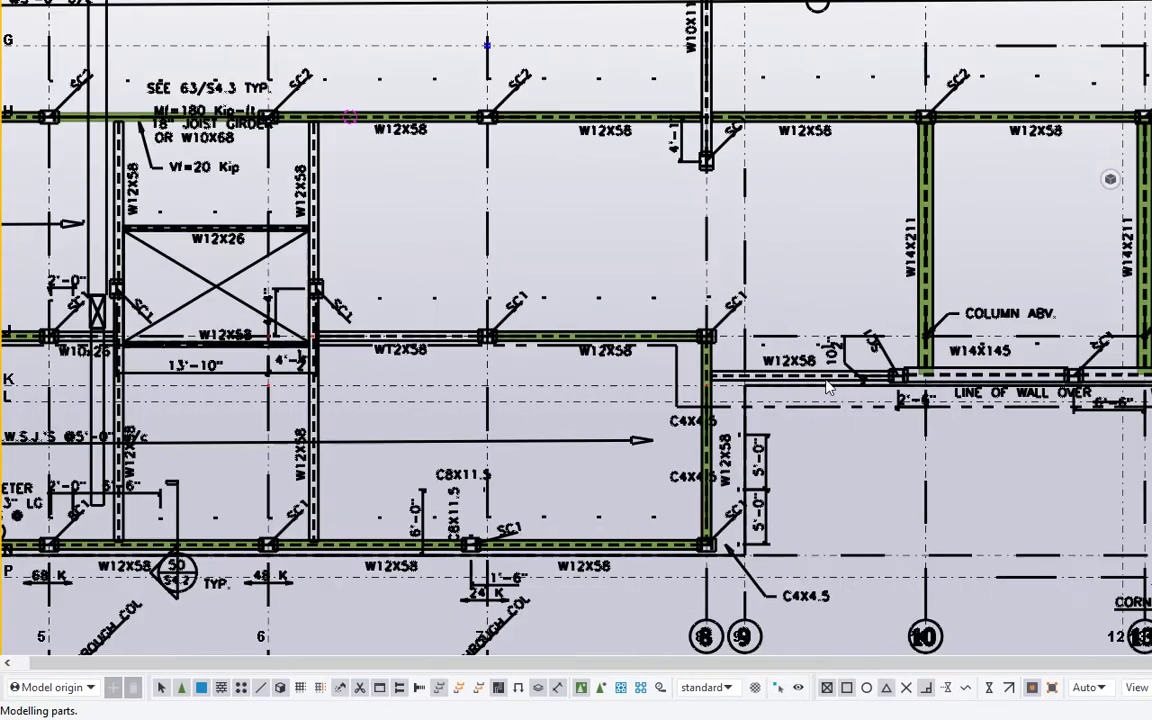
{"action": "scroll", "coordinate": [850, 365], "scroll_direction": "down", "scroll_amount": 1}
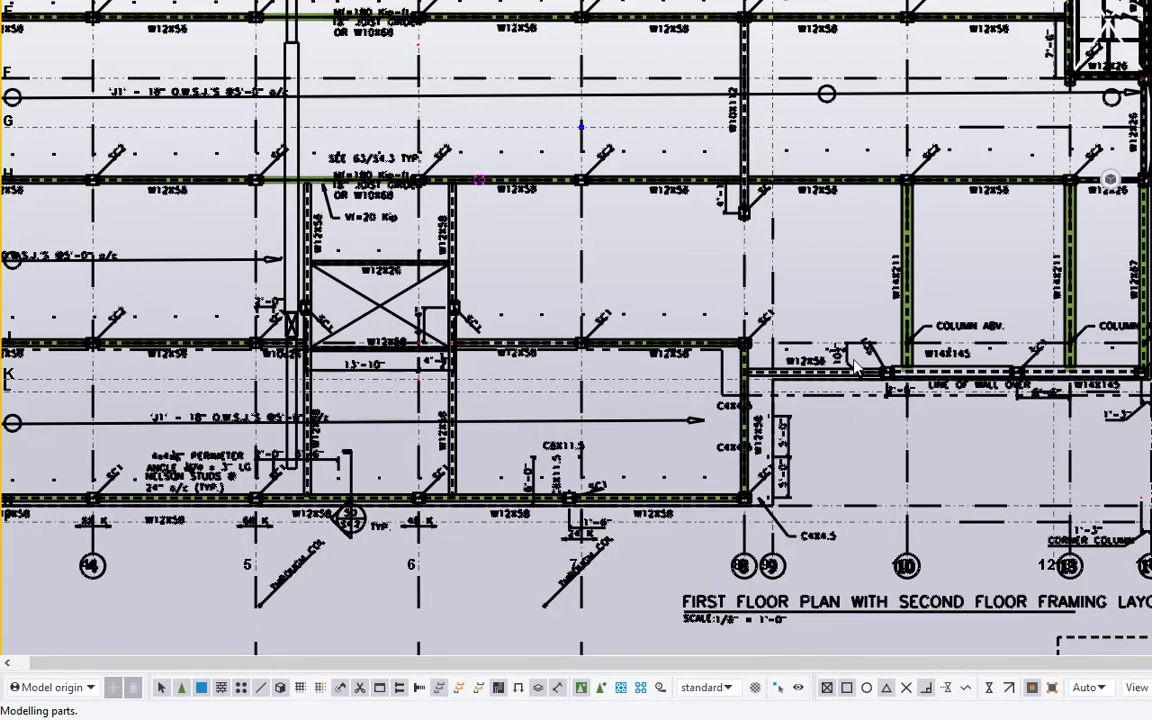
{"action": "scroll", "coordinate": [855, 368], "scroll_direction": "down", "scroll_amount": 2}
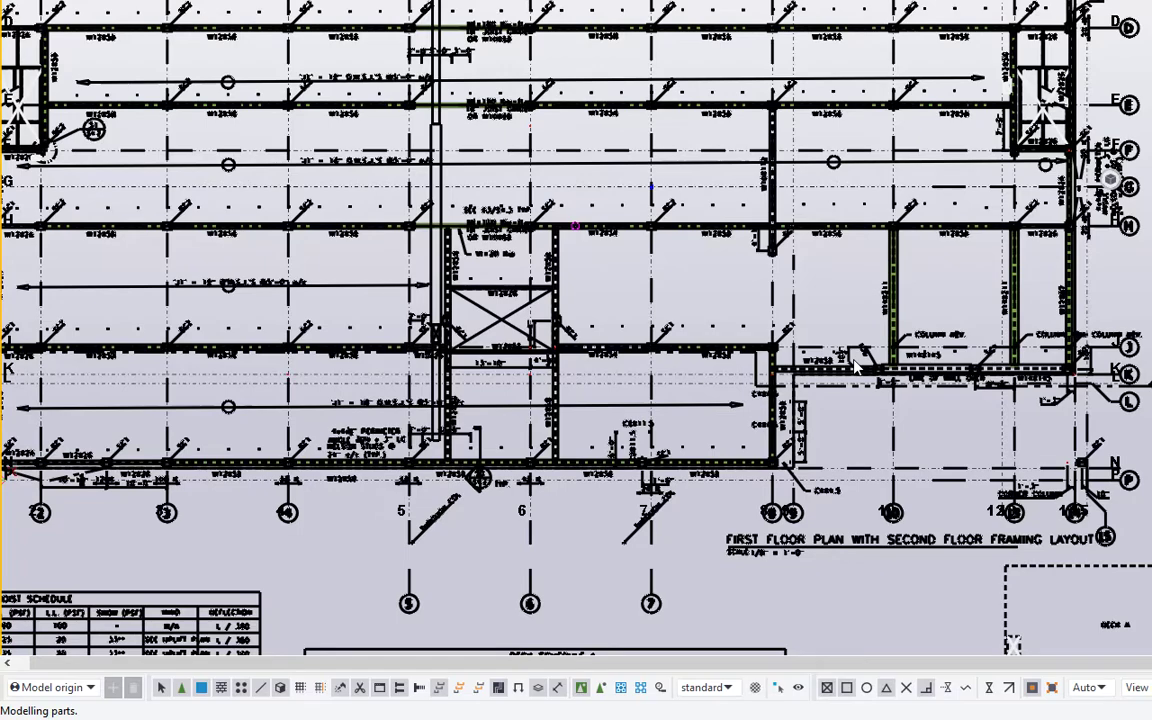
- Compare the beams near grids A to D along grid 1, including the W12X40 frame area, with the reference floor plan
{"action": "scroll", "coordinate": [857, 368], "scroll_direction": "down", "scroll_amount": 2}
{"action": "scroll", "coordinate": [200, 100], "scroll_direction": "up", "scroll_amount": 5}
{"action": "middle_click_drag", "start_coordinate": [448, 170], "coordinate": [448, 208]}
{"action": "scroll", "coordinate": [343, 73], "scroll_direction": "up", "scroll_amount": 2}
{"action": "scroll", "coordinate": [343, 73], "scroll_direction": "up", "scroll_amount": 3}
{"action": "middle_click_drag", "start_coordinate": [343, 73], "coordinate": [556, 112]}
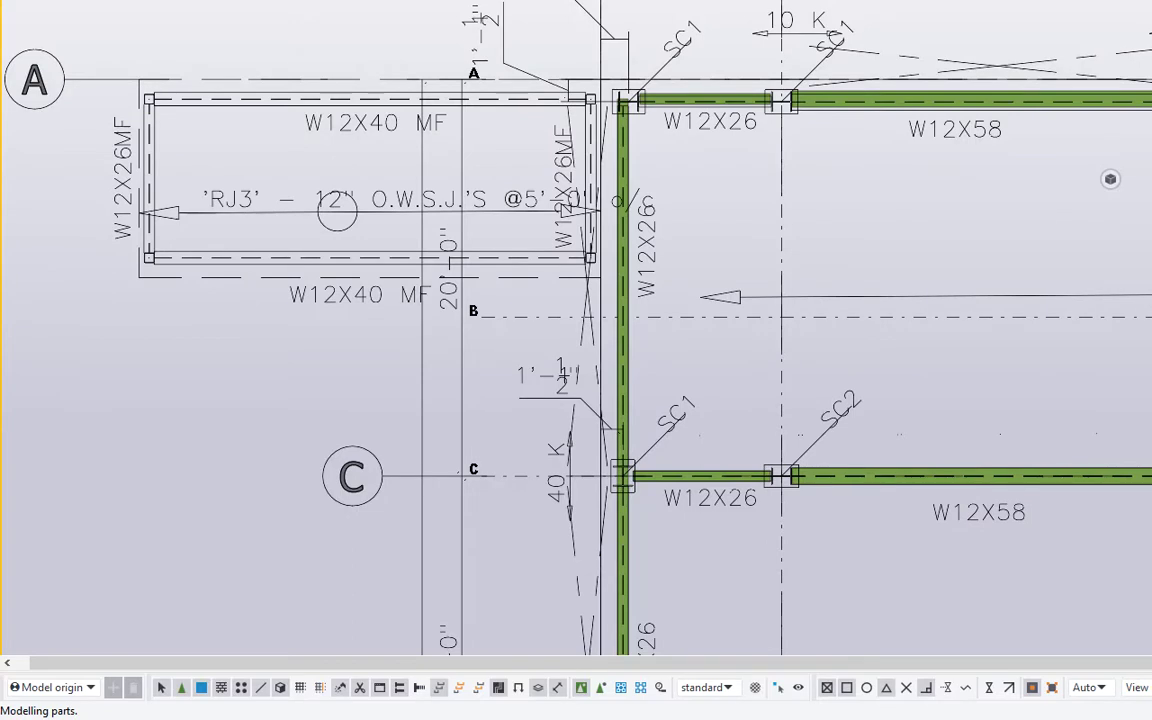
{"action": "scroll", "coordinate": [706, 128], "scroll_direction": "down", "scroll_amount": 5}
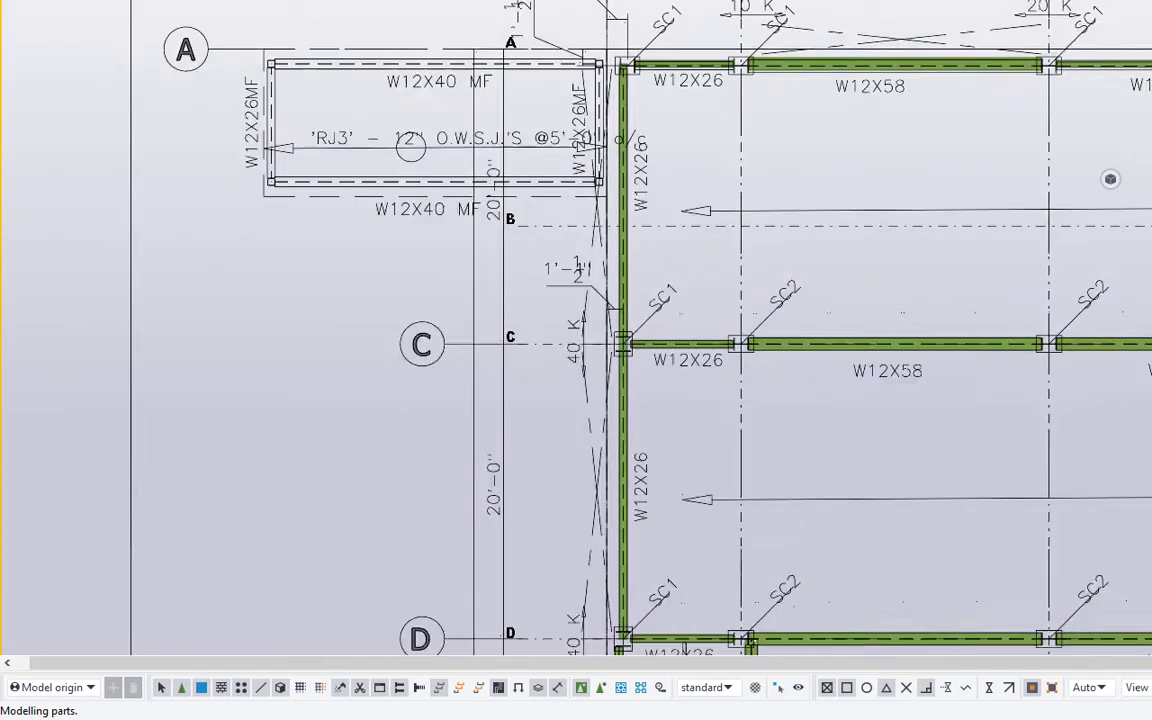
{"action": "middle_click_drag", "start_coordinate": [706, 128], "coordinate": [421, 42]}
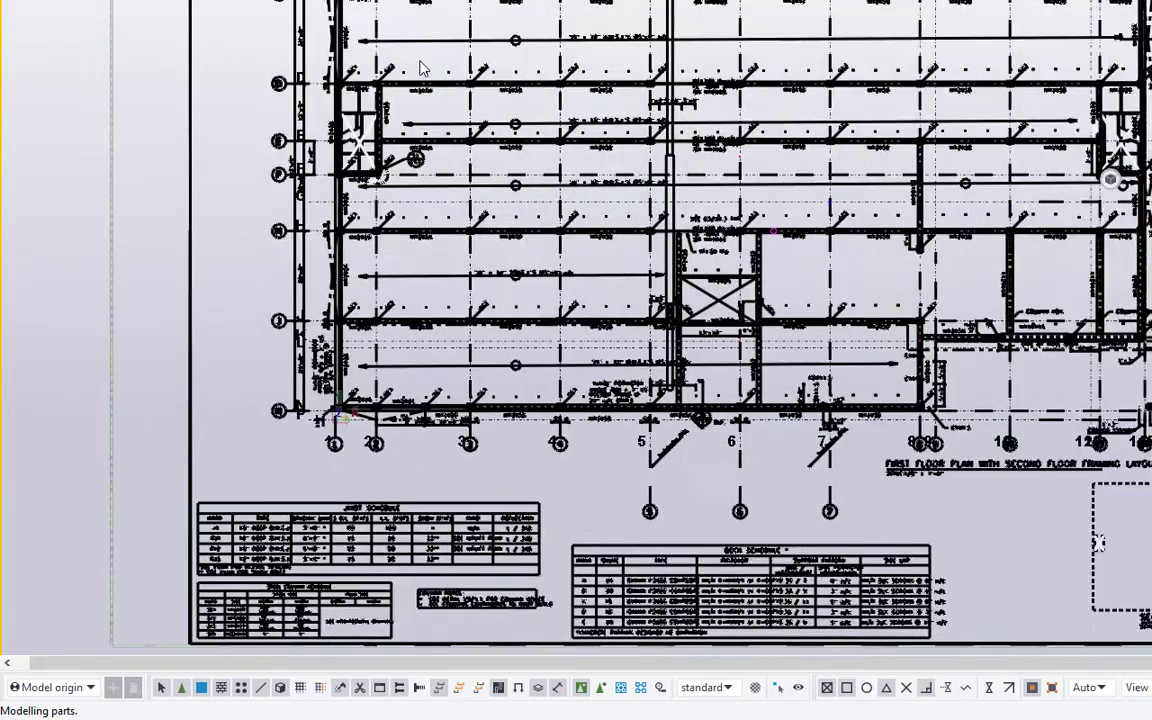
{"action": "scroll", "coordinate": [660, 160], "scroll_direction": "up", "scroll_amount": 2}
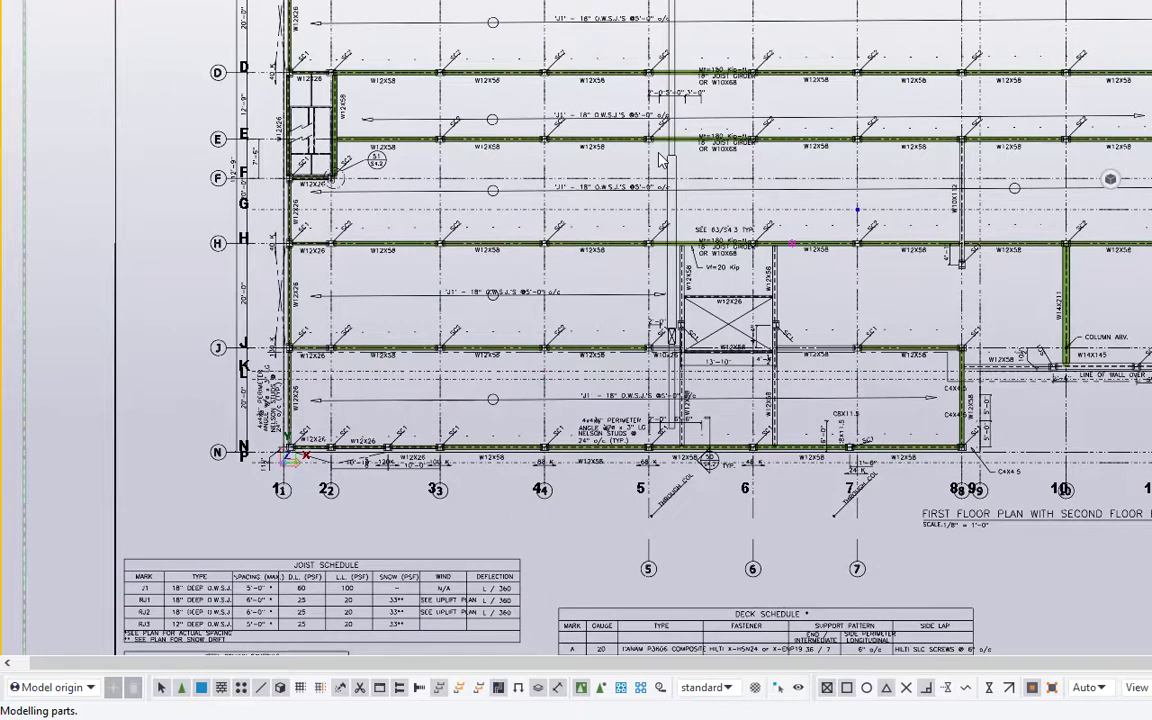
- Compare the modelled beams between grids 8 and 14, from H up to A, with the reference floor plan
{"action": "mouse_move", "coordinate": [813, 78]}
{"action": "middle_mouse_down"}
{"action": "mouse_move", "coordinate": [713, 113]}
{"action": "mouse_move", "coordinate": [590, 197]}
{"action": "middle_mouse_up"}
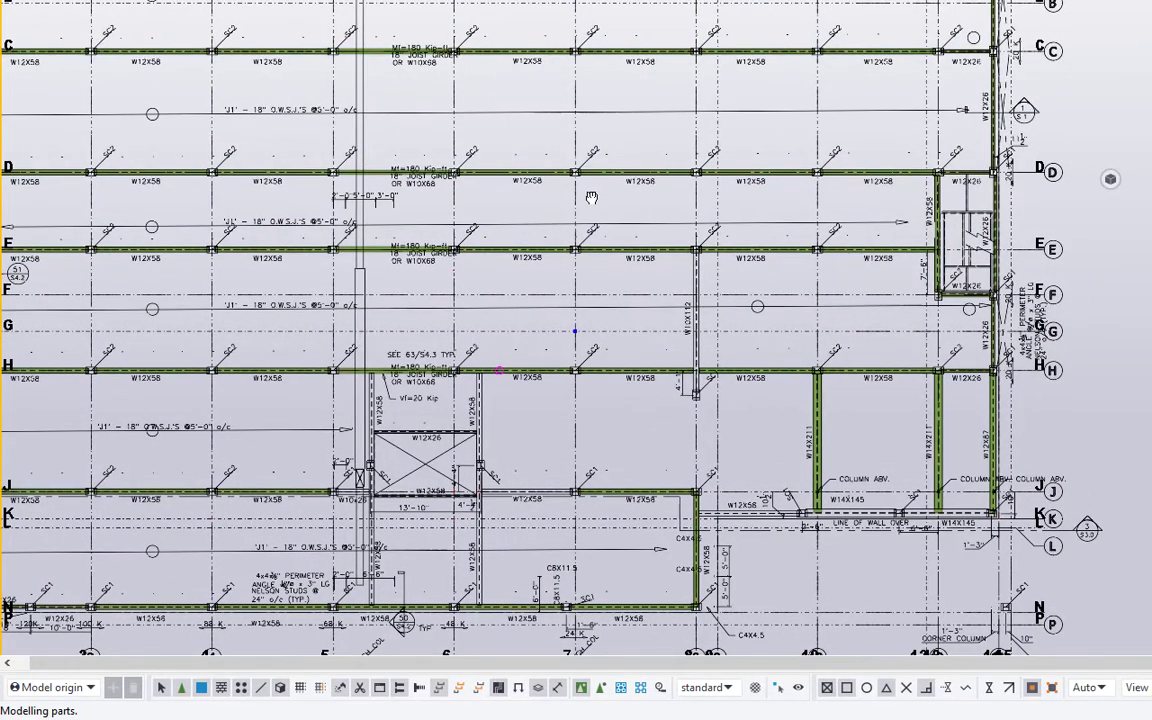
{"action": "scroll", "coordinate": [768, 285], "scroll_direction": "up", "scroll_amount": 2}
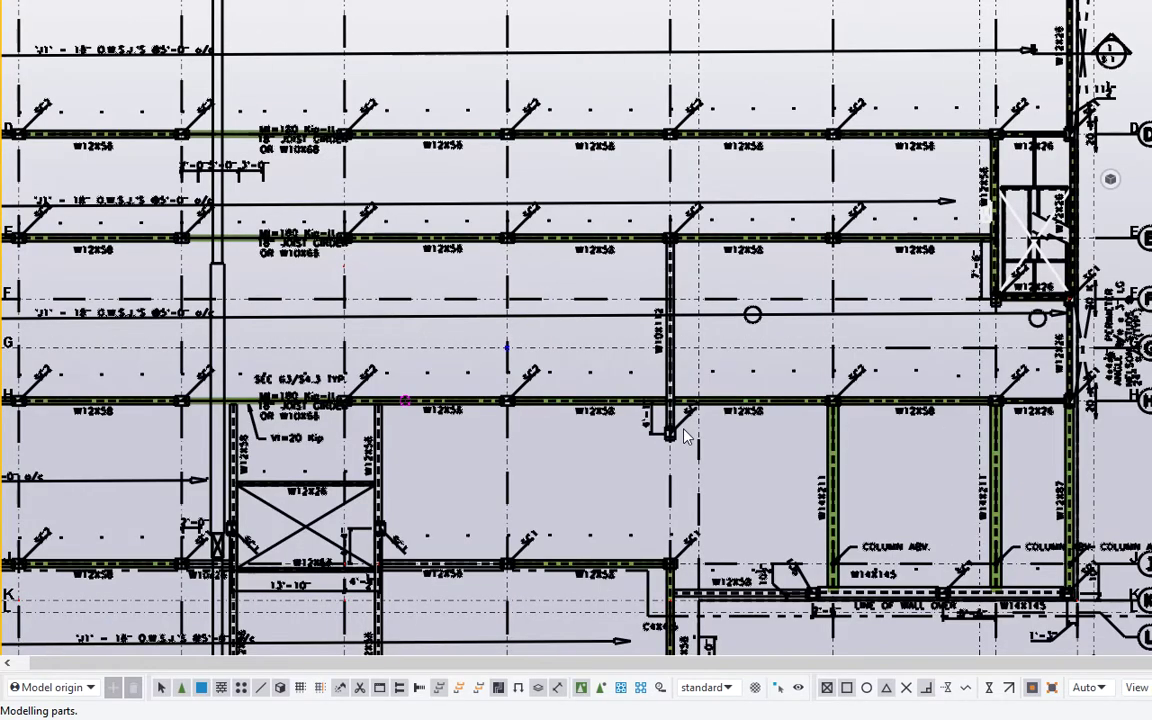
{"action": "scroll", "coordinate": [686, 436], "scroll_direction": "down", "scroll_amount": 2}
{"action": "middle_click_drag", "start_coordinate": [897, 58], "coordinate": [855, 205]}
{"action": "scroll", "coordinate": [858, 198], "scroll_direction": "up", "scroll_amount": 6}
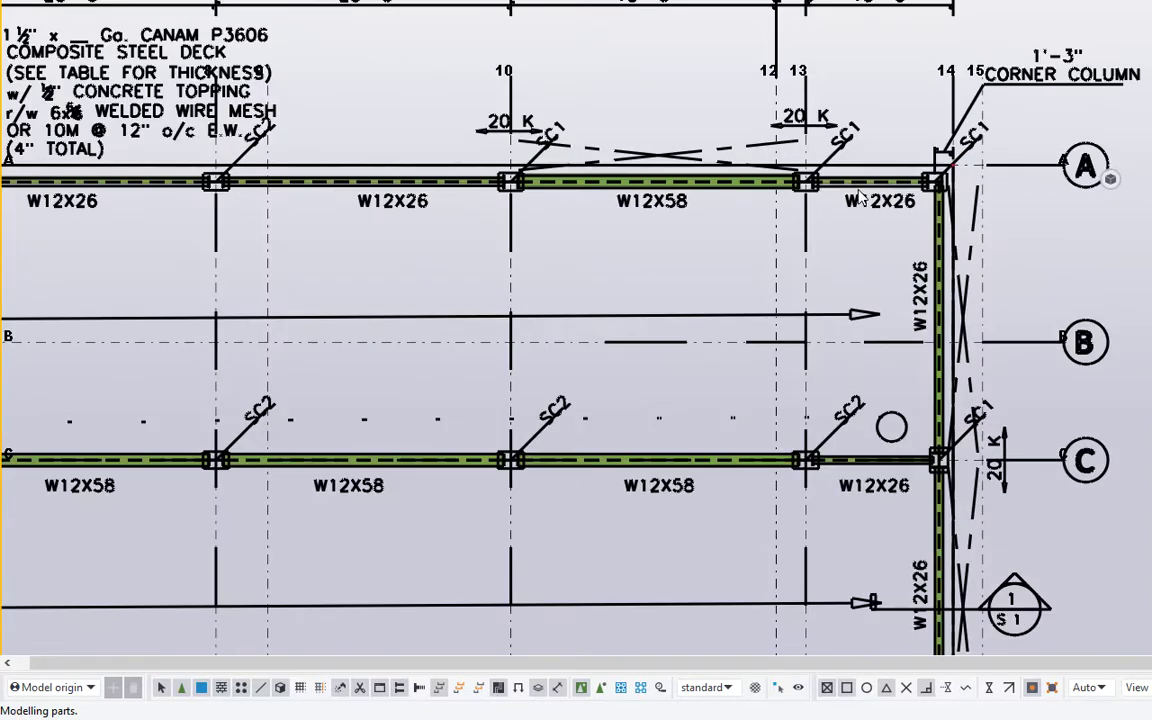
{"action": "scroll", "coordinate": [858, 198], "scroll_direction": "down", "scroll_amount": 6}
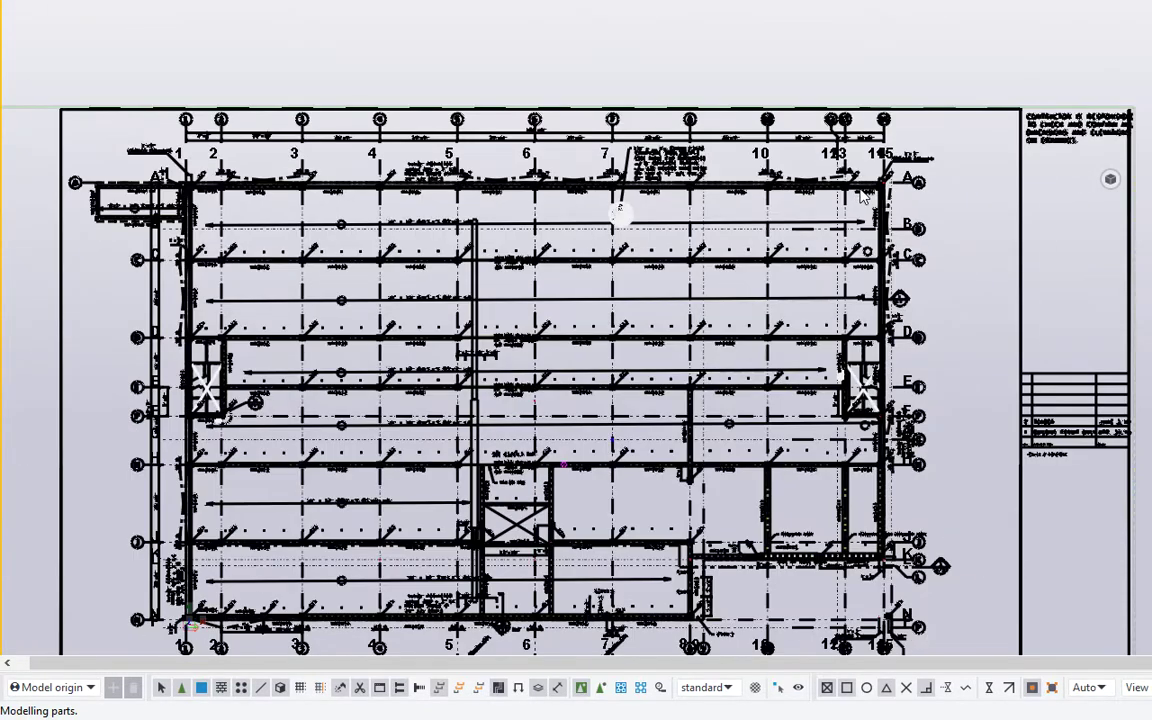
- Examine how the created beams sit relative to the reference drawing in a tilted view and in plan
{"action": "middle_click_drag", "start_coordinate": [862, 197], "coordinate": [889, 90], "text": "ctrl"}
{"action": "key", "text": "ctrl+p"}
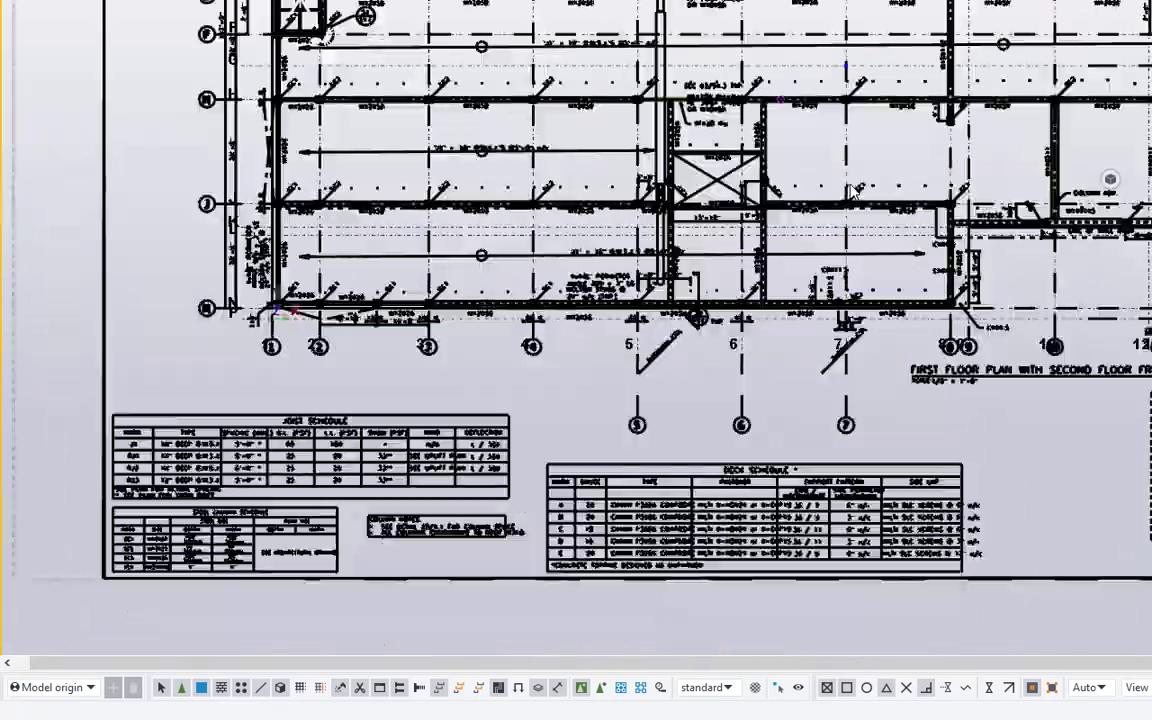
{"action": "scroll", "coordinate": [800, 283], "scroll_direction": "down", "scroll_amount": 4}
{"action": "scroll", "coordinate": [727, 170], "scroll_direction": "up", "scroll_amount": 2}
{"action": "scroll", "coordinate": [727, 170], "scroll_direction": "down", "scroll_amount": 2}
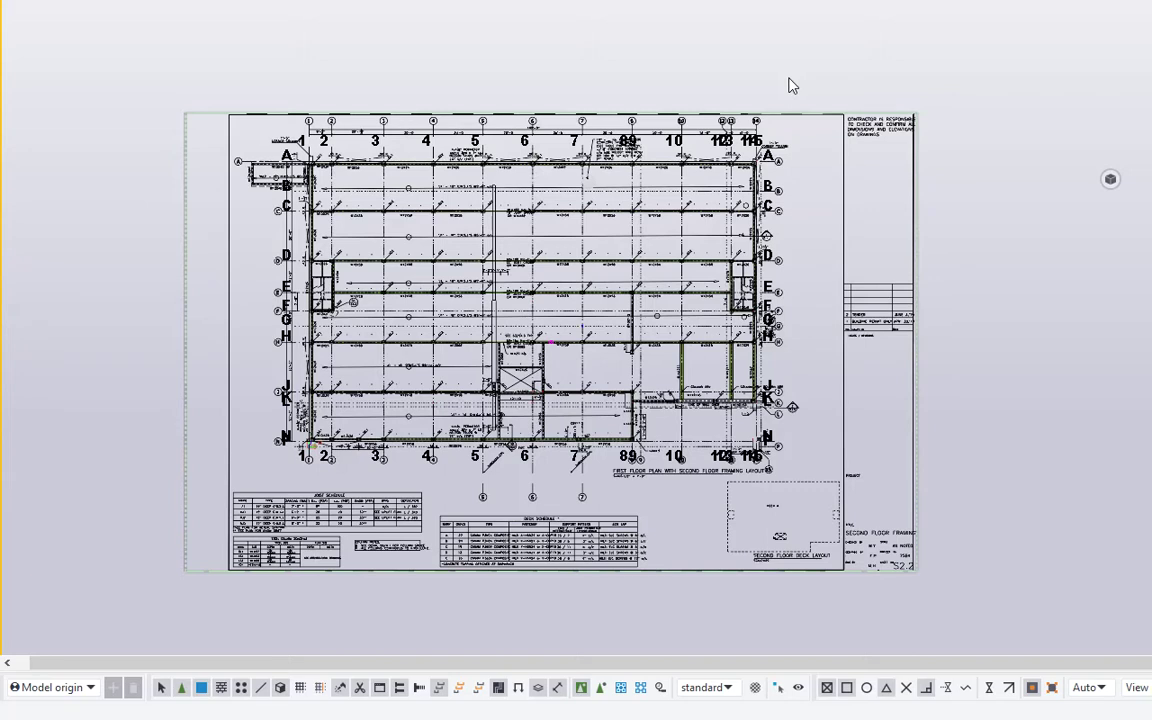
{"action": "mouse_move", "coordinate": [790, 88]}
{"action": "middle_mouse_down", "text": "ctrl"}
{"action": "mouse_move", "coordinate": [800, 48]}
{"action": "mouse_move", "coordinate": [874, 31]}
{"action": "mouse_move", "coordinate": [925, 0]}
{"action": "middle_mouse_up", "text": "ctrl"}
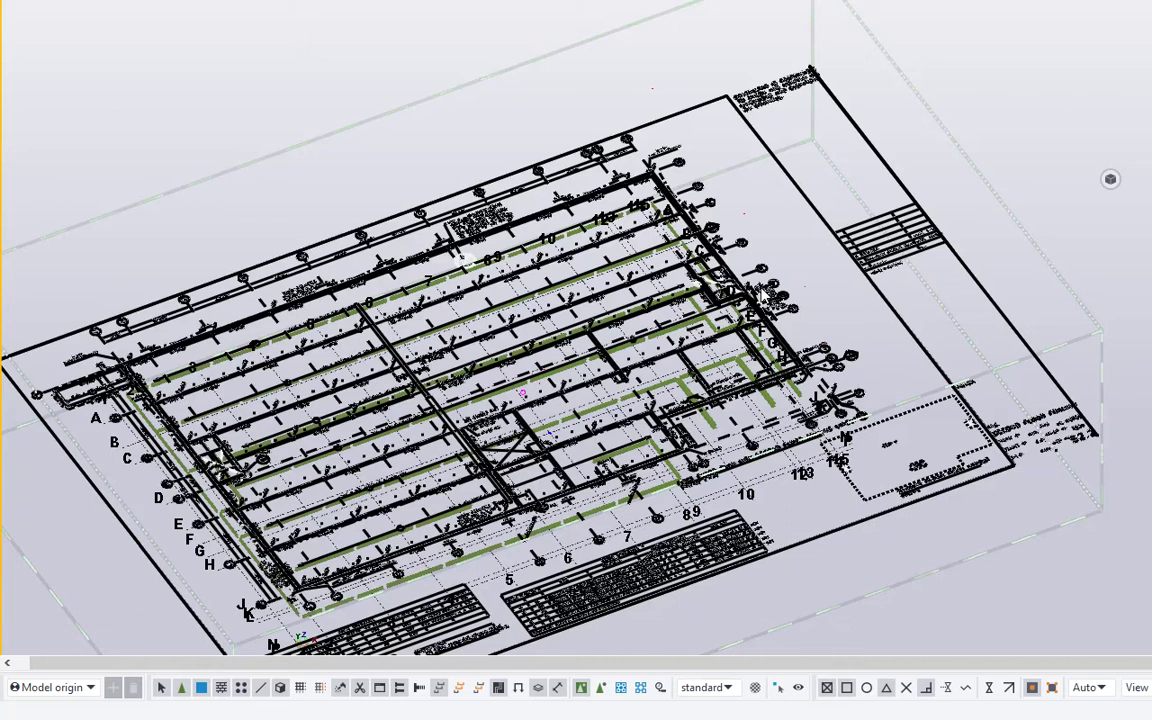
{"action": "scroll", "coordinate": [700, 230], "scroll_direction": "up", "scroll_amount": 5}
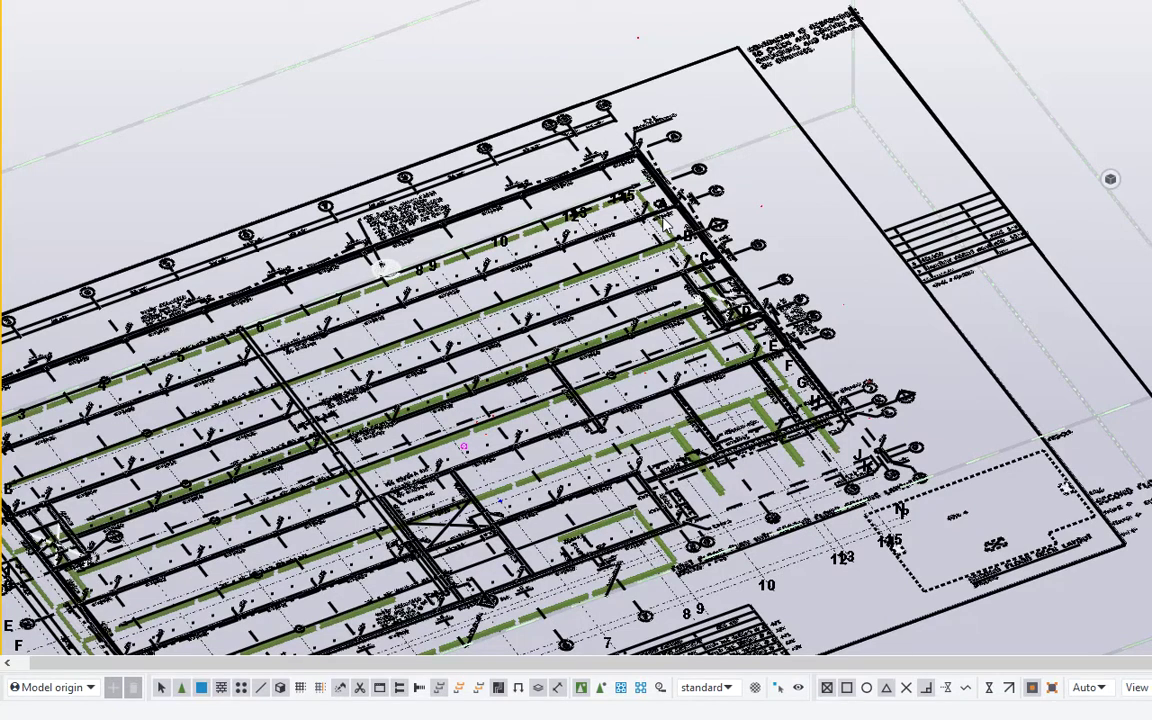
{"action": "scroll", "coordinate": [665, 224], "scroll_direction": "down", "scroll_amount": 5}
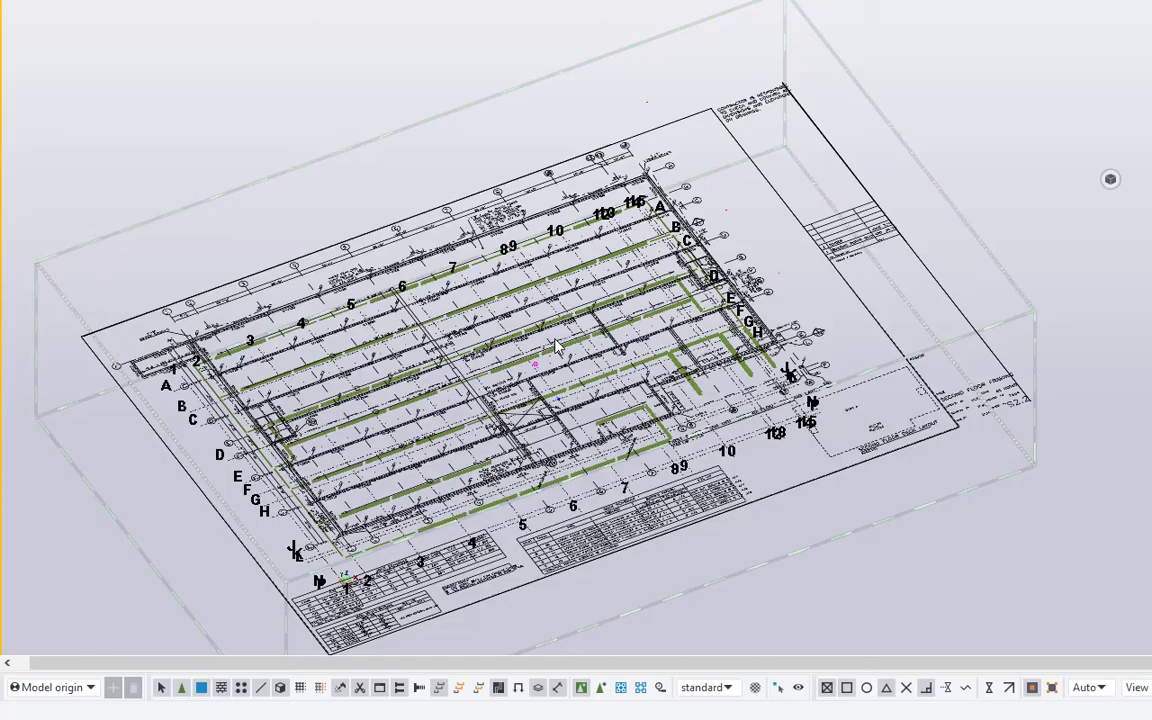
{"action": "key", "text": "ctrl+p"}
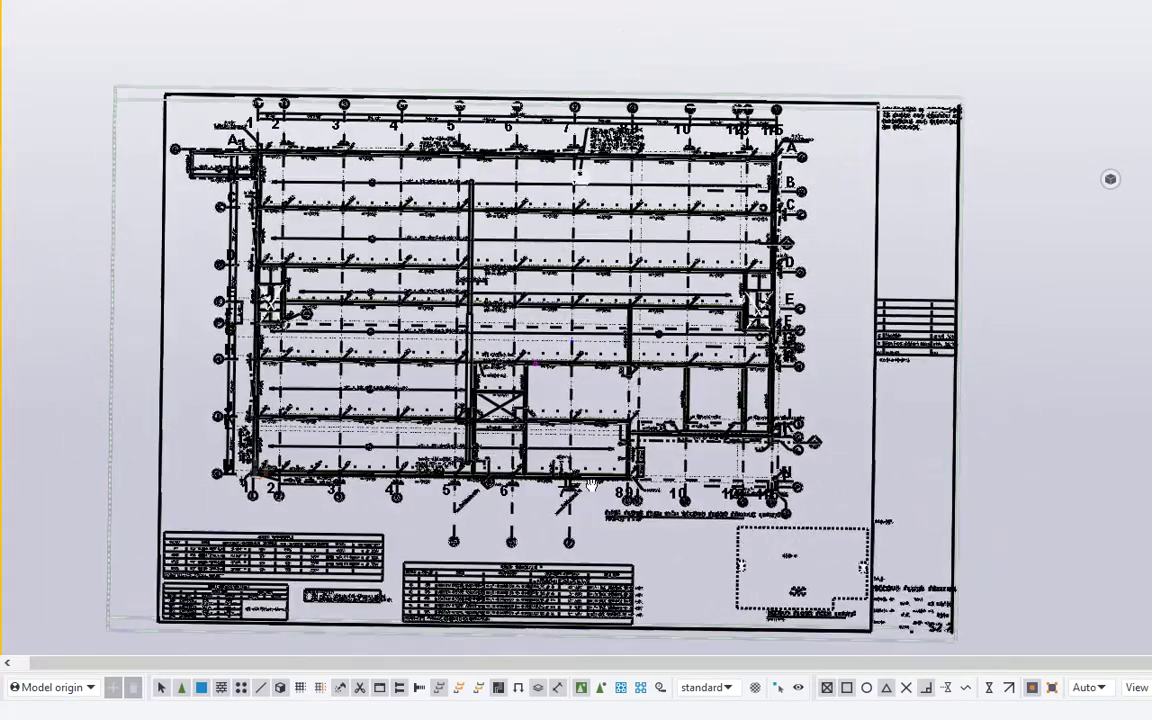
{"action": "middle_click_drag", "start_coordinate": [591, 485], "coordinate": [612, 276], "text": "ctrl"}
{"action": "key", "text": "Home"}
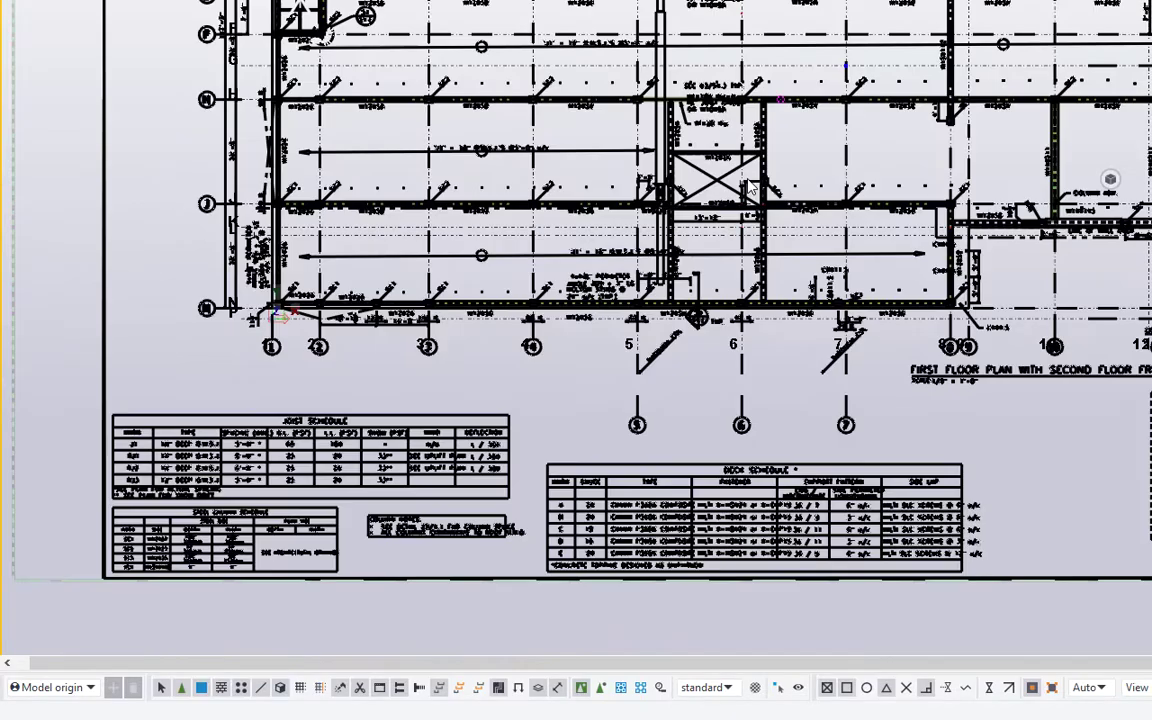
- Check the profile of the beam on grid C between grids 10 and 13 against its reference plan label
{"action": "scroll", "coordinate": [846, 192], "scroll_direction": "up", "scroll_amount": 8}
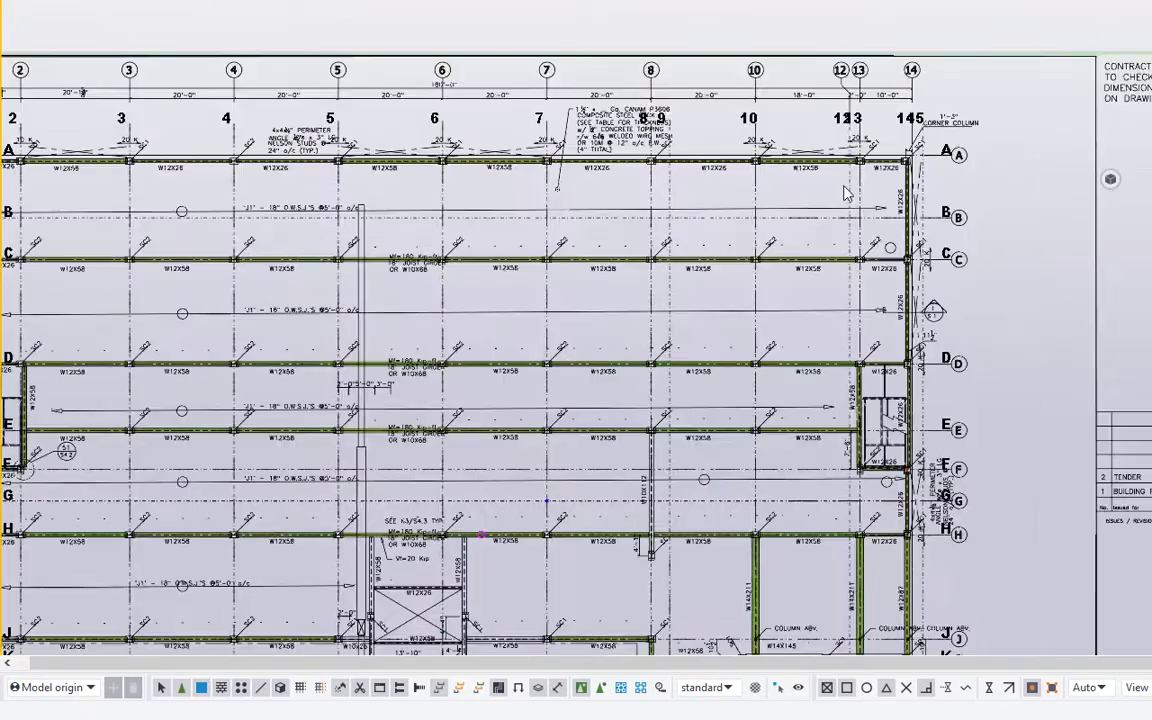
{"action": "scroll", "coordinate": [702, 463], "scroll_direction": "down", "scroll_amount": 3}
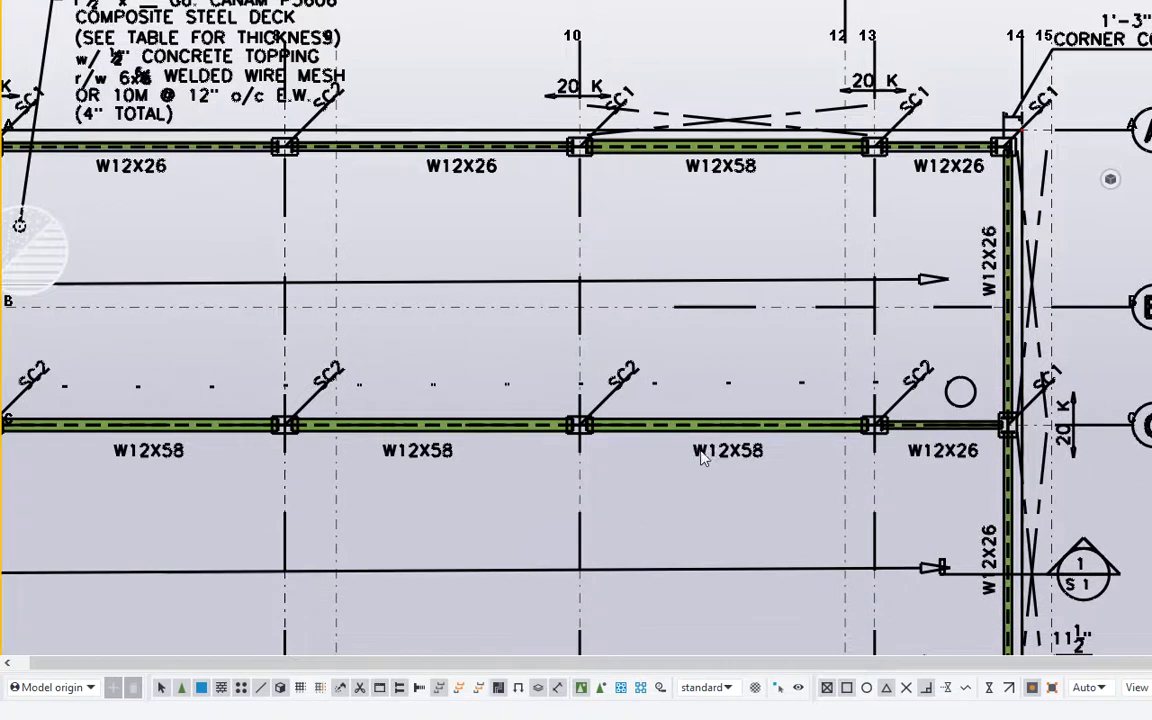
{"action": "scroll", "coordinate": [704, 463], "scroll_direction": "up", "scroll_amount": 3}
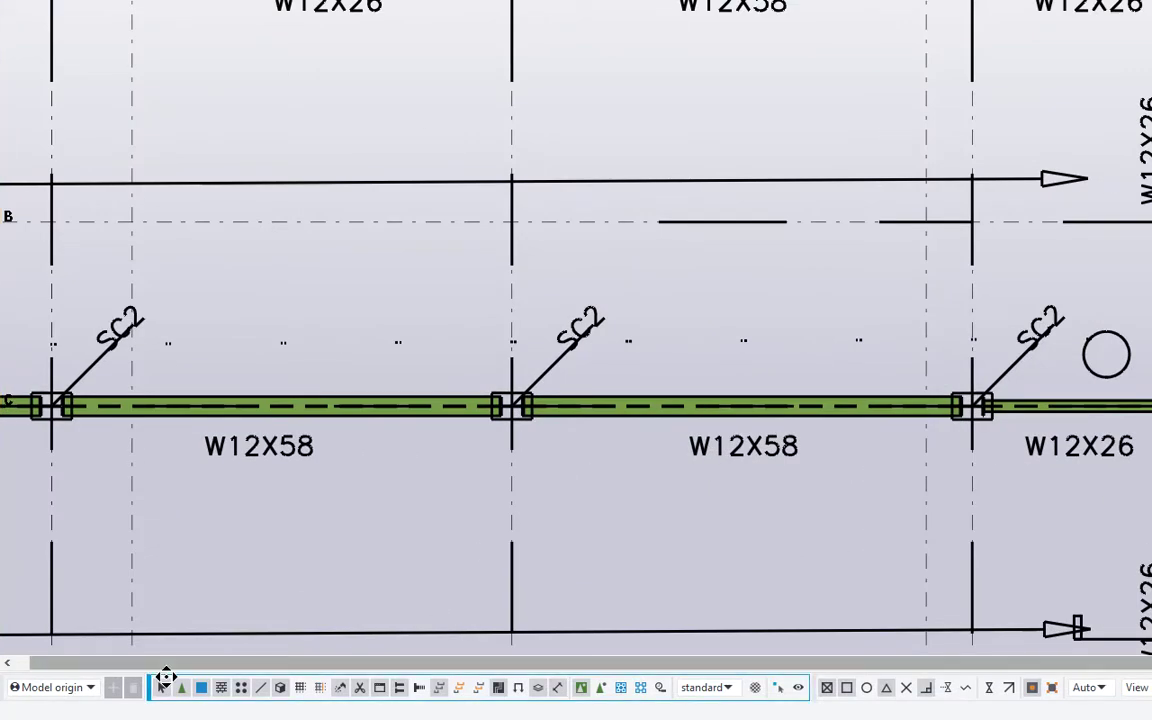
{"action": "left_click", "coordinate": [731, 404]}
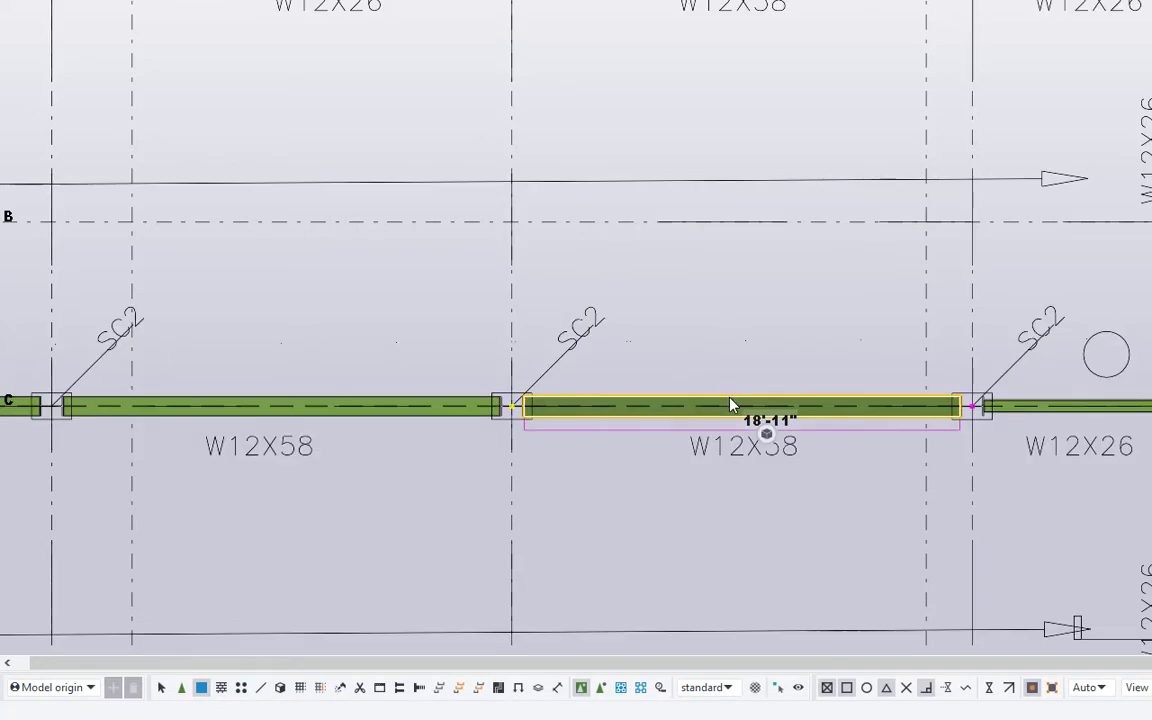
{"action": "right_click", "coordinate": [752, 404]}
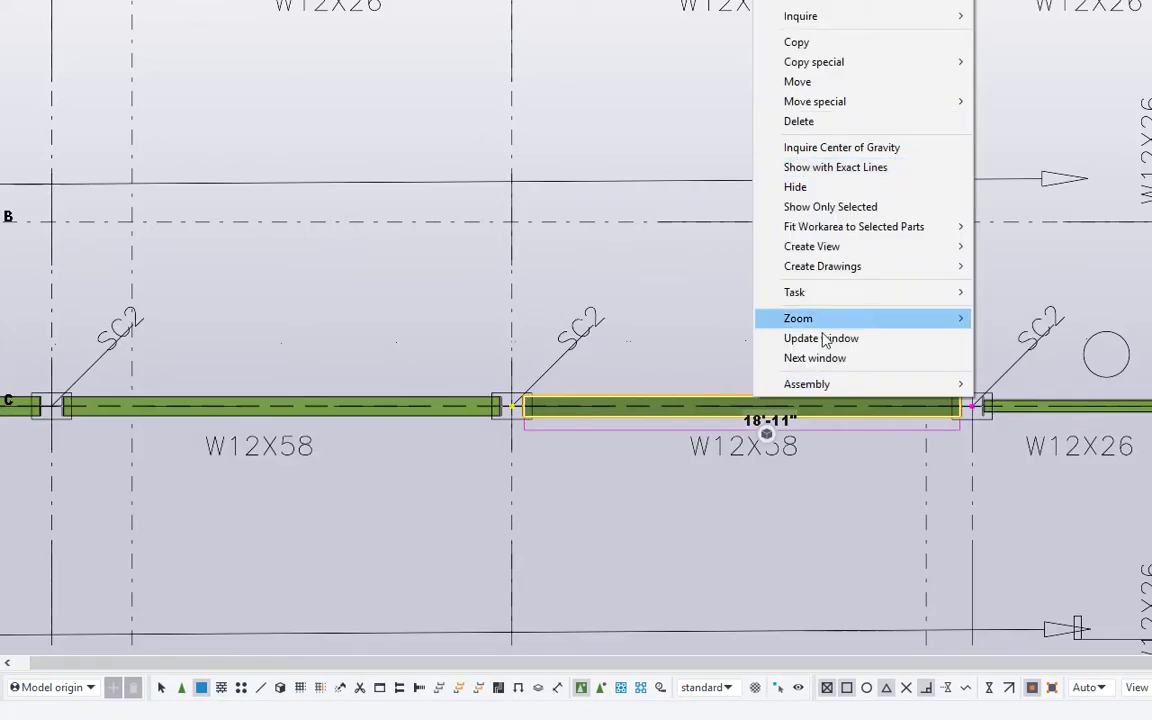
{"action": "left_click", "coordinate": [766, 435]}
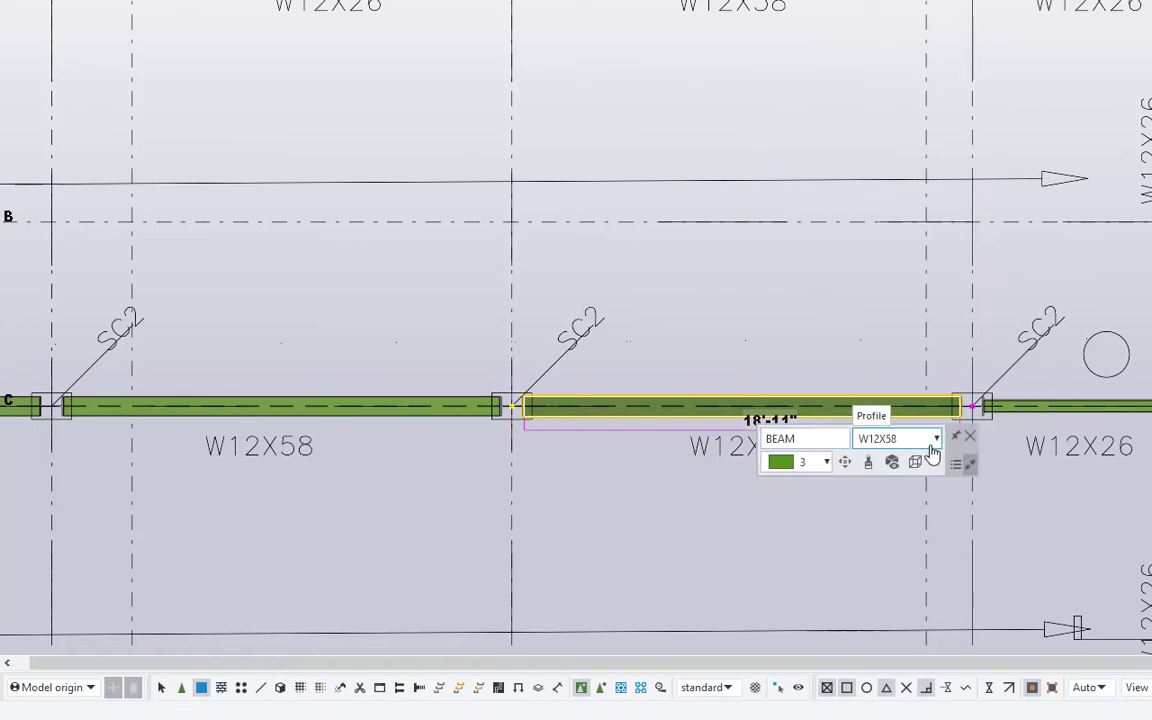
- Check the profiles of the beams running from H to K on grids 13 and 14 against the reference plan labels
{"action": "scroll", "coordinate": [884, 361], "scroll_direction": "down", "scroll_amount": 2}
{"action": "scroll", "coordinate": [884, 361], "scroll_direction": "down", "scroll_amount": 2}
{"action": "middle_click_drag", "start_coordinate": [627, 339], "coordinate": [1015, 290]}
{"action": "scroll", "coordinate": [566, 414], "scroll_direction": "down", "scroll_amount": 3}
{"action": "scroll", "coordinate": [505, 468], "scroll_direction": "down", "scroll_amount": 3}
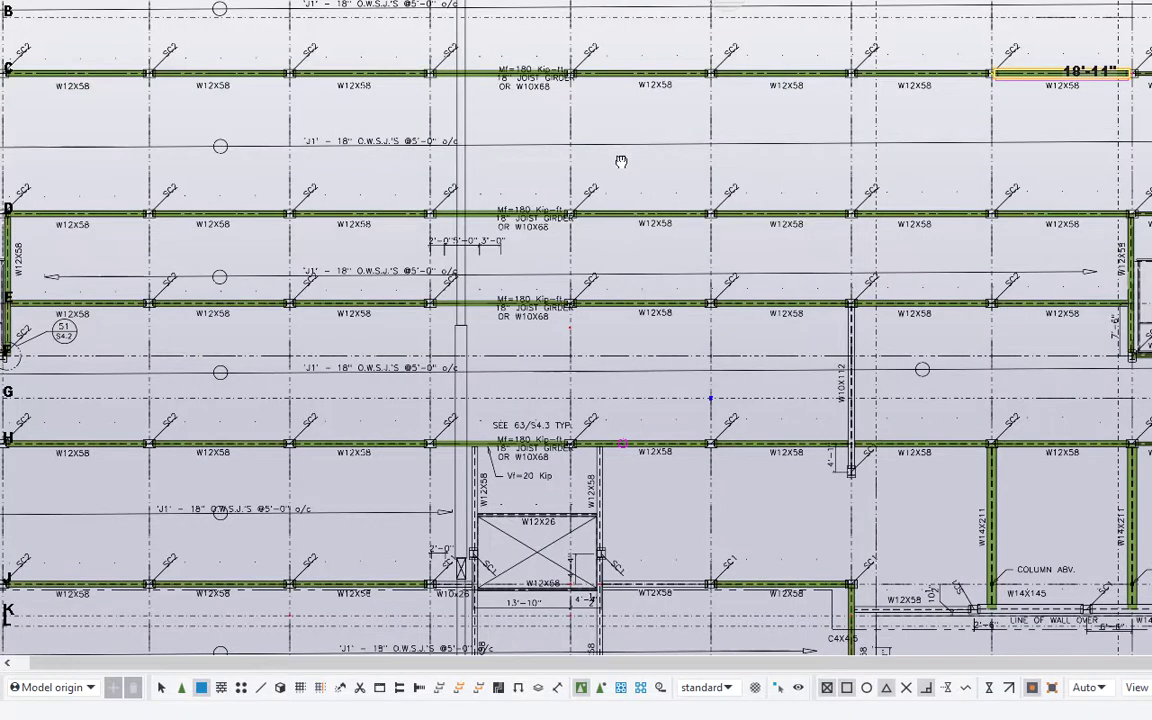
{"action": "middle_click_drag", "start_coordinate": [505, 468], "coordinate": [145, 211]}
{"action": "scroll", "coordinate": [633, 334], "scroll_direction": "up", "scroll_amount": 4}
{"action": "scroll", "coordinate": [631, 333], "scroll_direction": "up", "scroll_amount": 3}
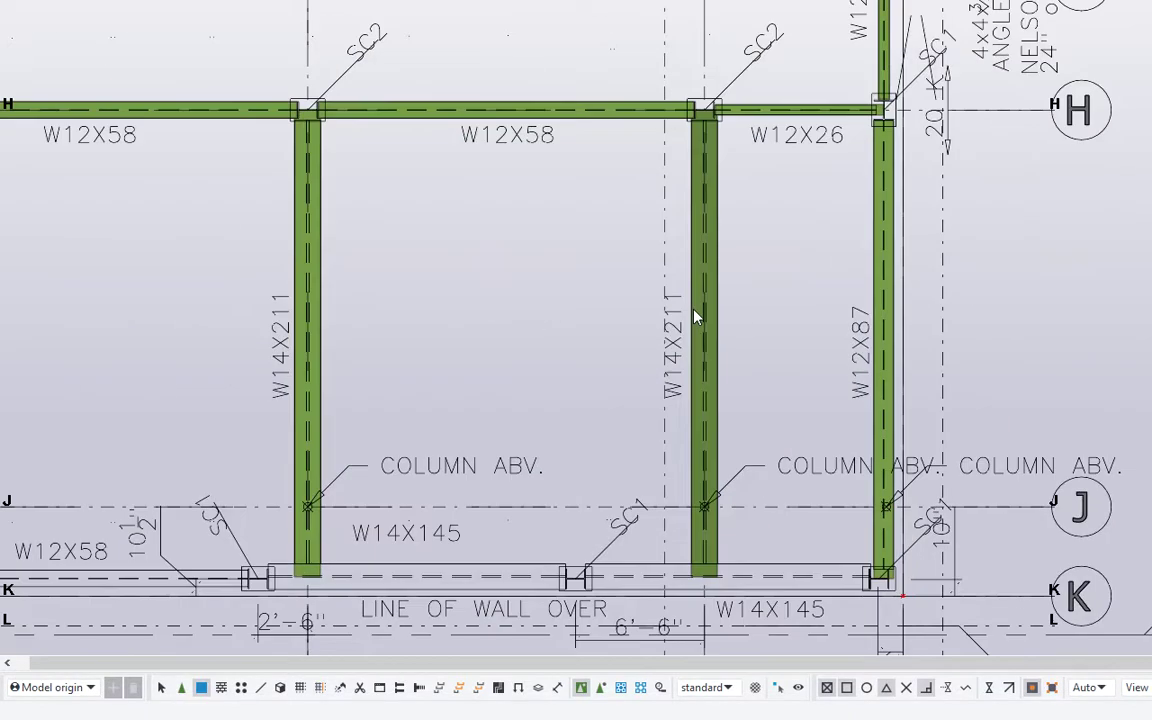
{"action": "left_click", "coordinate": [714, 328]}
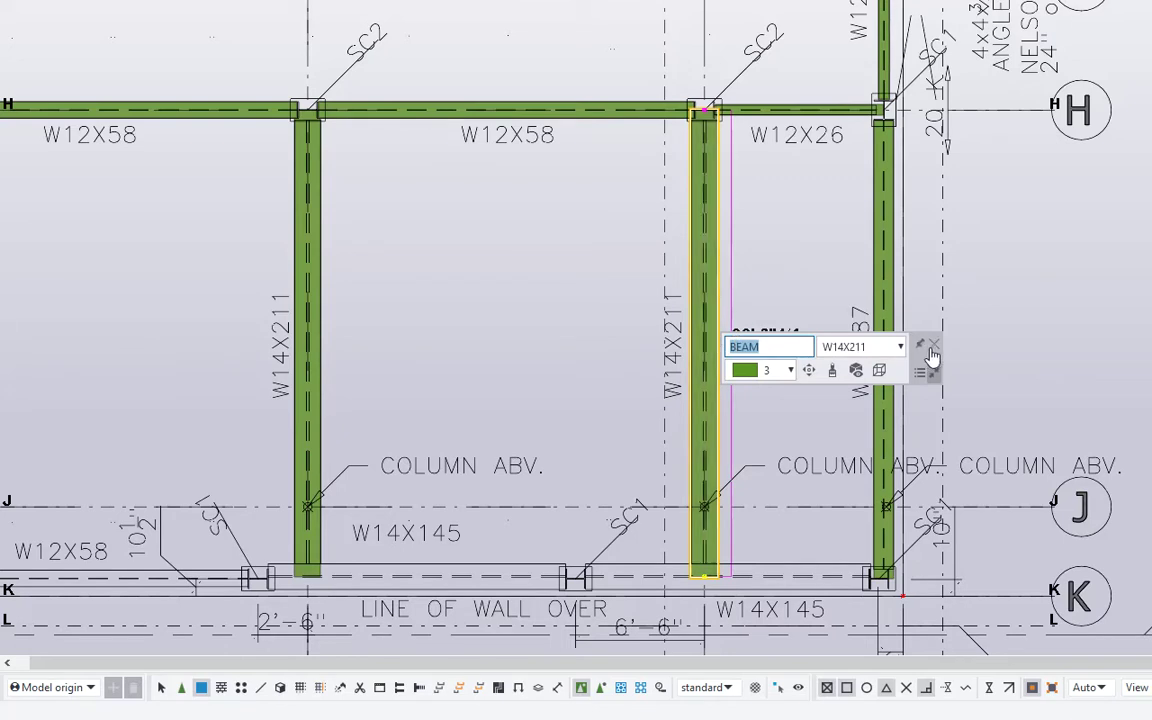
{"action": "left_click", "coordinate": [897, 307]}
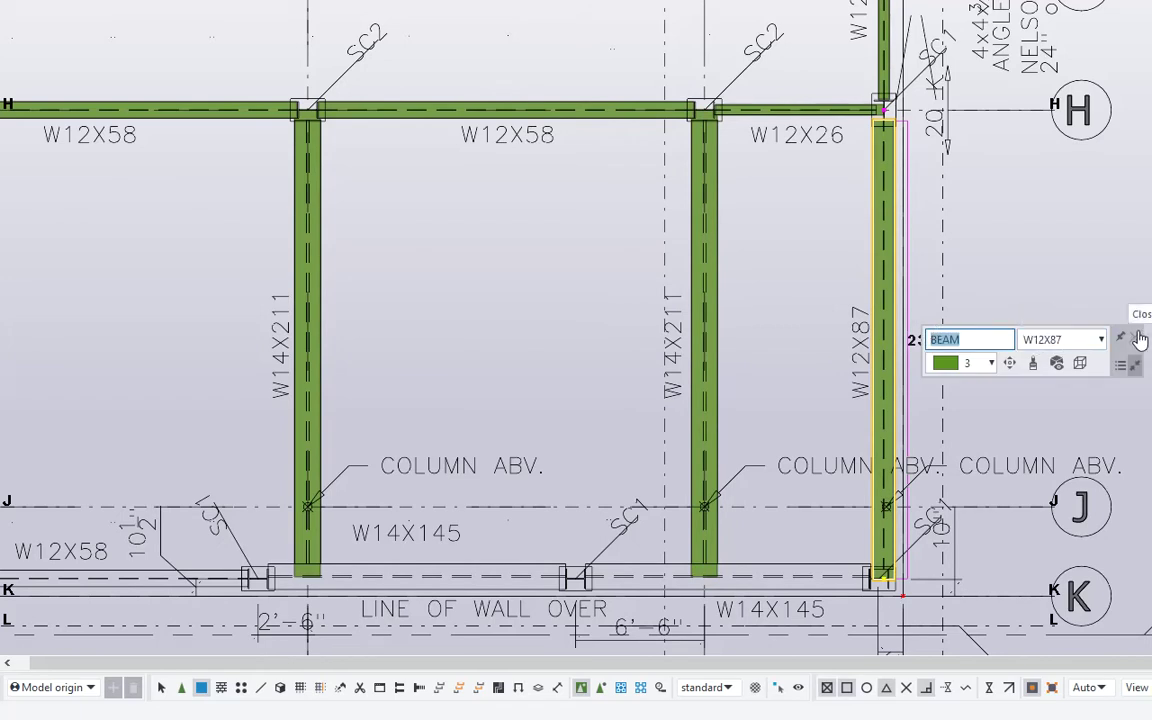
- Check the profile of the beam on grid J between grids 7 and 8 against the reference plan
{"action": "scroll", "coordinate": [927, 318], "scroll_direction": "down", "scroll_amount": 2}
{"action": "scroll", "coordinate": [760, 285], "scroll_direction": "down", "scroll_amount": 2}
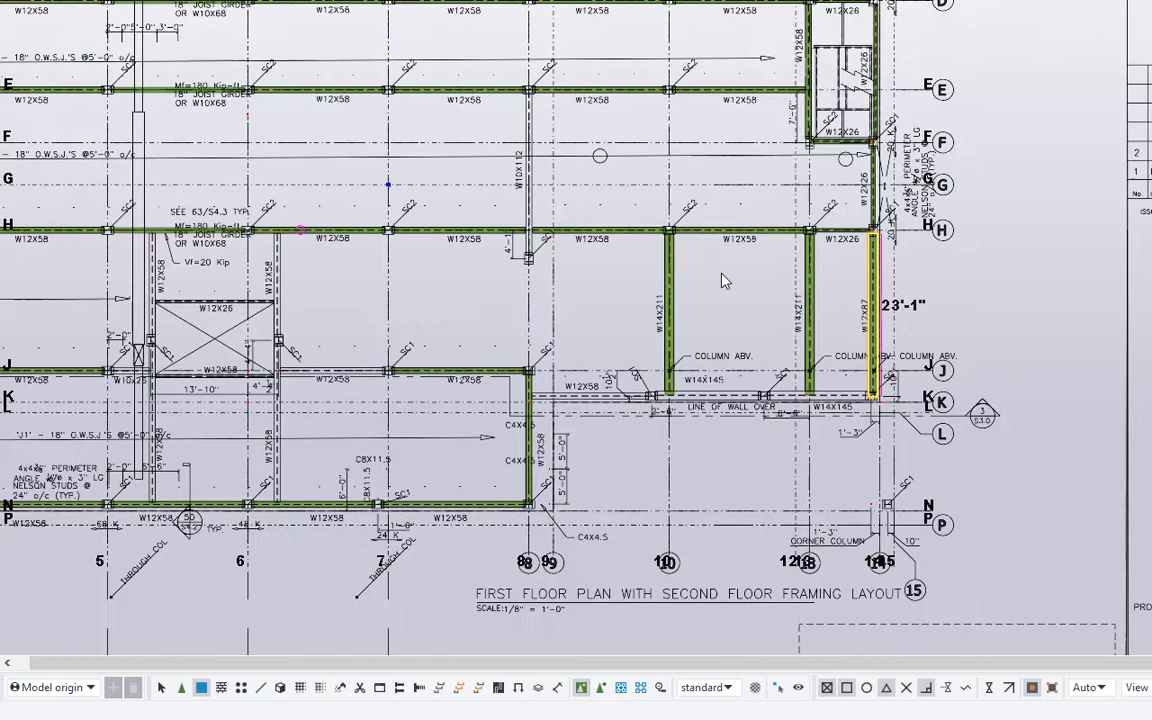
{"action": "middle_click_drag", "start_coordinate": [620, 262], "coordinate": [704, 253]}
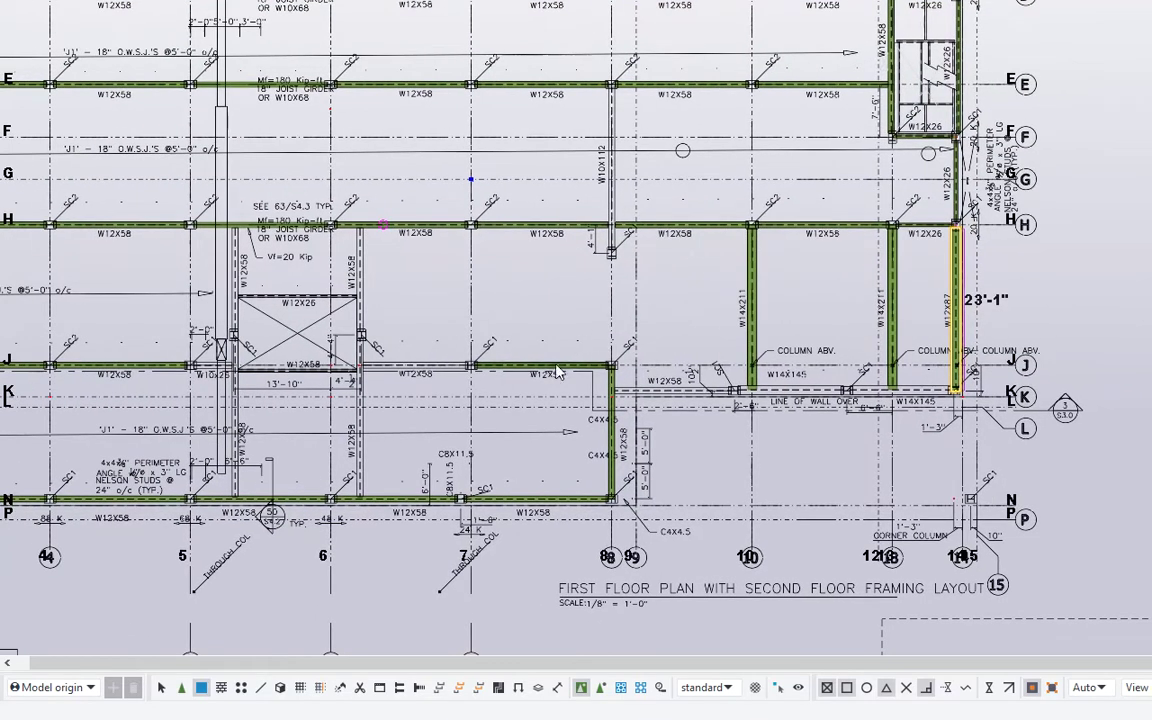
{"action": "scroll", "coordinate": [556, 380], "scroll_direction": "up", "scroll_amount": 4}
{"action": "scroll", "coordinate": [560, 383], "scroll_direction": "up", "scroll_amount": 1}
{"action": "left_click", "coordinate": [586, 330]}
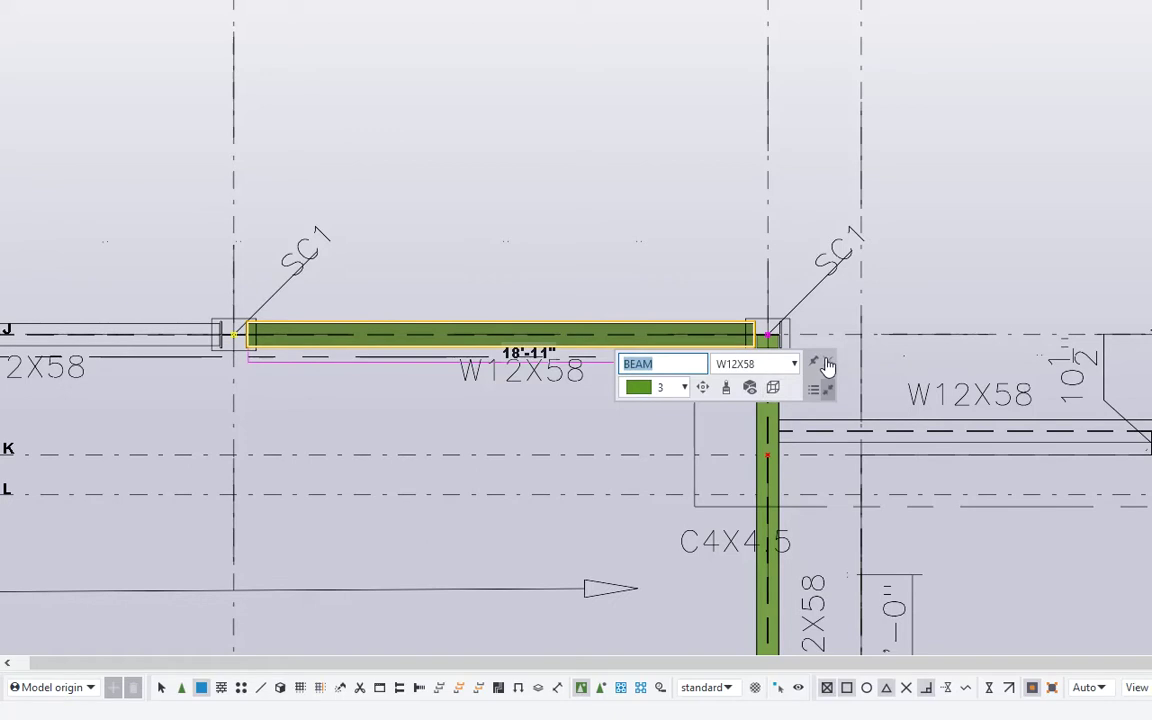
- Check the profile of the edge beam along grid 1 between H and J, and return to the whole floor plan
{"action": "scroll", "coordinate": [660, 305], "scroll_direction": "down", "scroll_amount": 3}
{"action": "scroll", "coordinate": [660, 305], "scroll_direction": "down", "scroll_amount": 5}
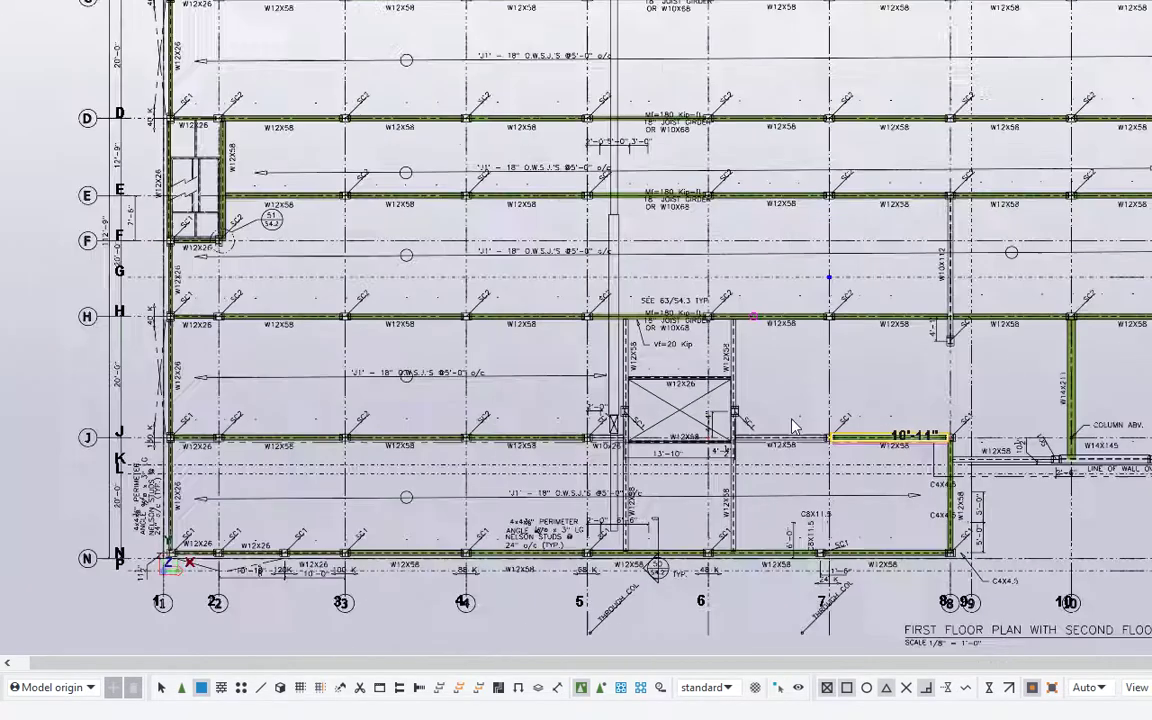
{"action": "scroll", "coordinate": [268, 325], "scroll_direction": "up", "scroll_amount": 4}
{"action": "scroll", "coordinate": [390, 325], "scroll_direction": "up", "scroll_amount": 5}
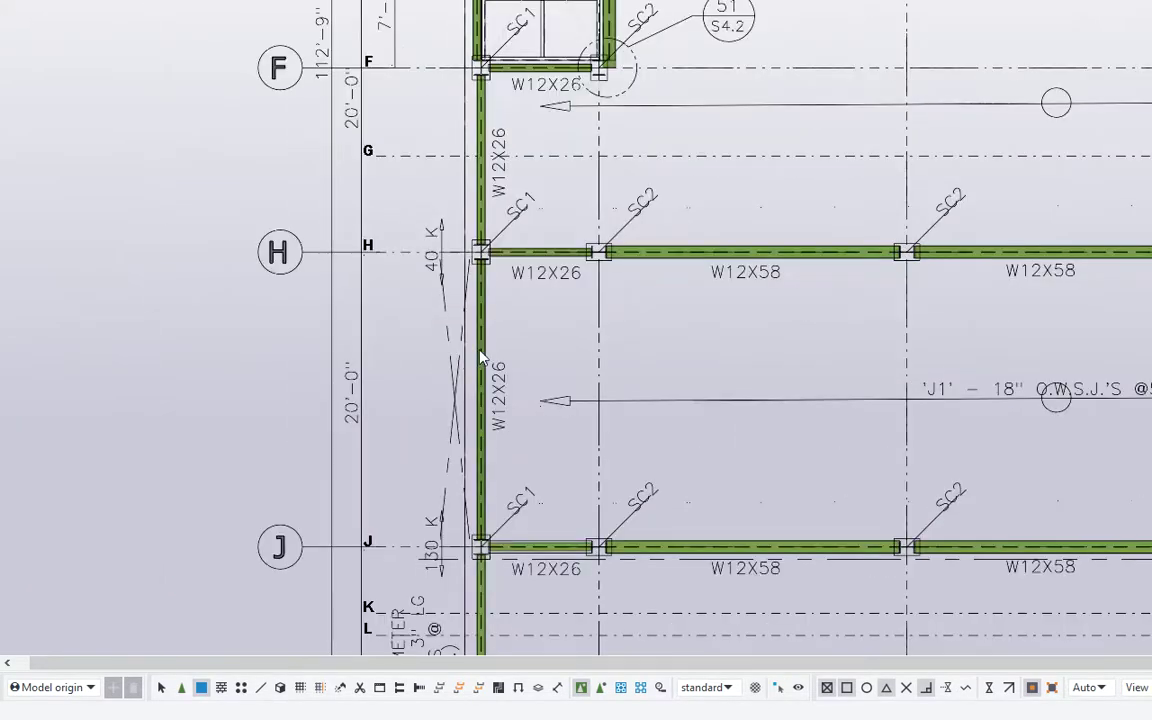
{"action": "left_click", "coordinate": [488, 350]}
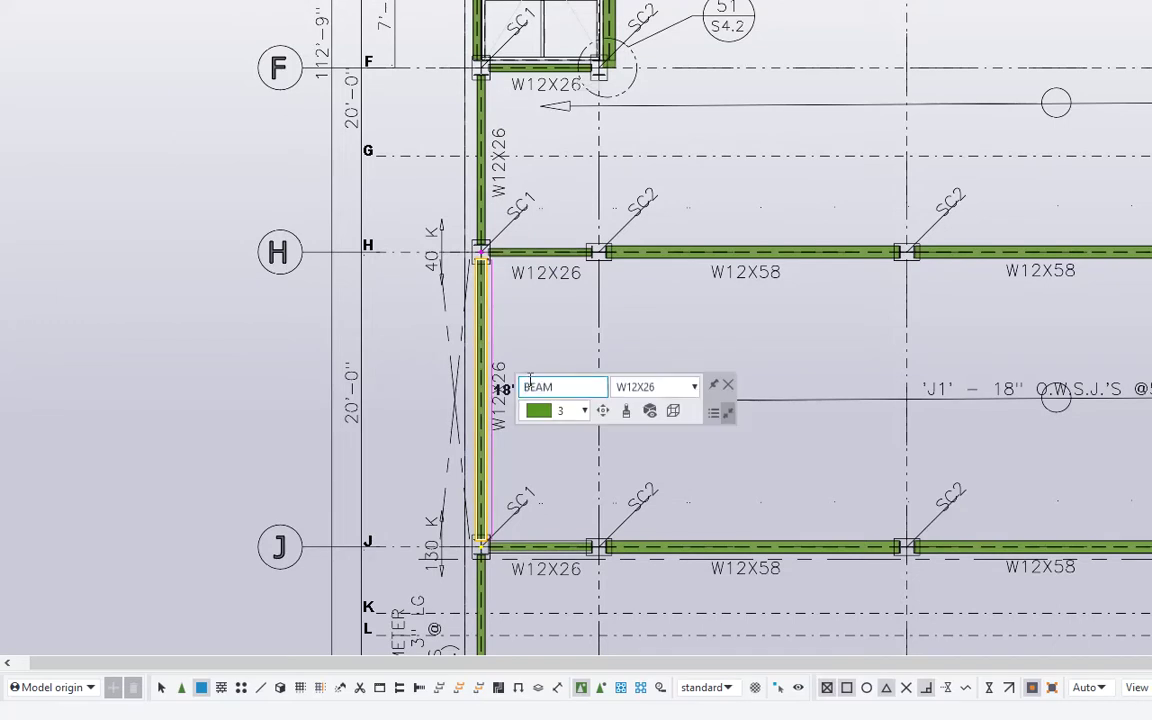
{"action": "scroll", "coordinate": [599, 277], "scroll_direction": "down", "scroll_amount": 6}
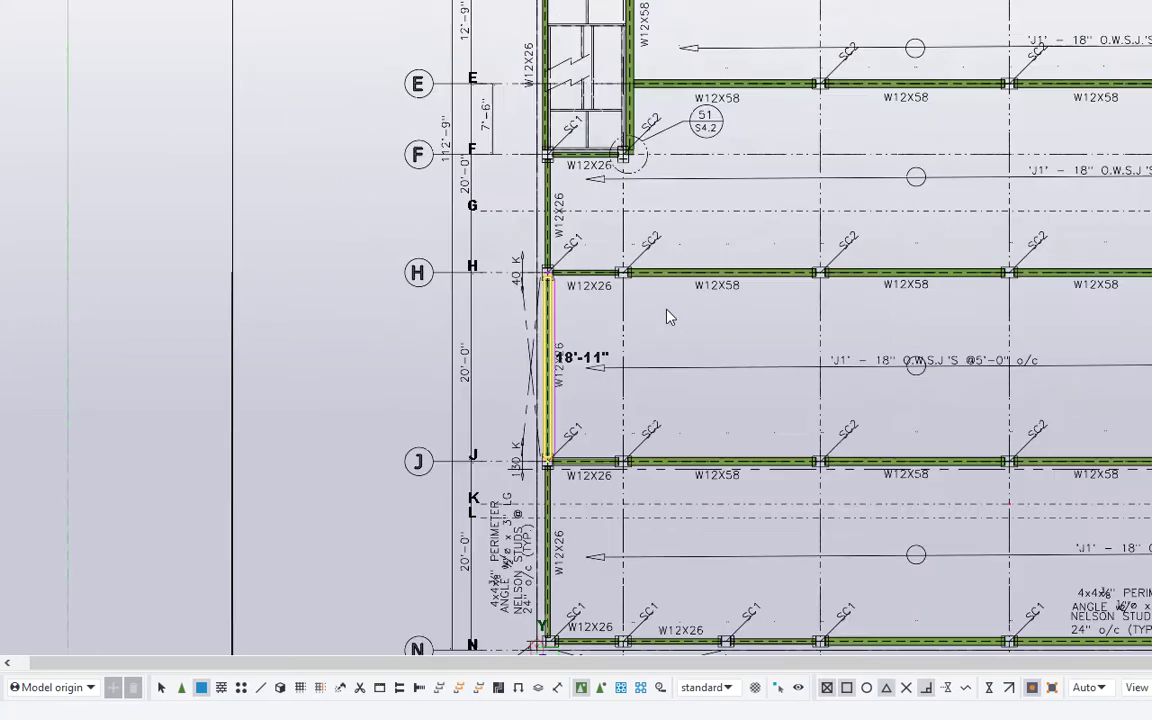
{"action": "scroll", "coordinate": [348, 378], "scroll_direction": "down", "scroll_amount": 3}
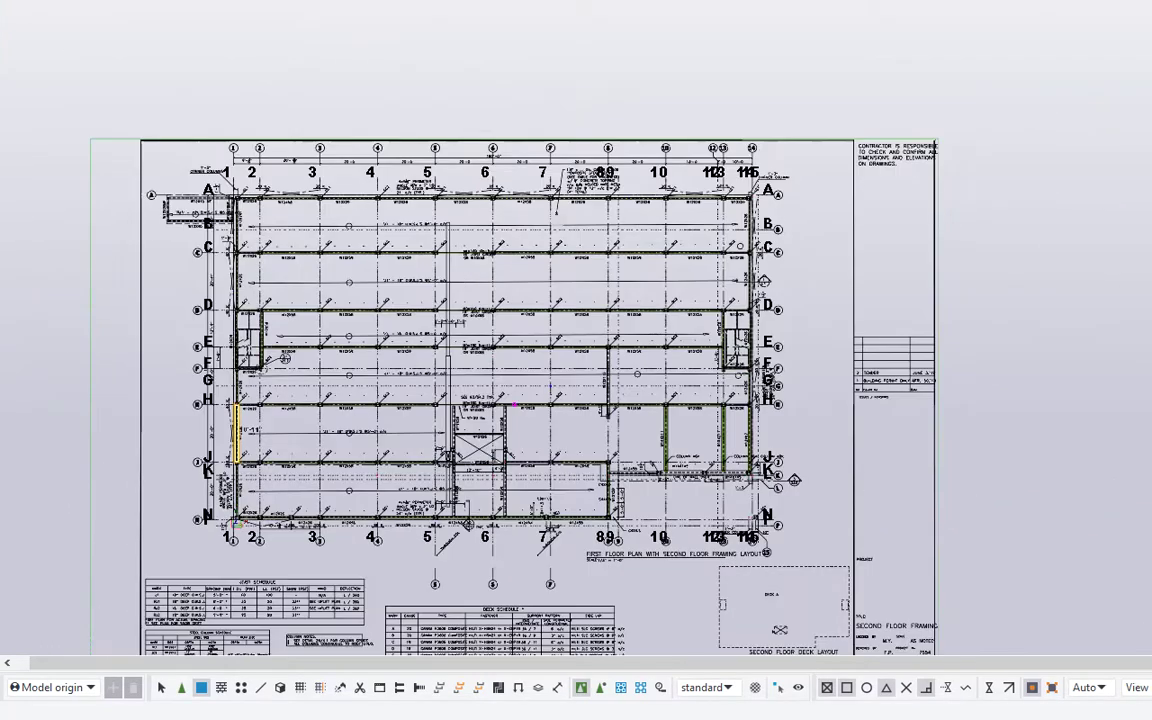
- Switch to the view of the complete multi-storey frame and inspect its beams, columns and bracing from several sides
{"action": "key", "text": "ctrl+Tab"}
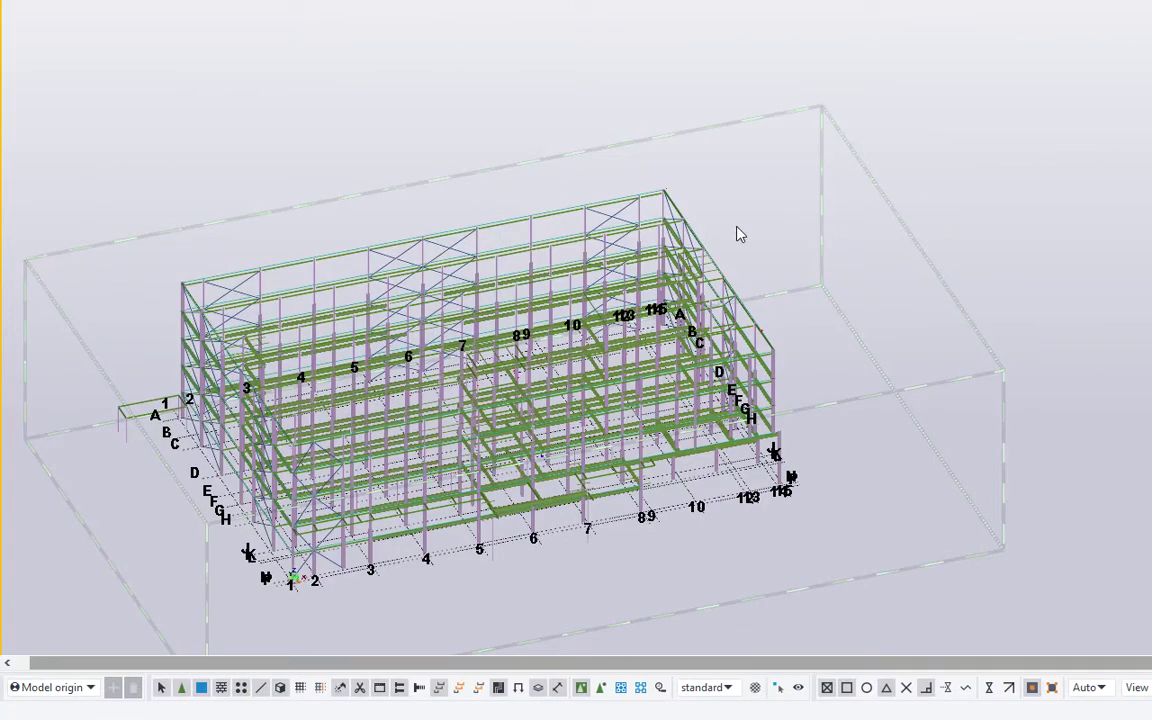
{"action": "scroll", "coordinate": [740, 234], "scroll_direction": "up", "scroll_amount": 3}
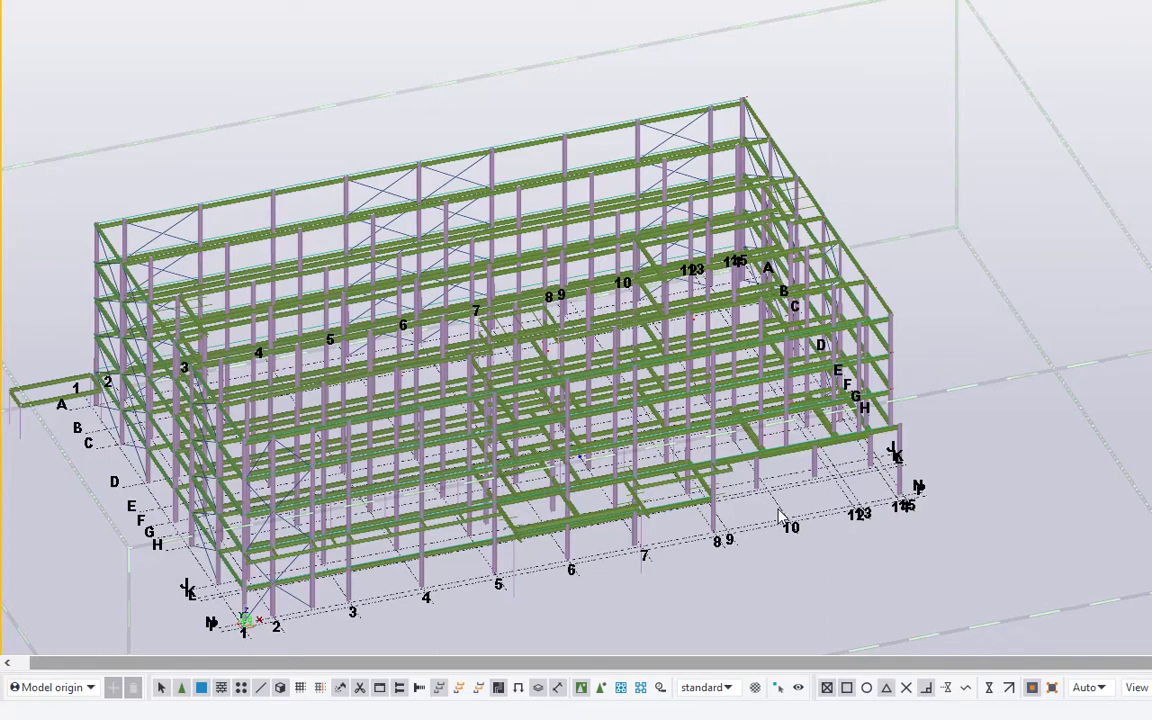
{"action": "middle_click_drag", "start_coordinate": [607, 170], "coordinate": [656, 156], "text": "ctrl"}
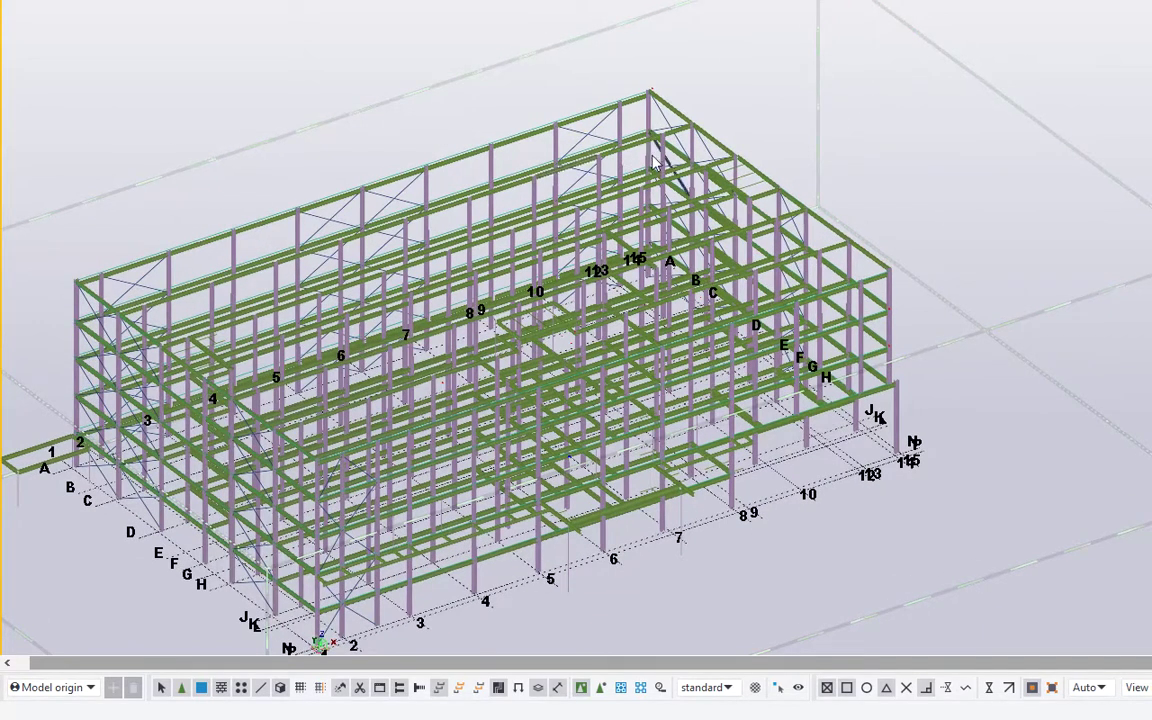
{"action": "middle_click_drag", "start_coordinate": [305, 372], "coordinate": [587, 419], "text": "ctrl"}
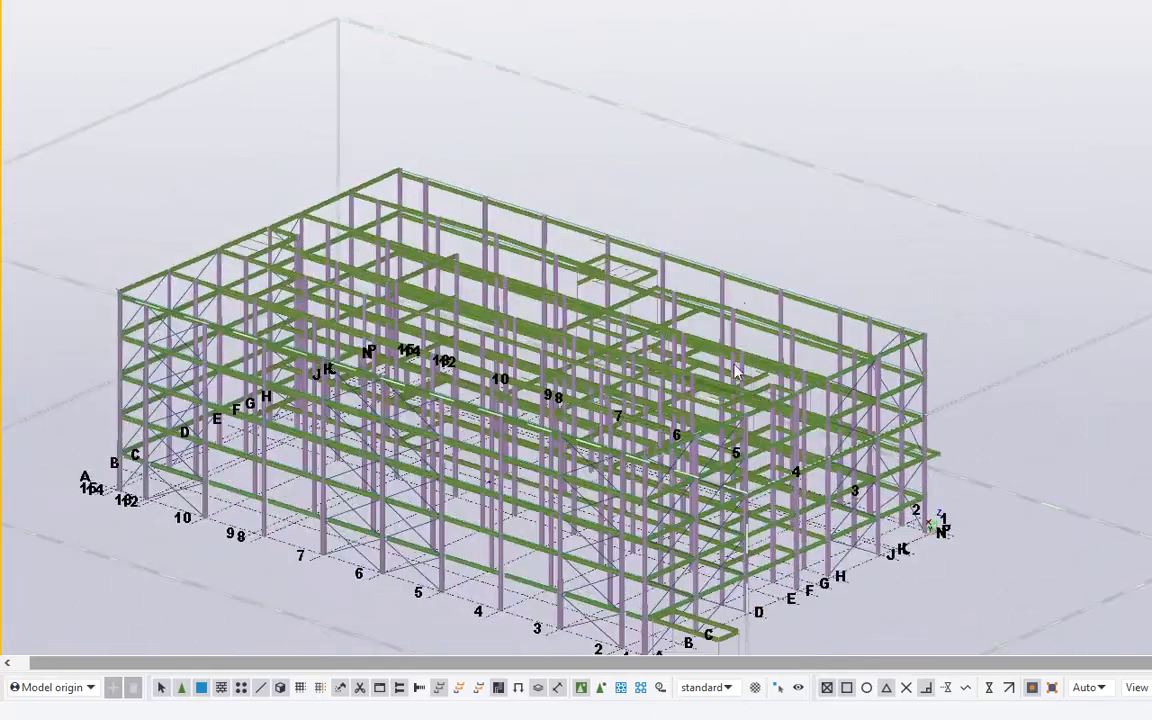
{"action": "scroll", "coordinate": [587, 419], "scroll_direction": "up", "scroll_amount": 10}
{"action": "scroll", "coordinate": [660, 490], "scroll_direction": "down", "scroll_amount": 8}
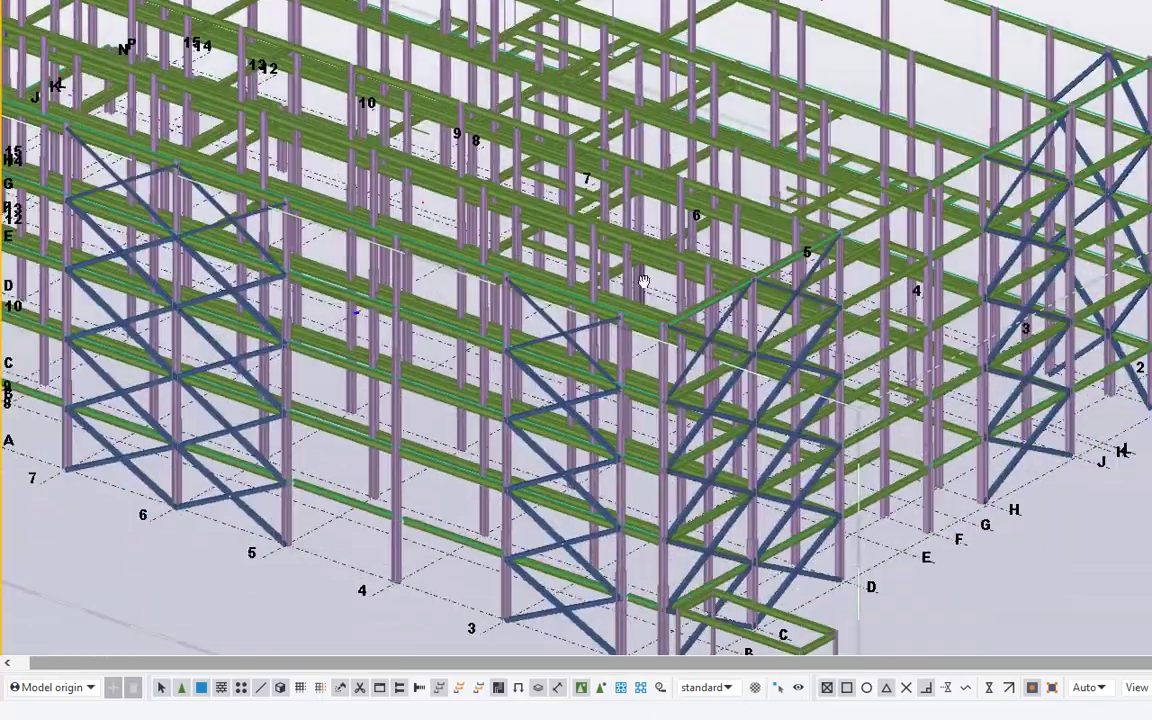
{"action": "middle_click_drag", "start_coordinate": [580, 260], "coordinate": [572, 311], "text": "ctrl"}
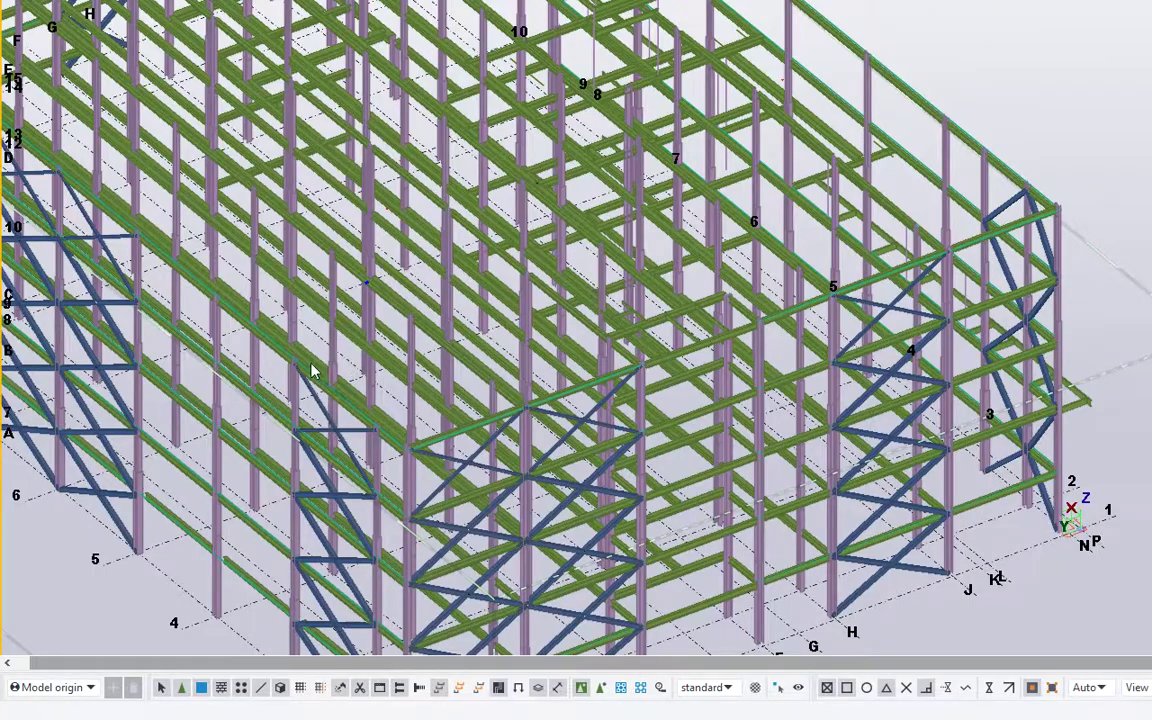
- Examine the overall frame from the opposite long side, including the braced bays along grid 1 and the low projecting frame near grid A
{"action": "scroll", "coordinate": [288, 352], "scroll_direction": "up", "scroll_amount": 8}
{"action": "scroll", "coordinate": [278, 343], "scroll_direction": "down", "scroll_amount": 2}
{"action": "scroll", "coordinate": [280, 345], "scroll_direction": "down", "scroll_amount": 8}
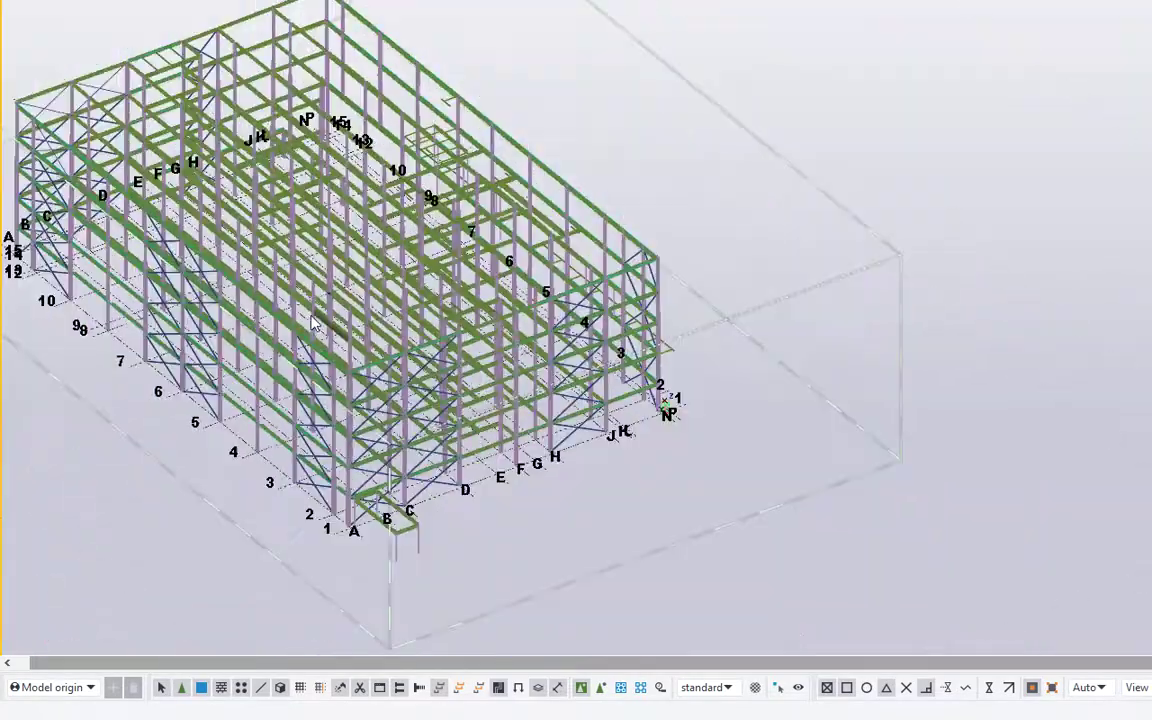
{"action": "middle_click_drag", "start_coordinate": [439, 218], "coordinate": [305, 228], "text": "ctrl"}
{"action": "scroll", "coordinate": [305, 228], "scroll_direction": "down", "scroll_amount": 3}
{"action": "middle_click_drag", "start_coordinate": [640, 360], "coordinate": [708, 420], "text": "ctrl"}
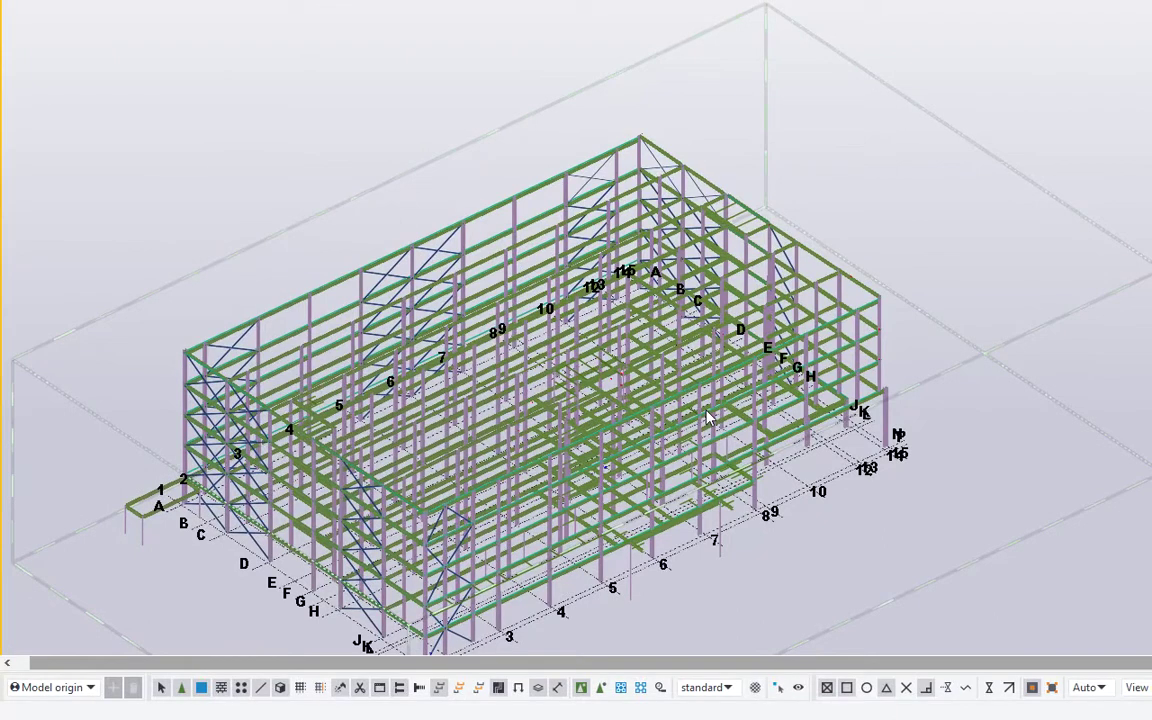
{"action": "scroll", "coordinate": [708, 420], "scroll_direction": "down", "scroll_amount": 2}
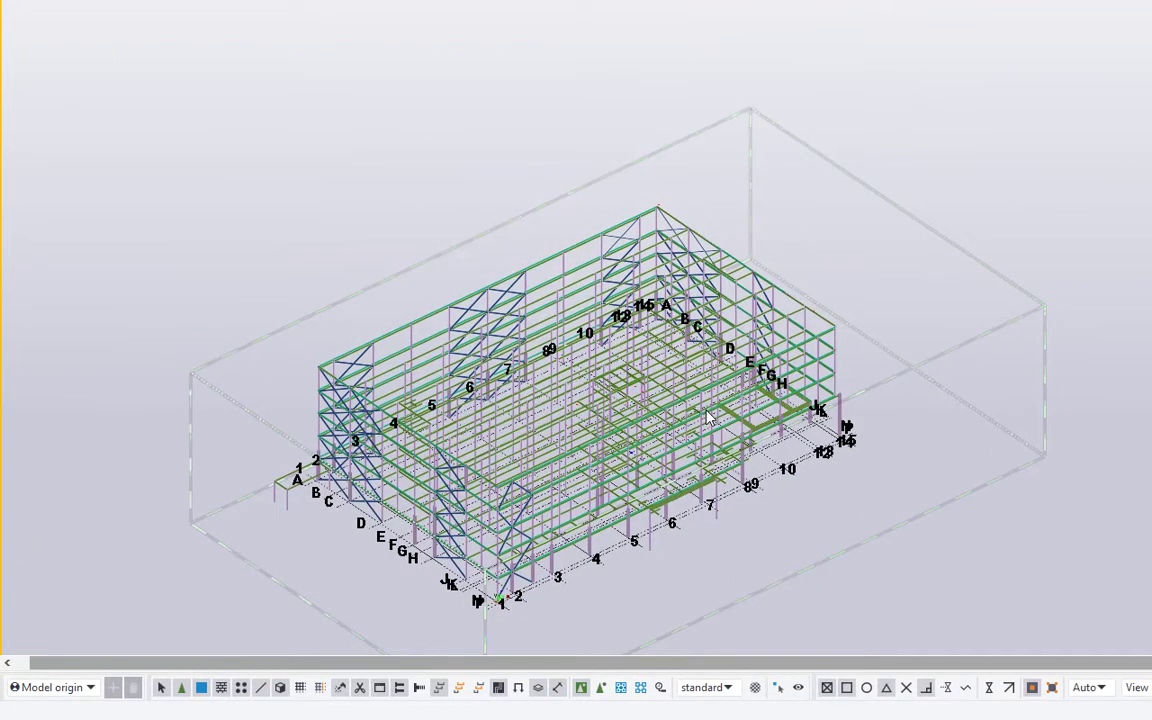
{"action": "scroll", "coordinate": [708, 420], "scroll_direction": "up", "scroll_amount": 3}
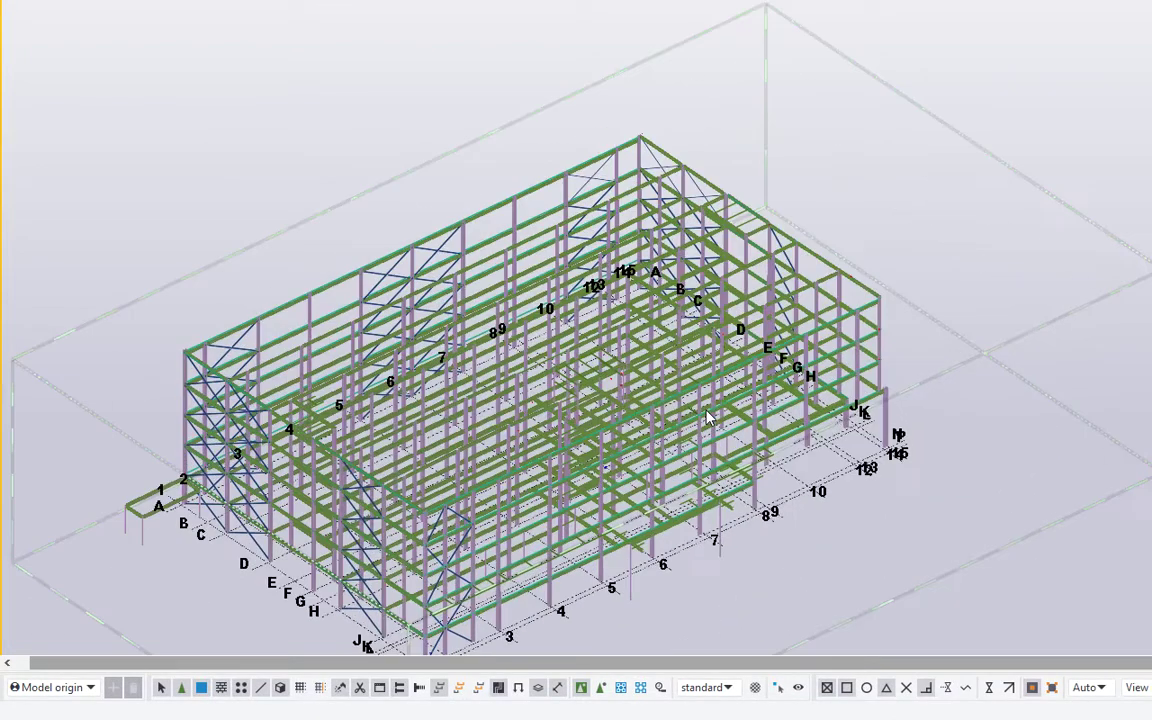
{"action": "middle_click_drag", "start_coordinate": [708, 420], "coordinate": [708, 360]}
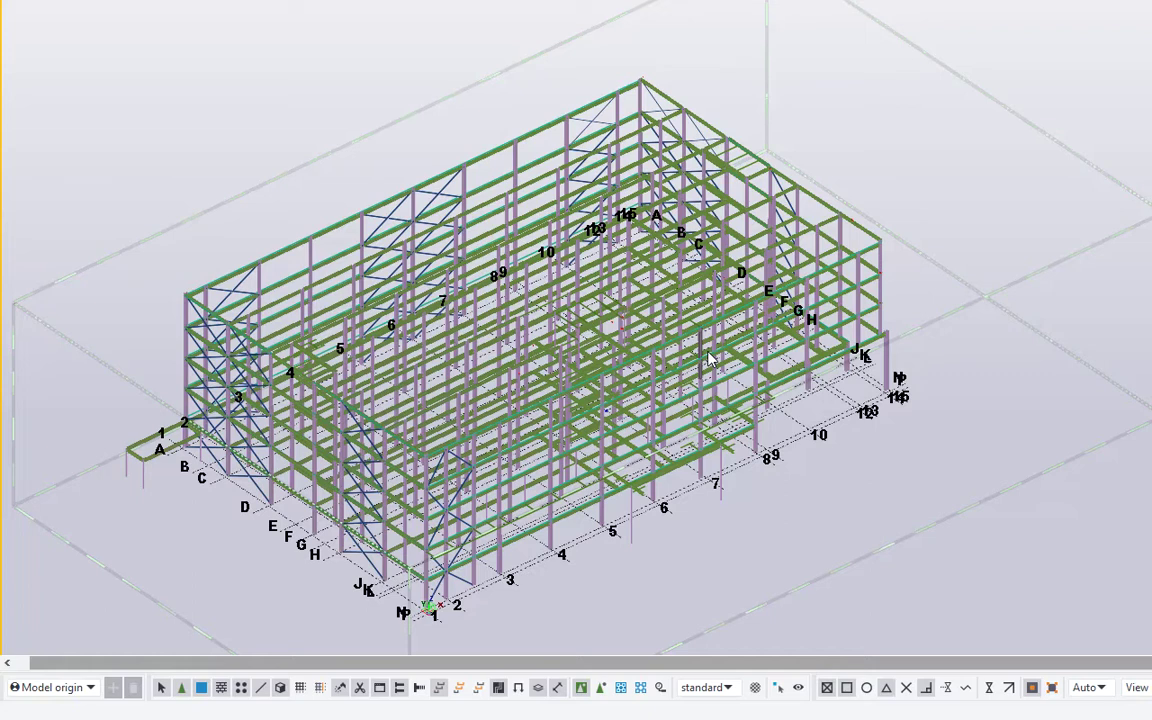
{"action": "scroll", "coordinate": [183, 452], "scroll_direction": "up", "scroll_amount": 5}
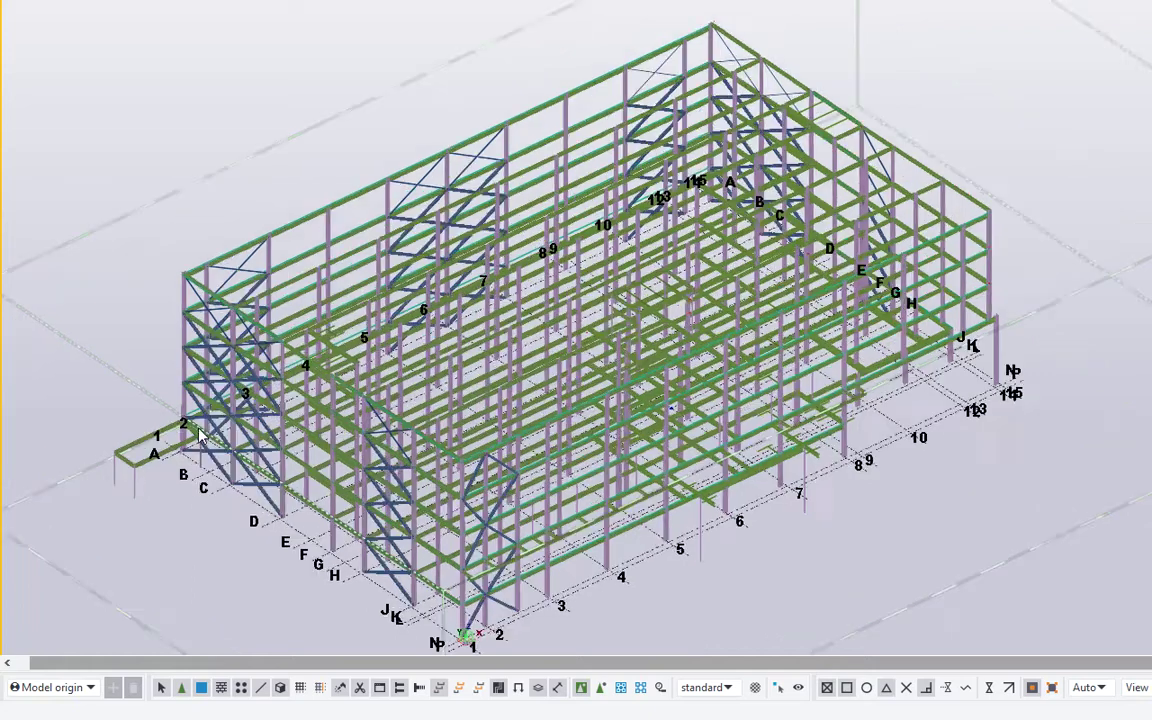
{"action": "scroll", "coordinate": [183, 452], "scroll_direction": "down", "scroll_amount": 3}
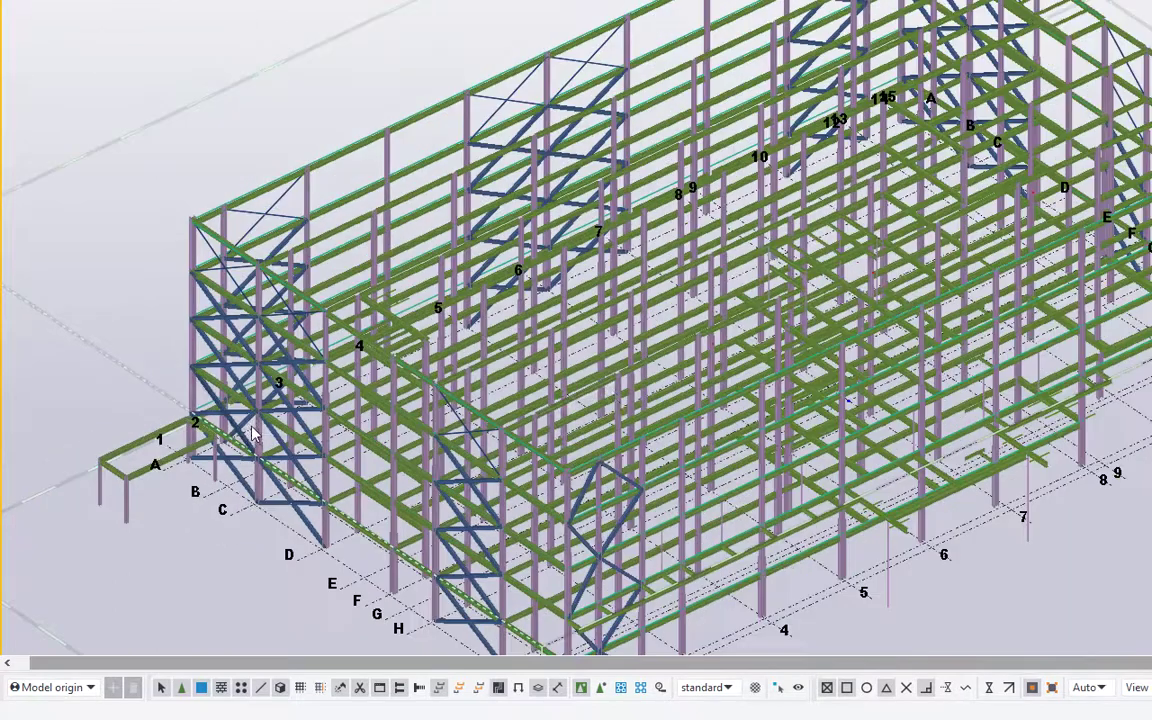
{"action": "scroll", "coordinate": [854, 397], "scroll_direction": "down", "scroll_amount": 5}
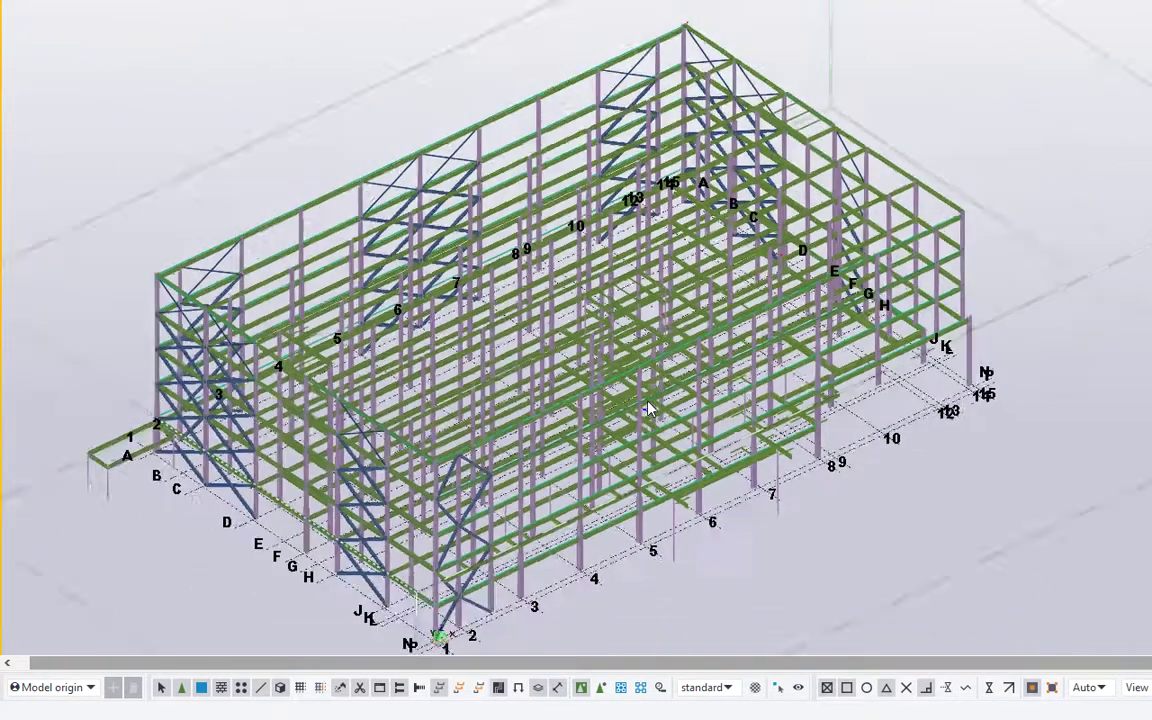